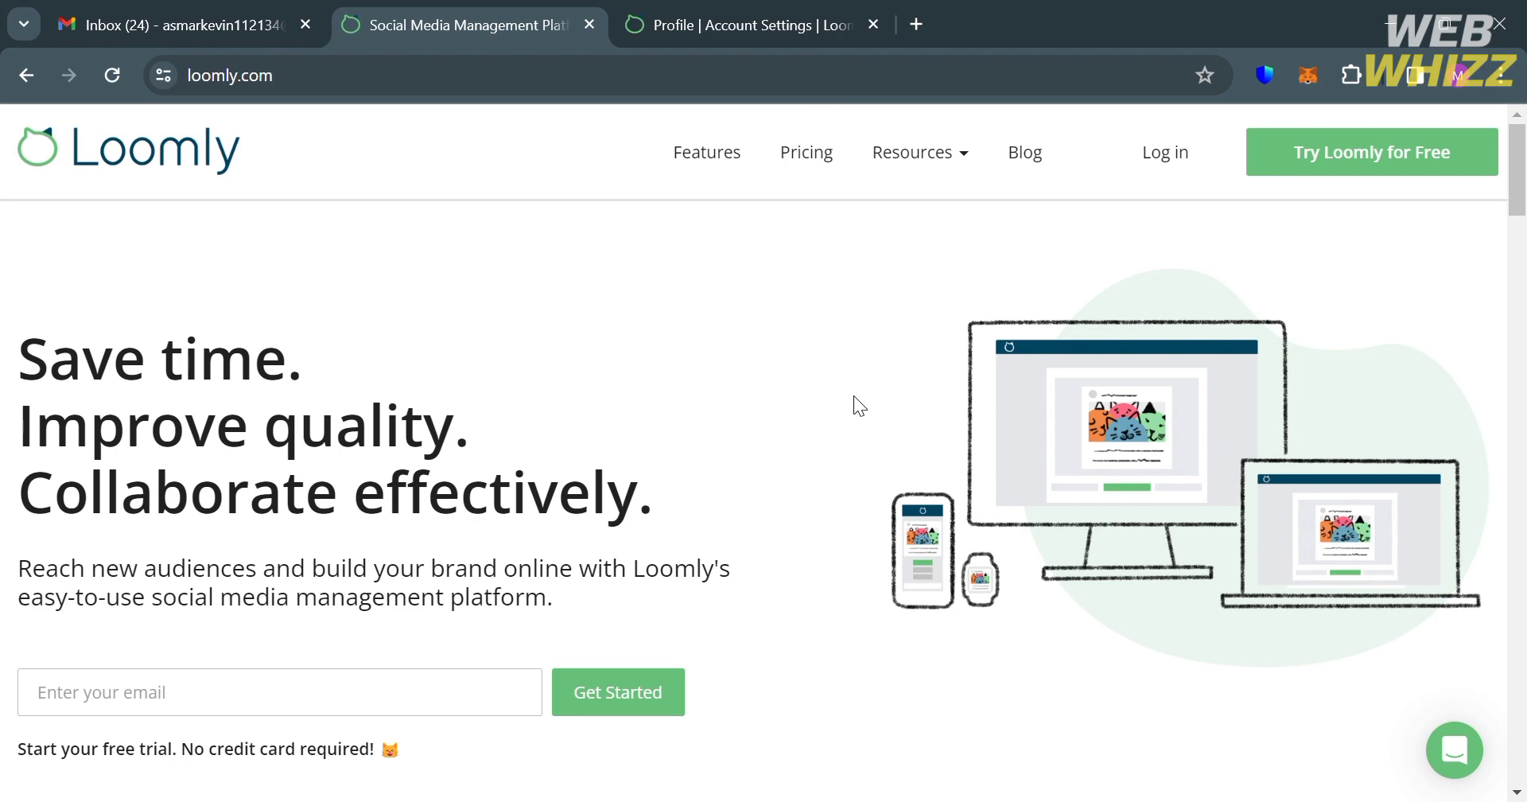
Scroll down through the Loomly homepage and back toward the top
scroll(854, 398, "down", 12)
scroll(857, 404, "down", 5)
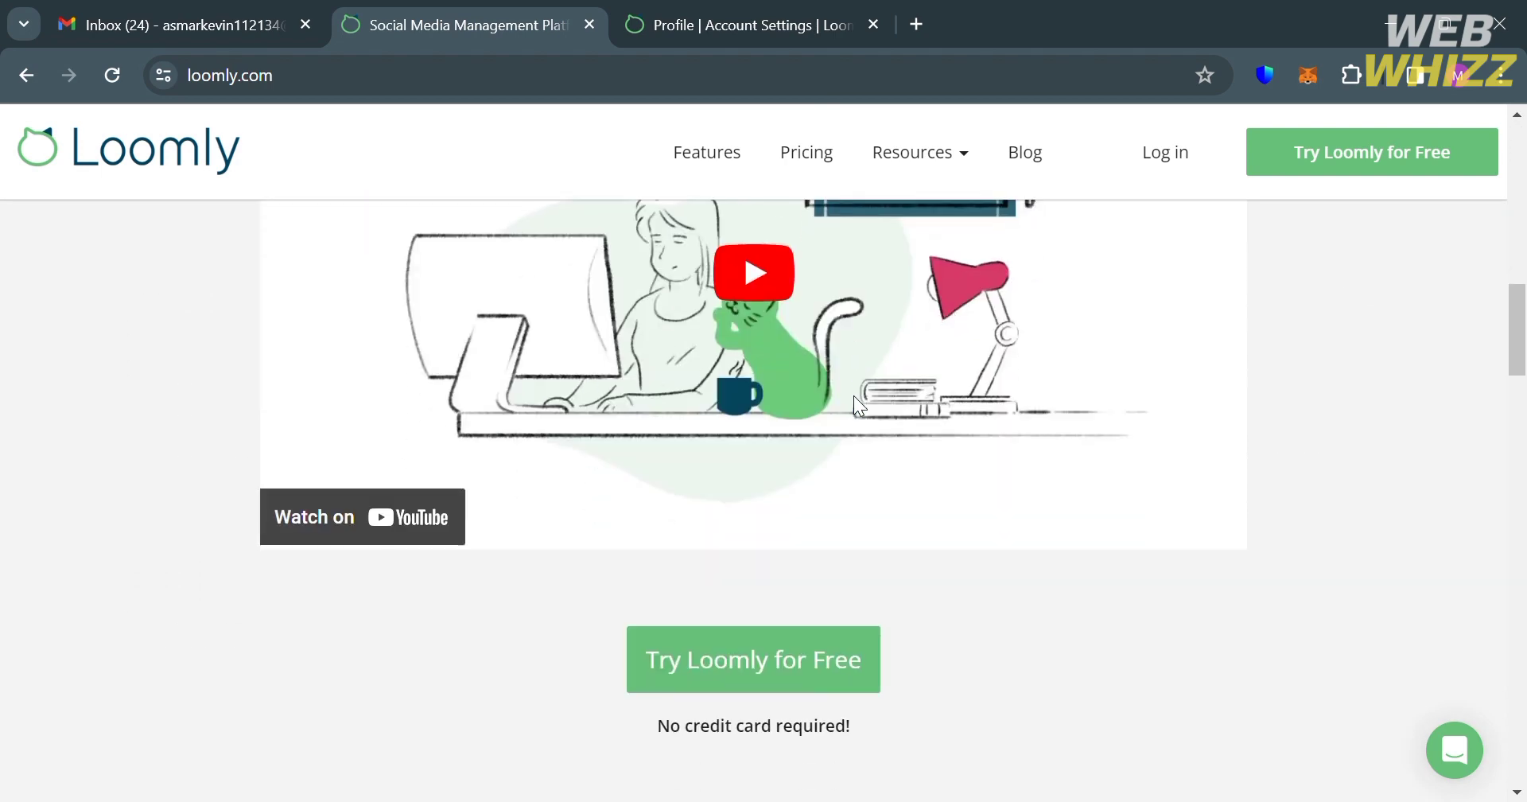
scroll(857, 404, "down", 8)
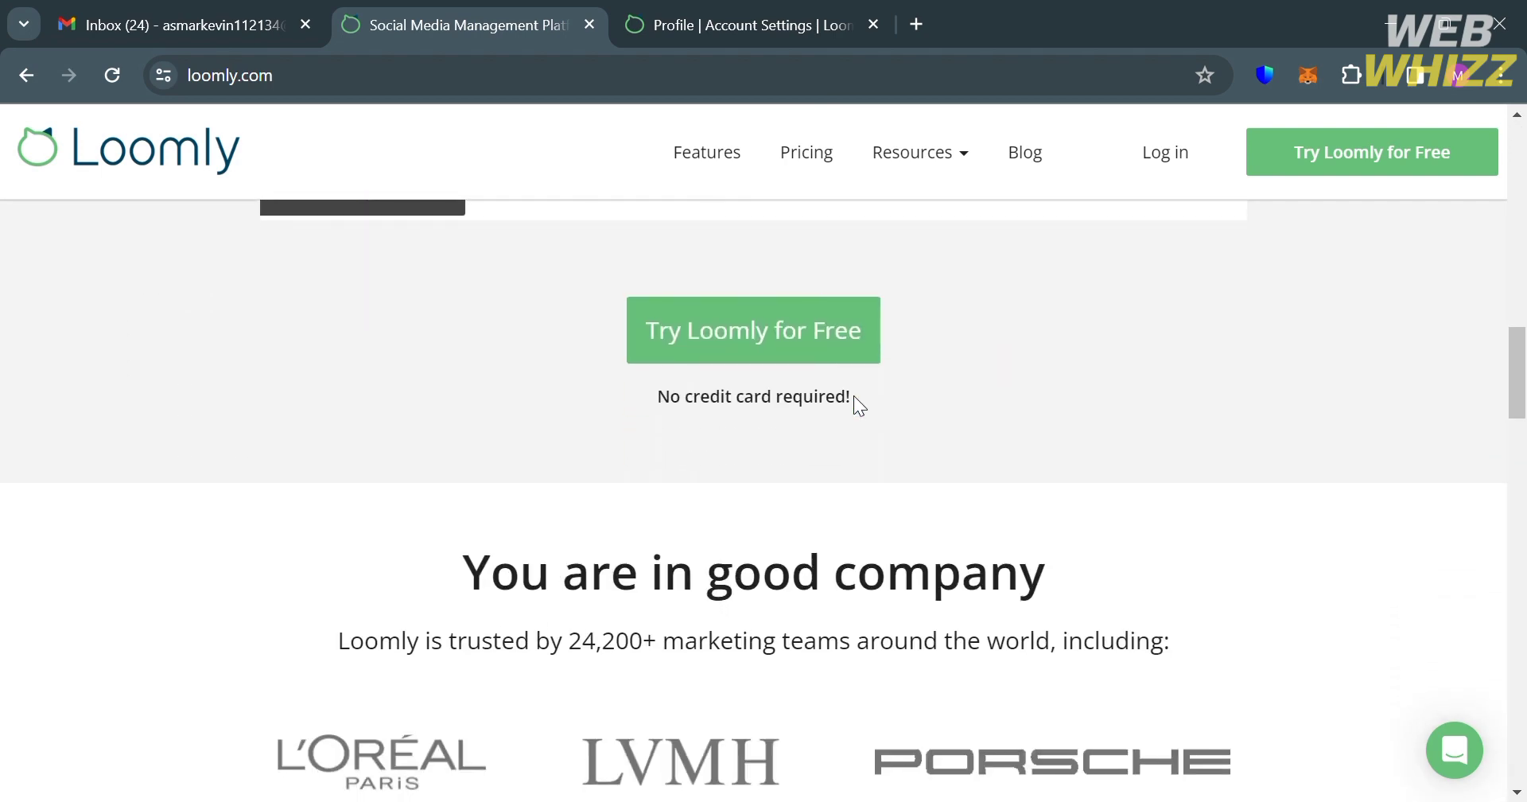
scroll(852, 394, "down", 4)
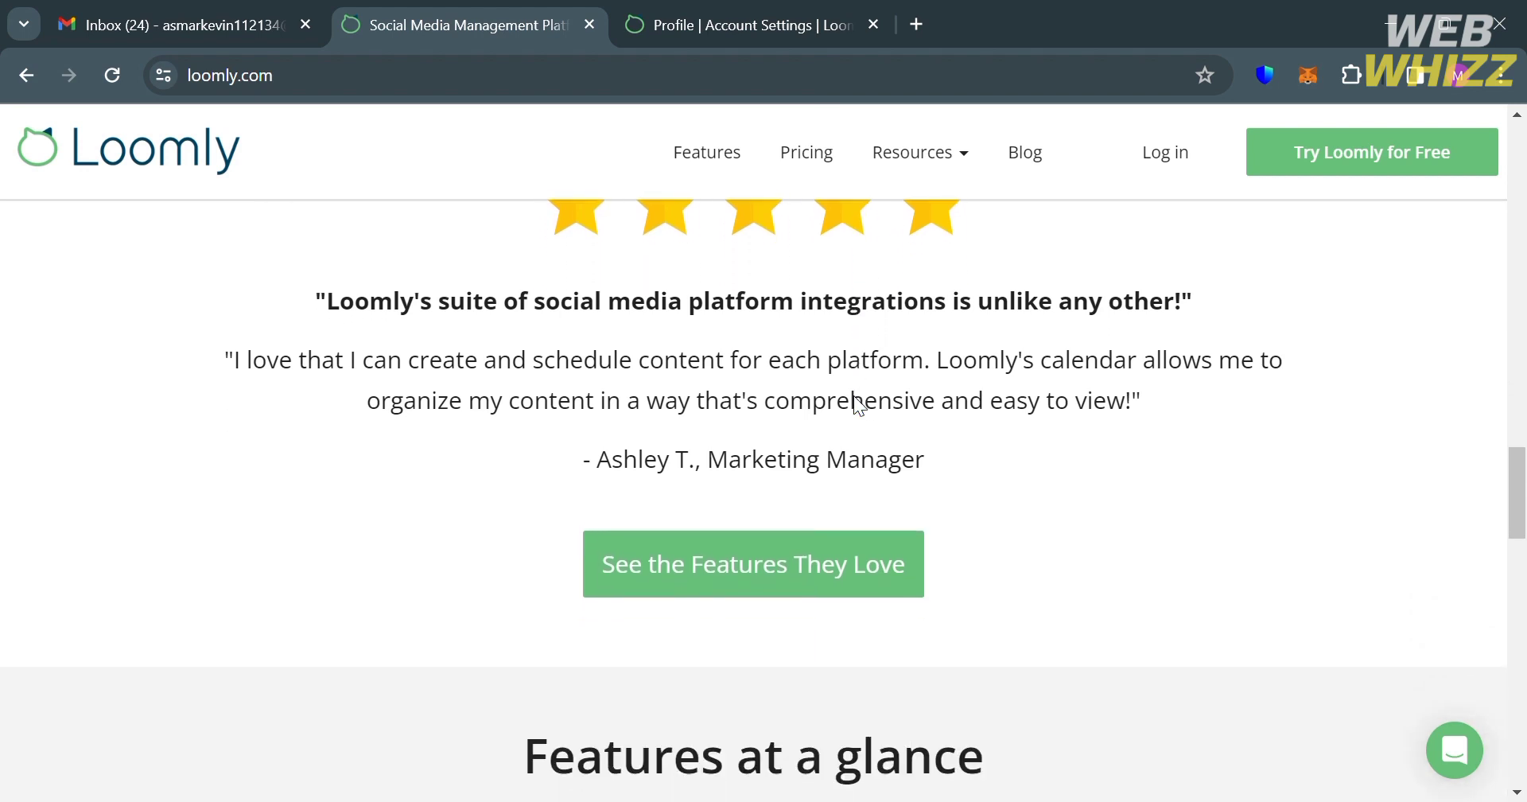
scroll(854, 396, "down", 9)
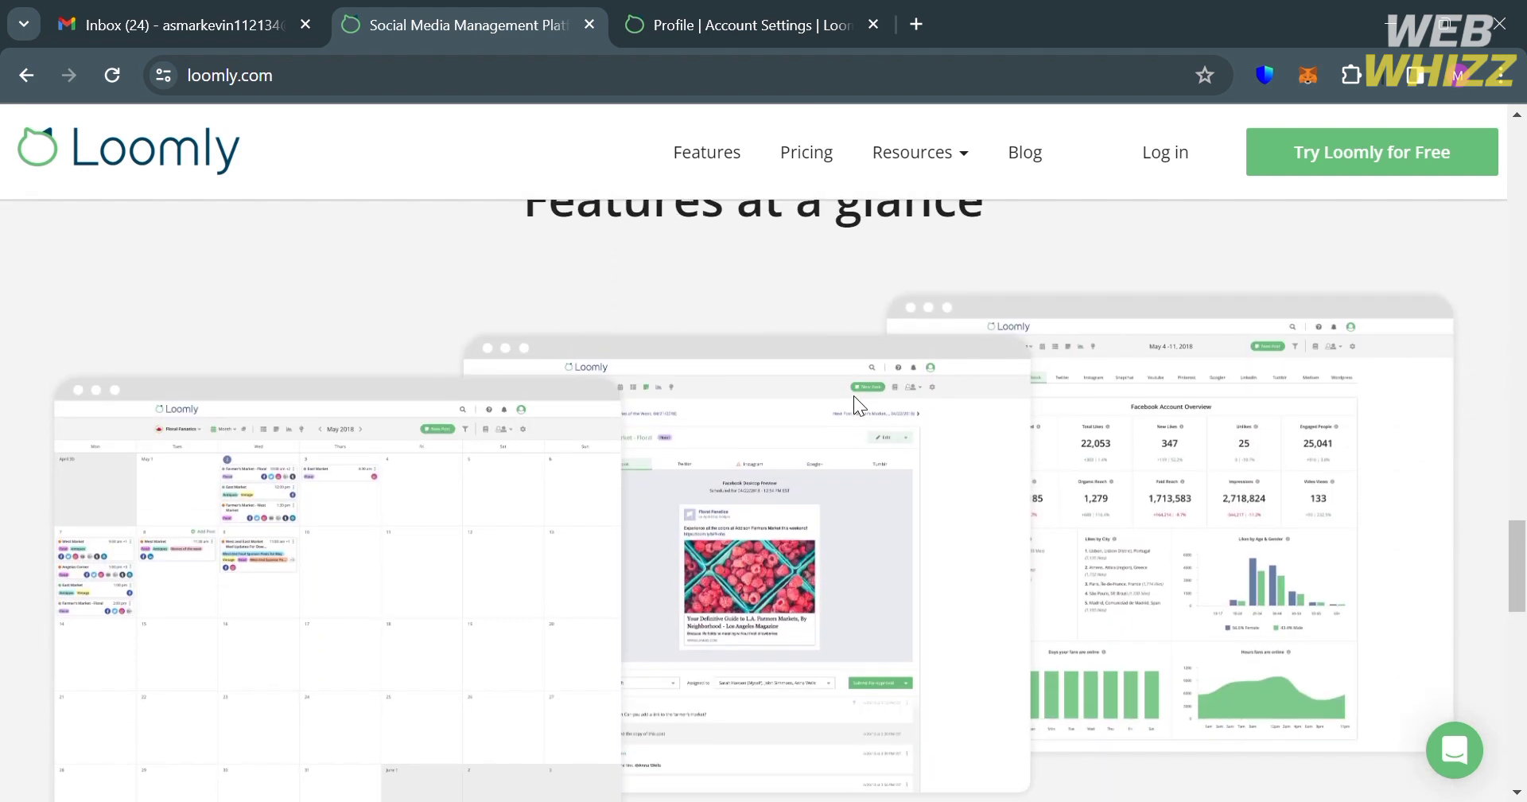
scroll(854, 397, "down", 7)
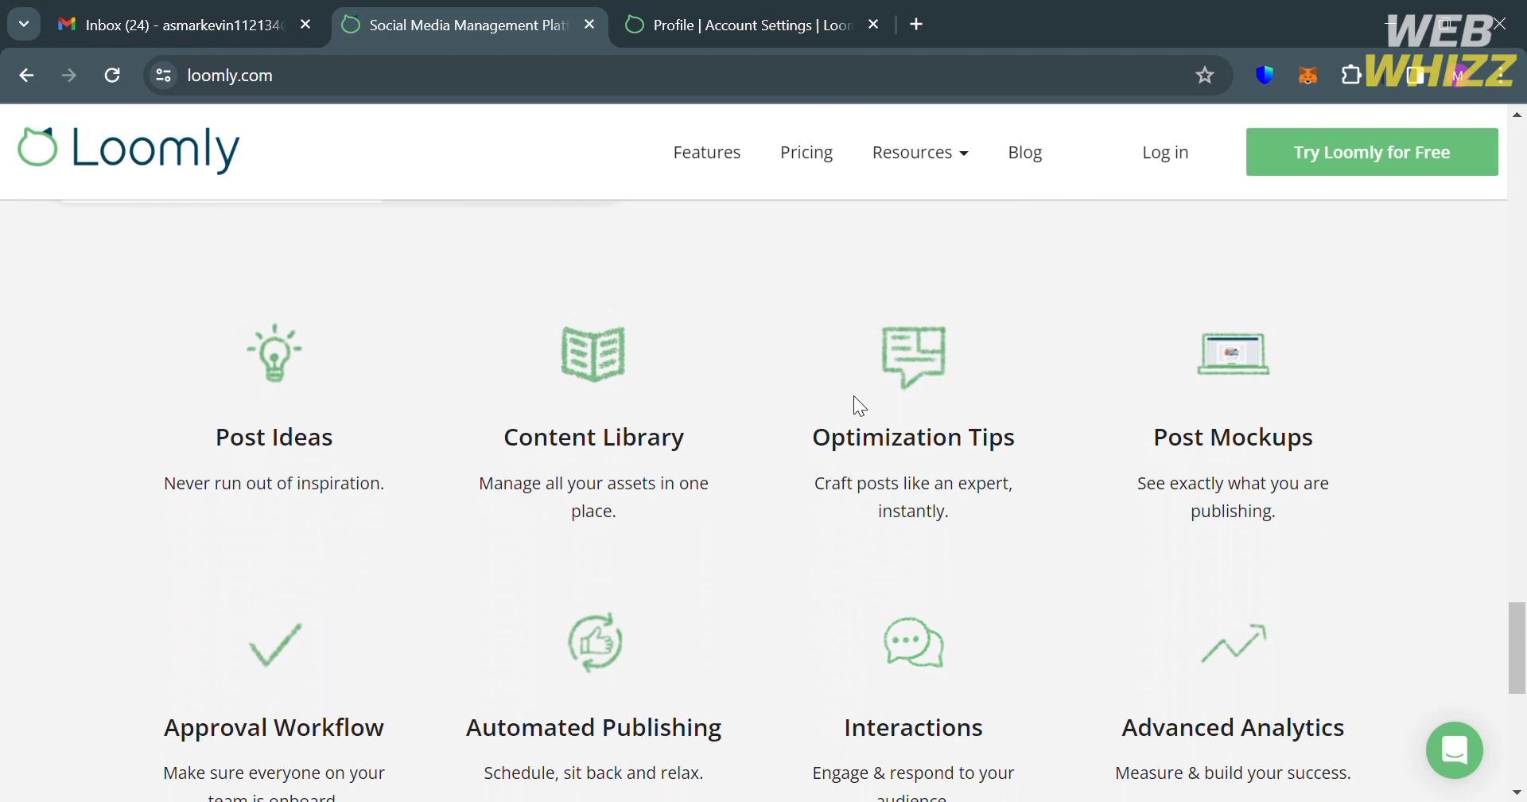
scroll(853, 396, "down", 3)
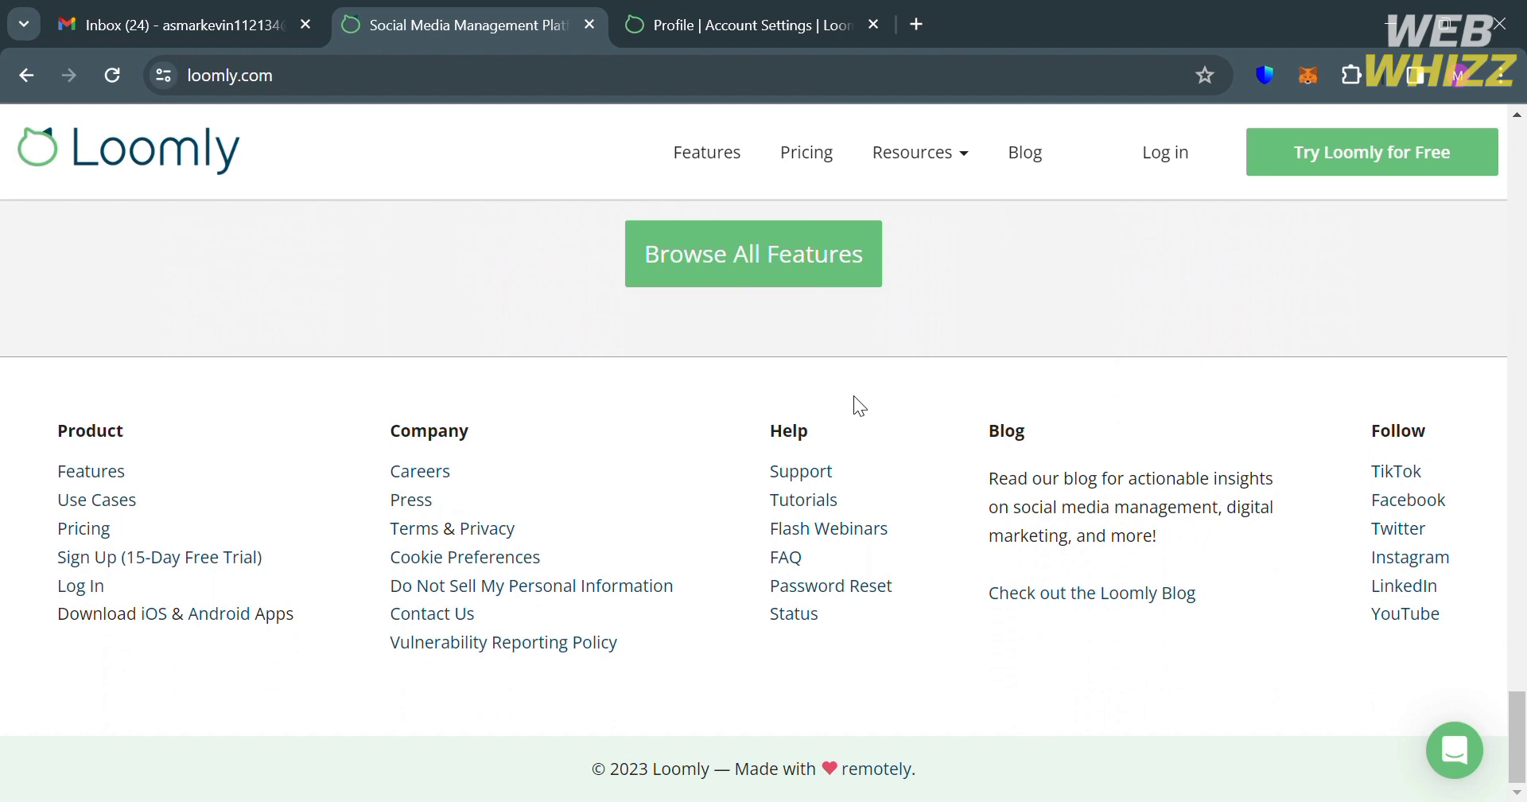
scroll(853, 394, "up", 20)
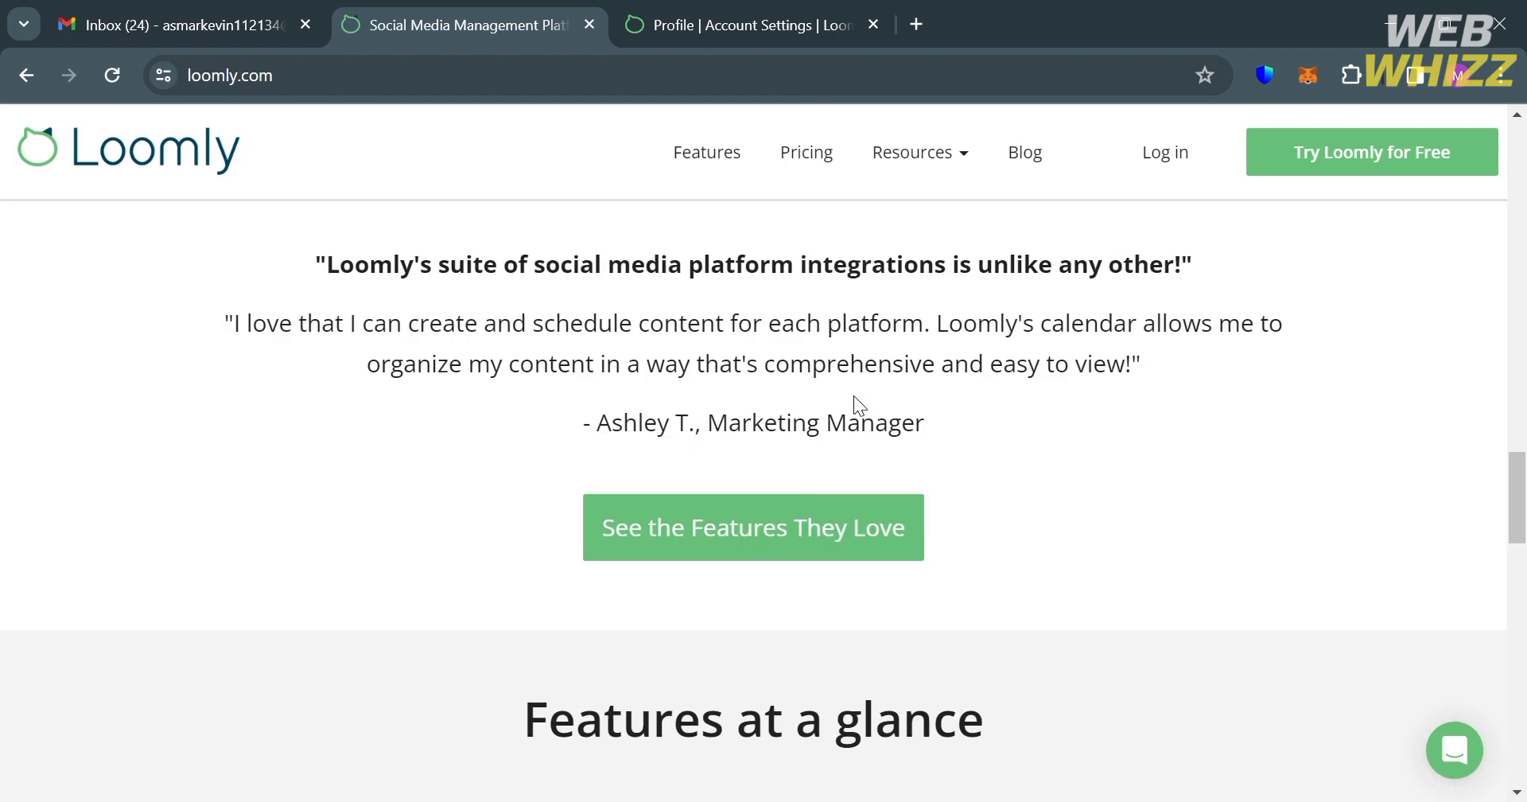
scroll(859, 401, "up", 20)
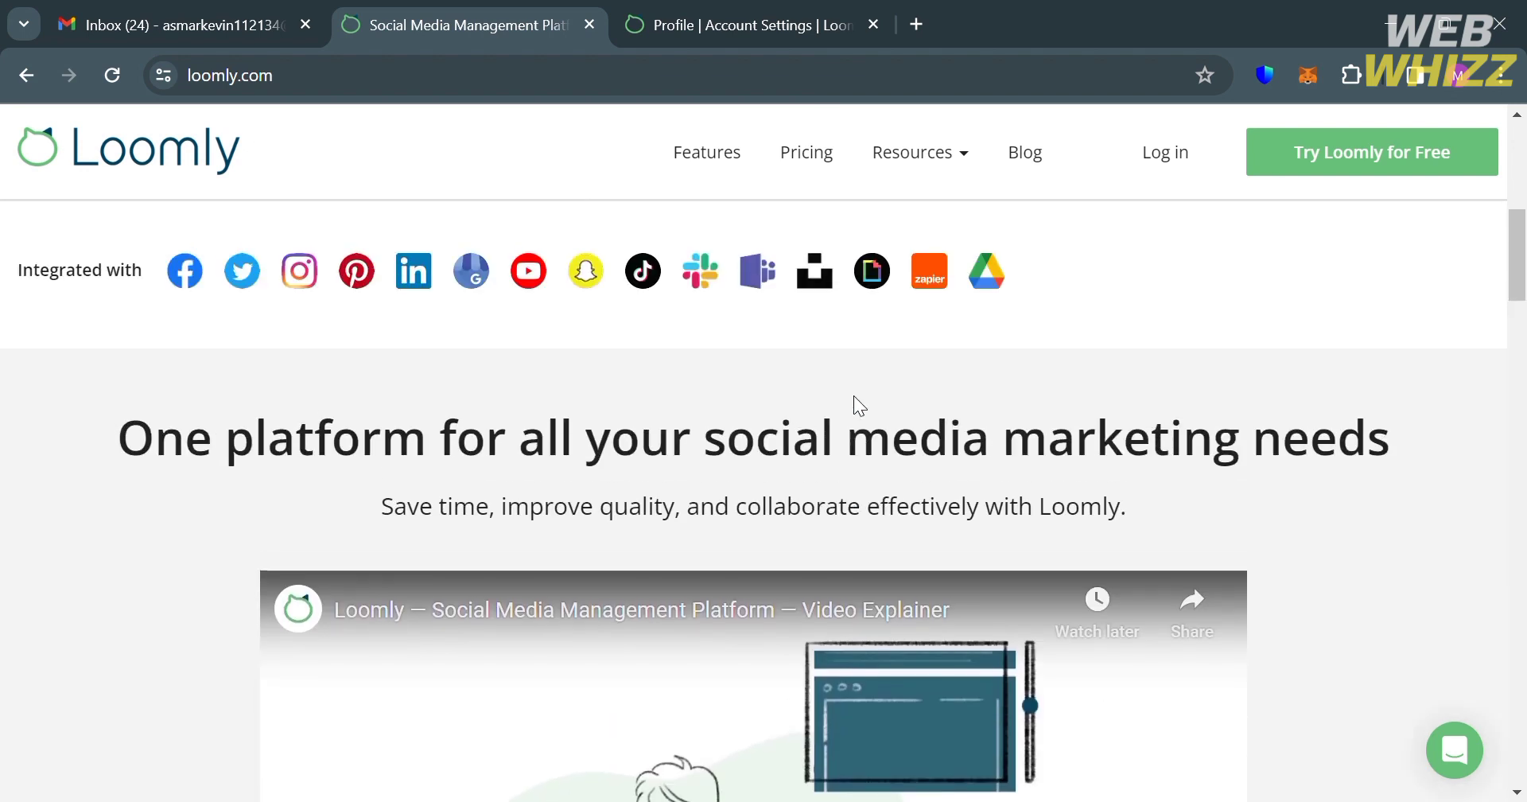
scroll(854, 397, "up", 2)
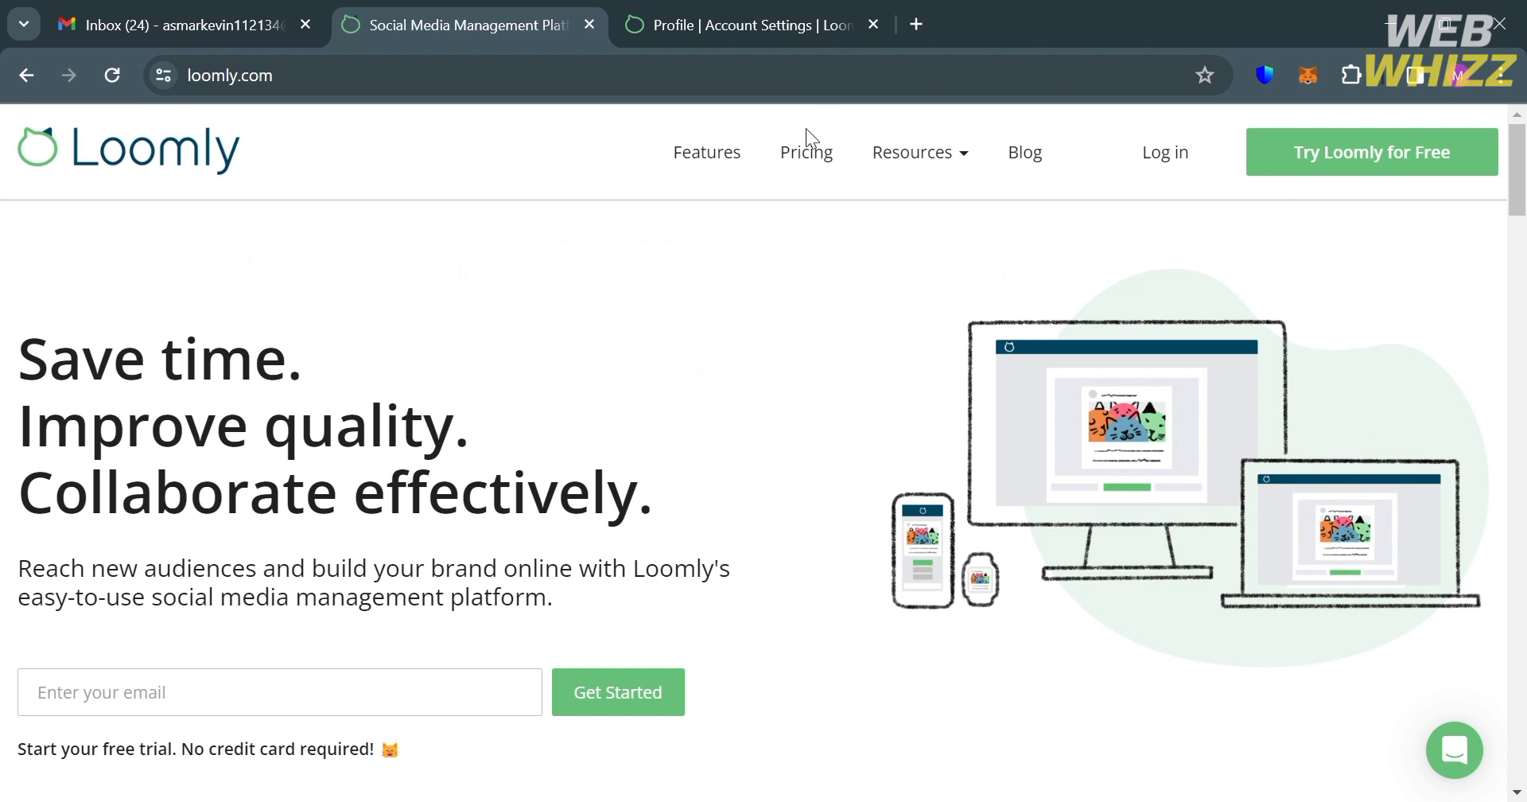
Go to Pricing and review the Base, Standard, Advanced, Premium and Enterprise plans
left_click(820, 162)
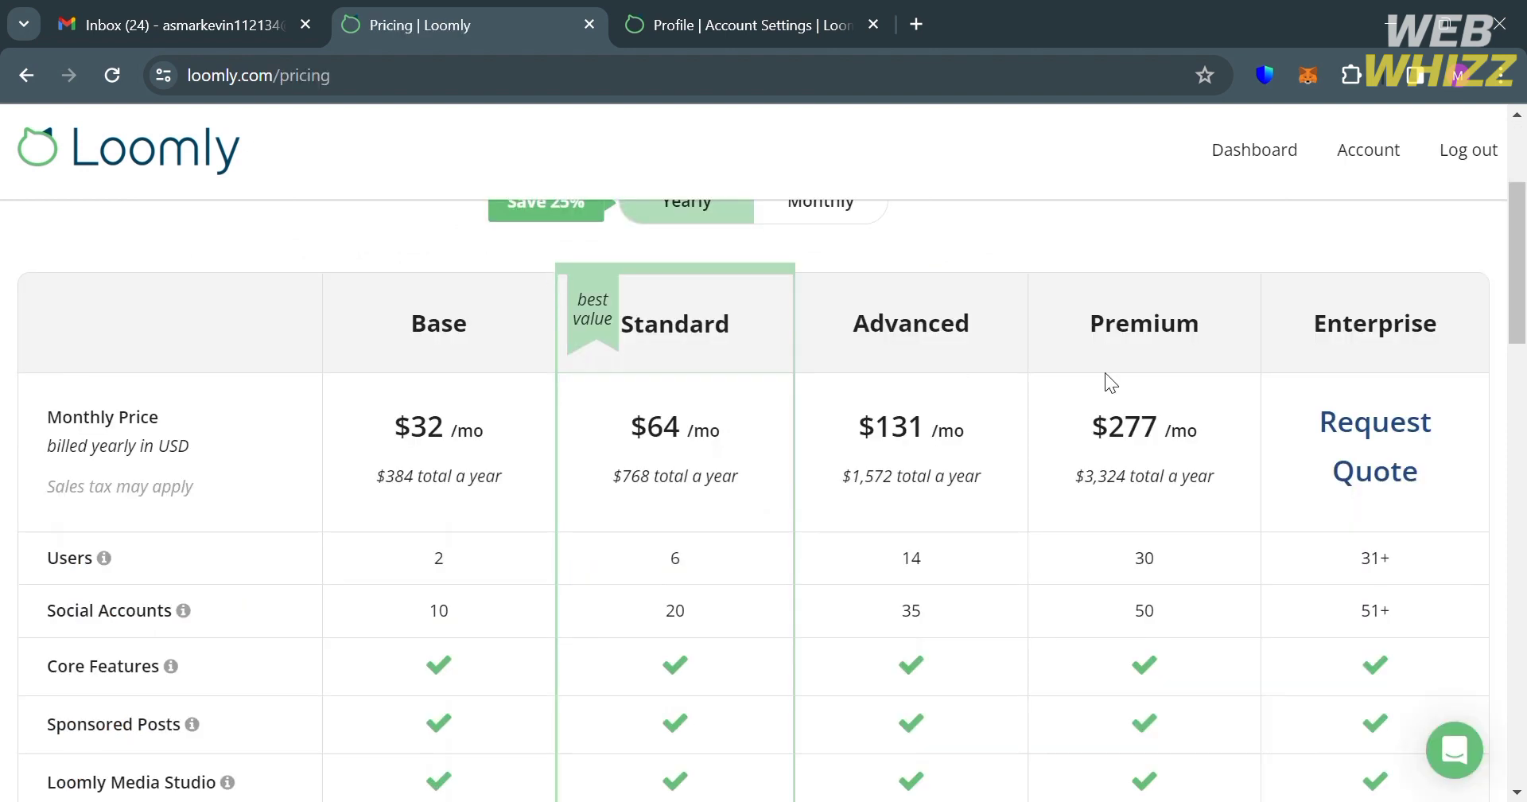
scroll(1225, 708, "down", 2)
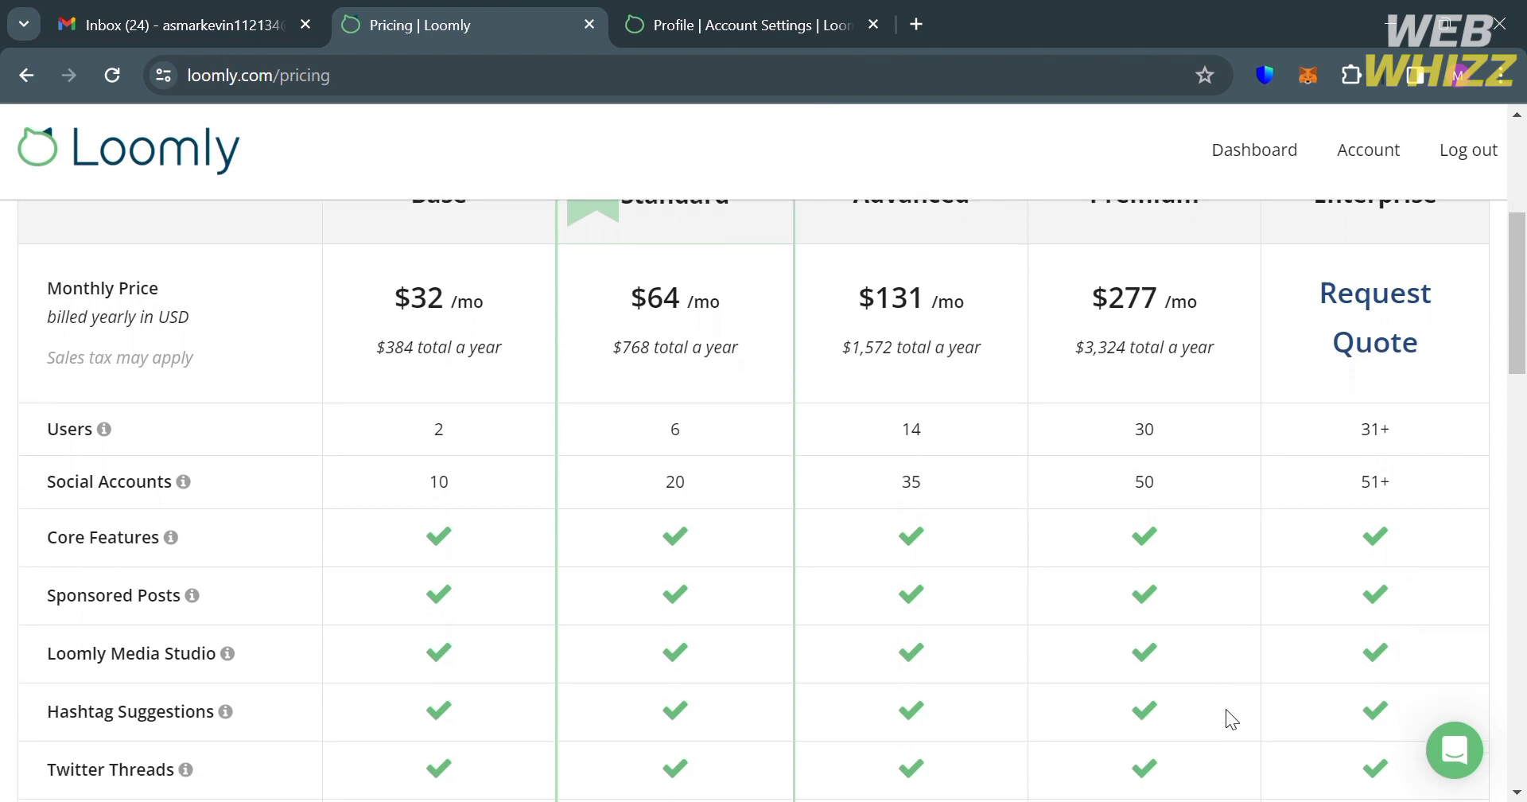
scroll(1226, 709, "down", 6)
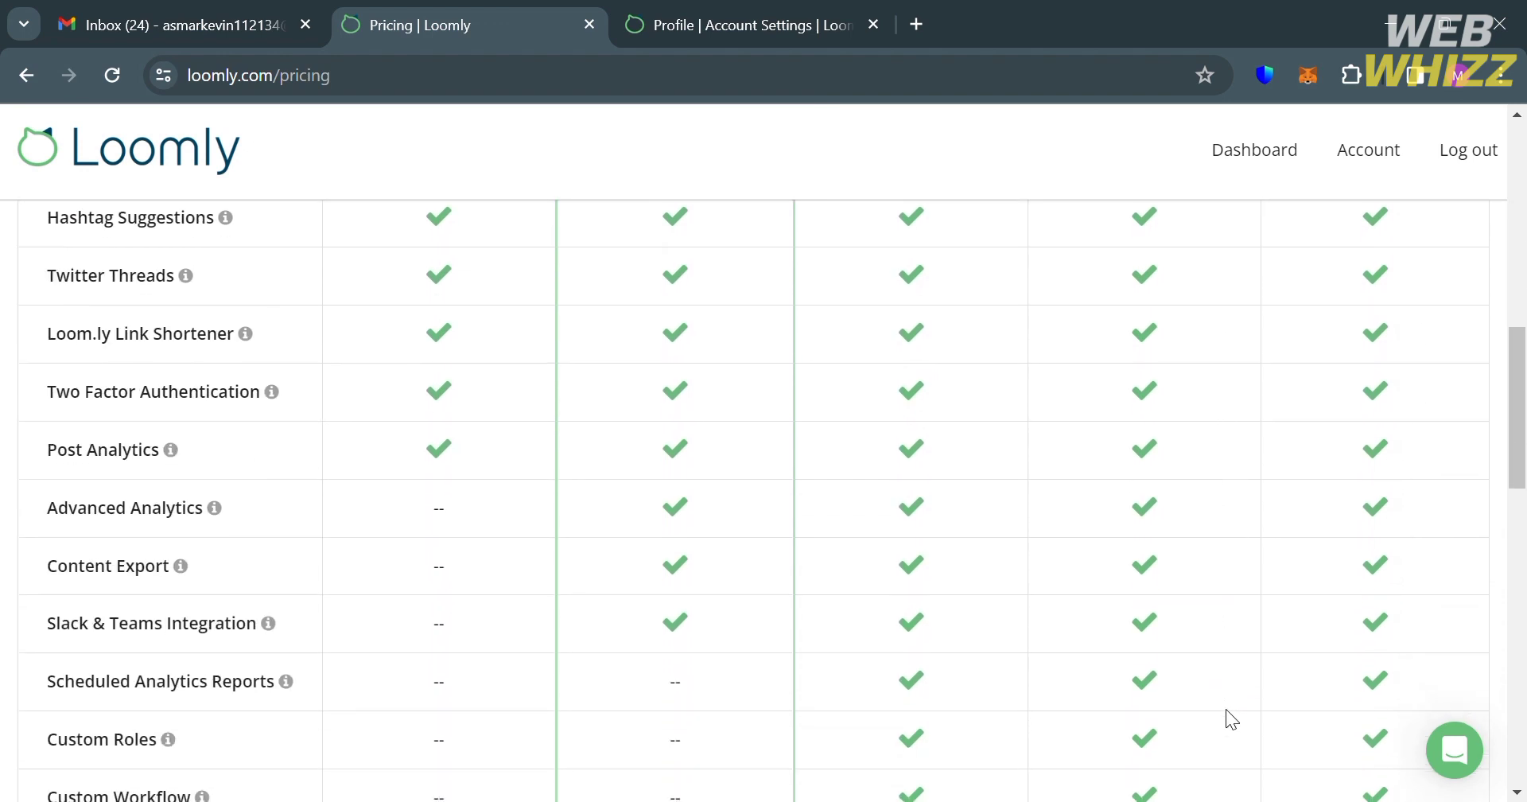
scroll(1226, 710, "up", 10)
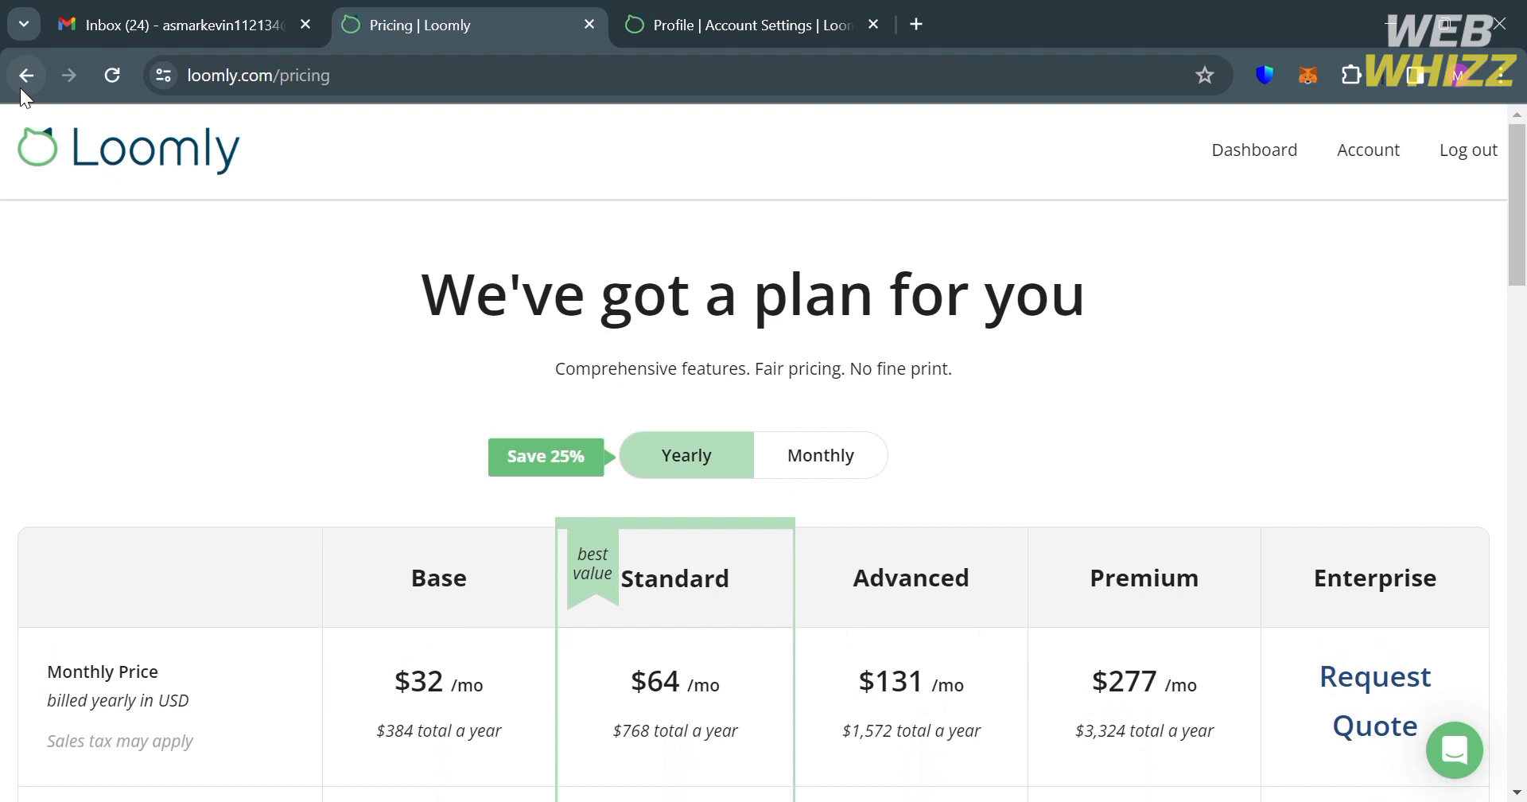
Save the account profile with company name 'Deluxe Company' and the New York time zone
left_click(22, 86)
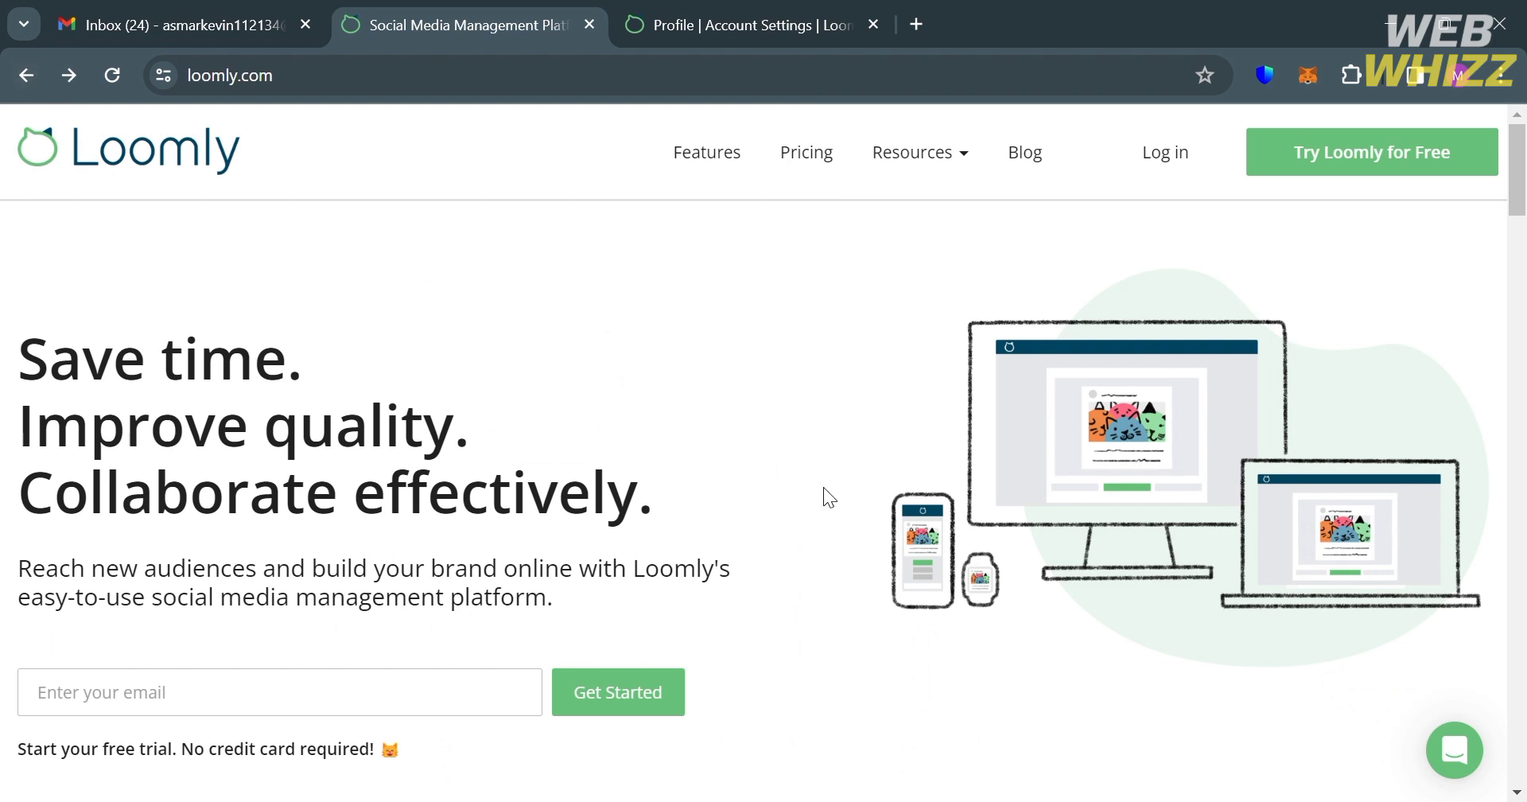
scroll(239, 720, "down", 1)
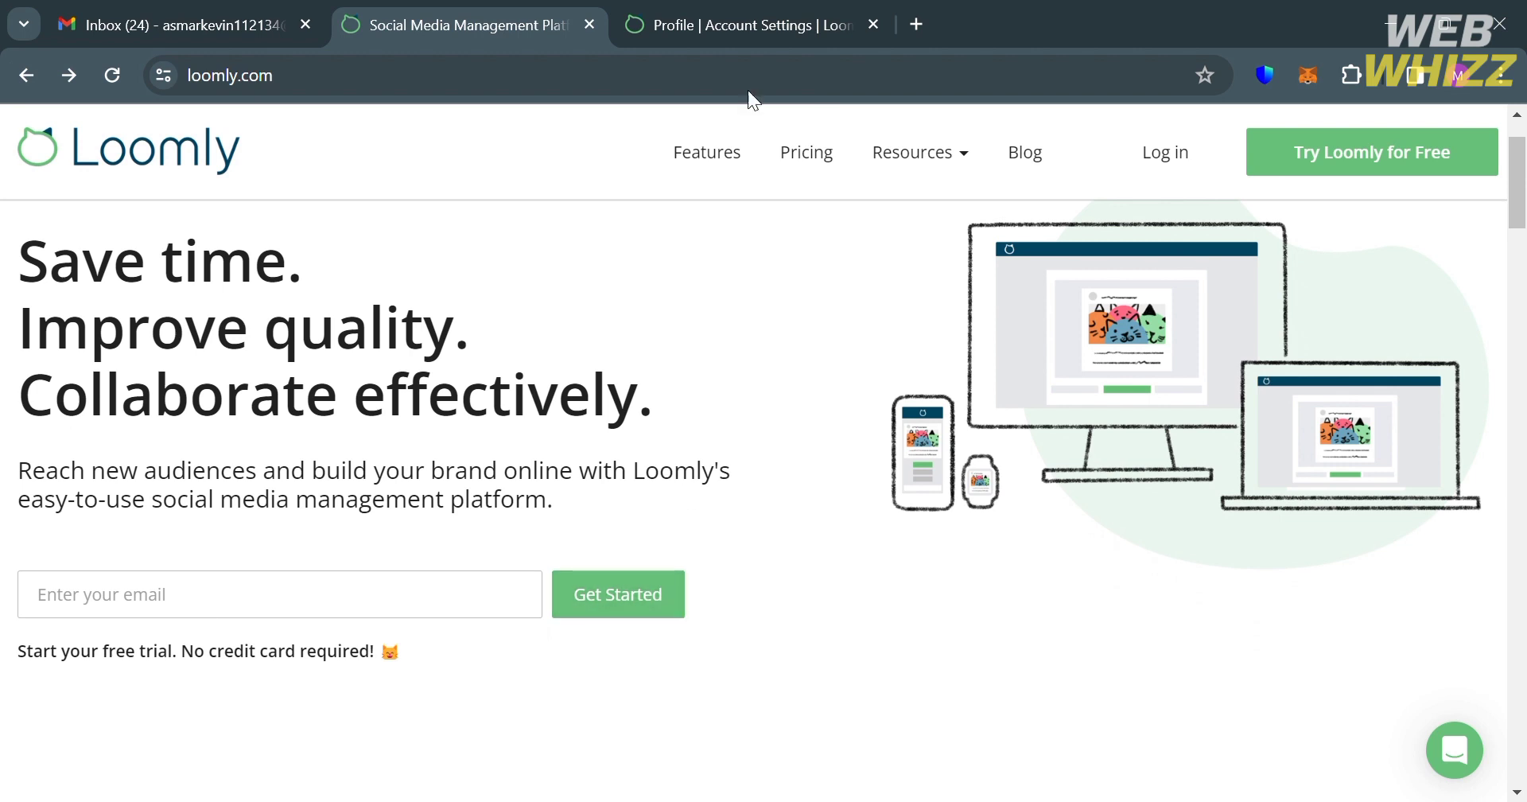
left_click(776, 16)
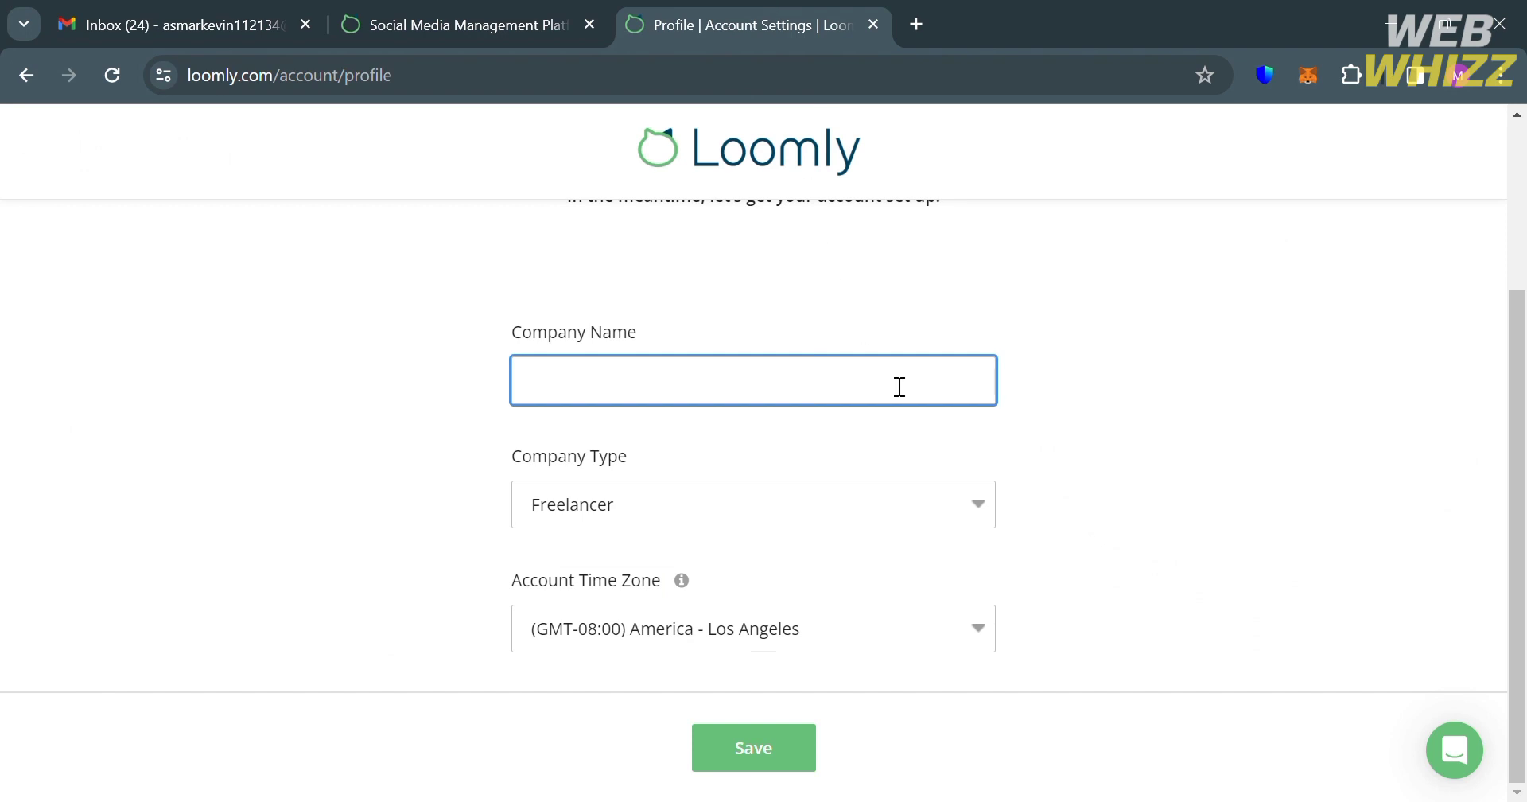
scroll(896, 385, "up", 3)
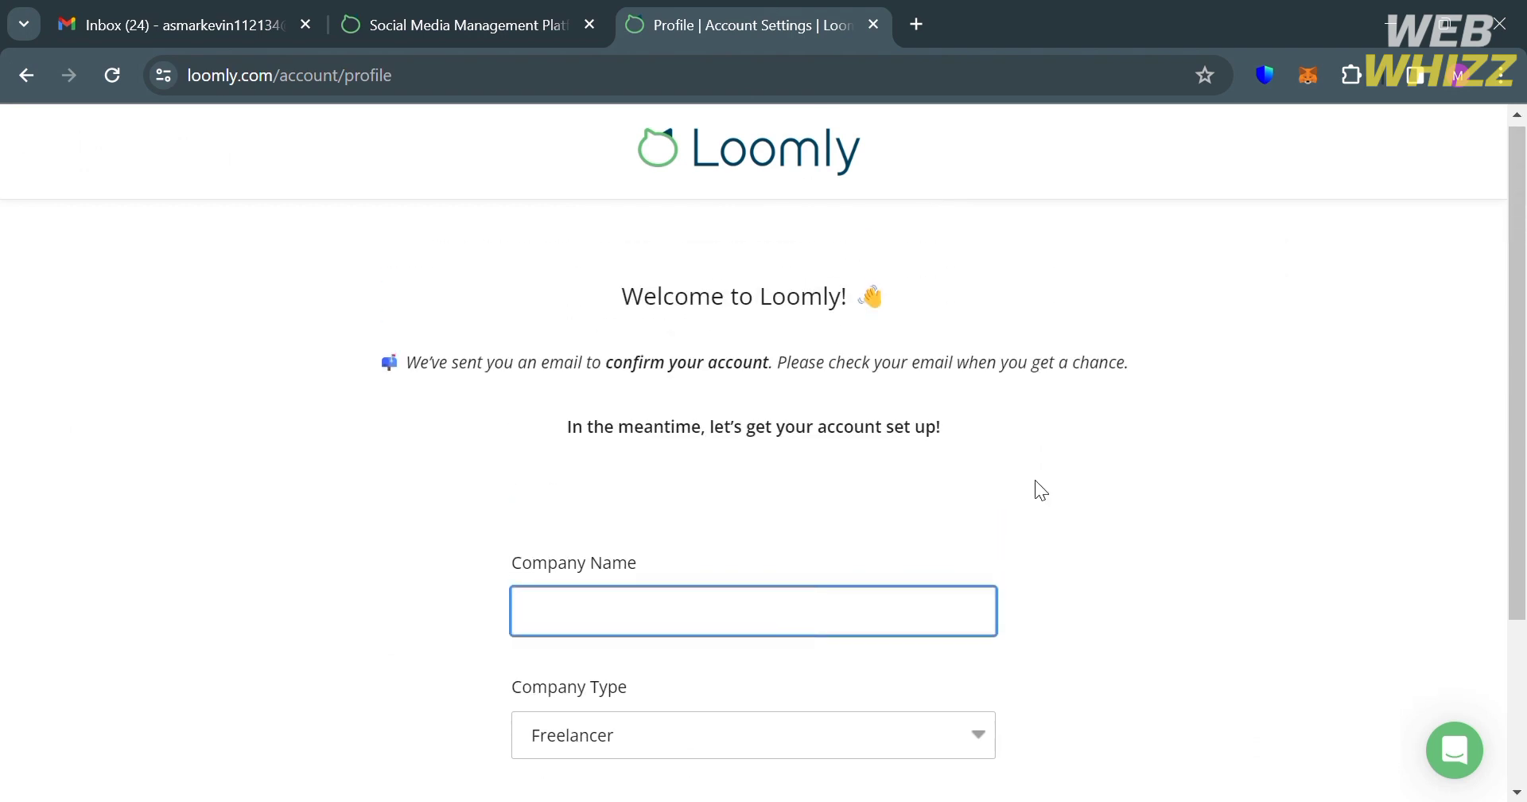
scroll(1034, 483, "down", 2)
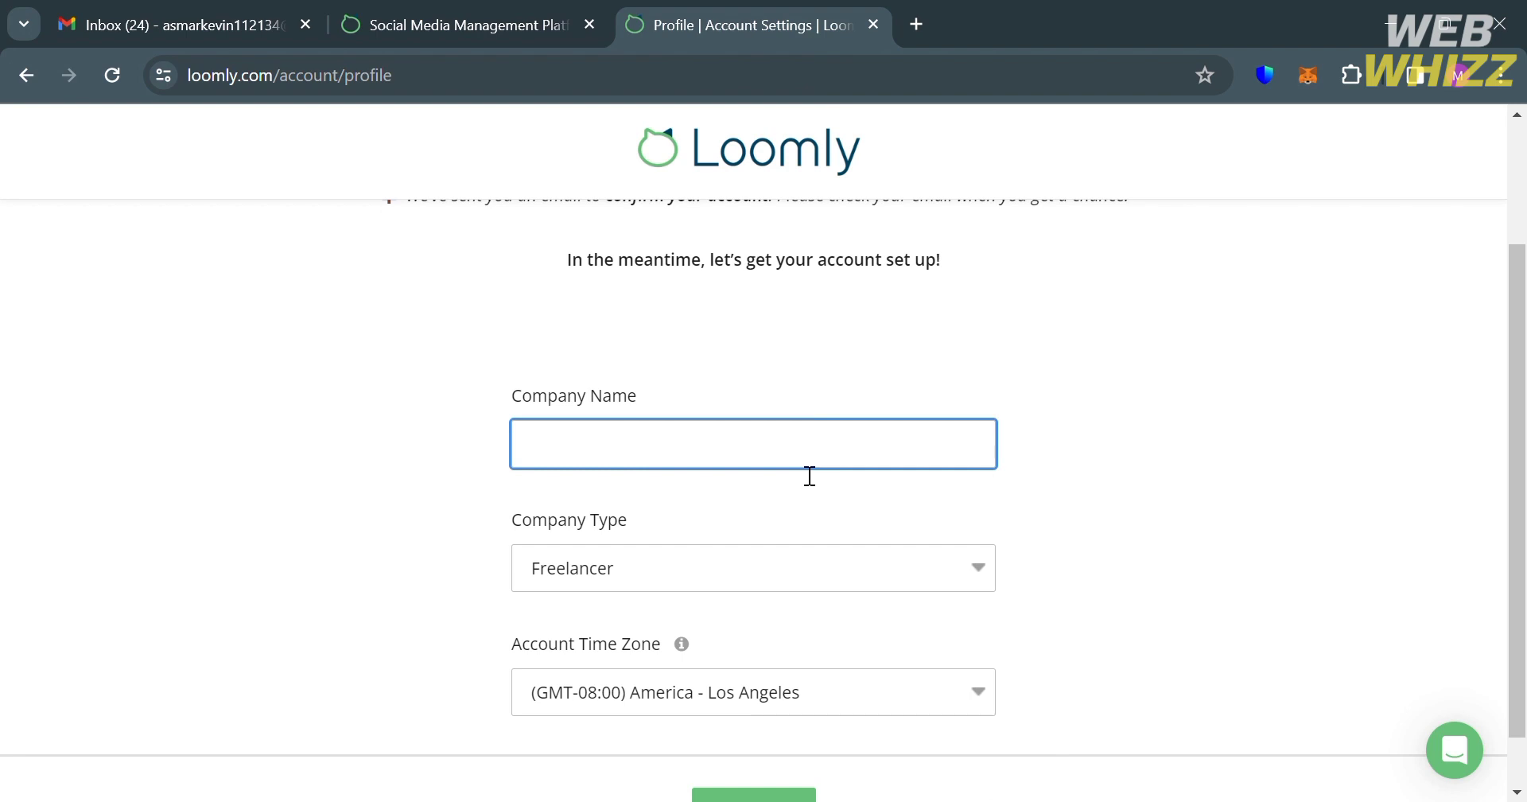
type("Deluxe Company")
scroll(810, 476, "down", 1)
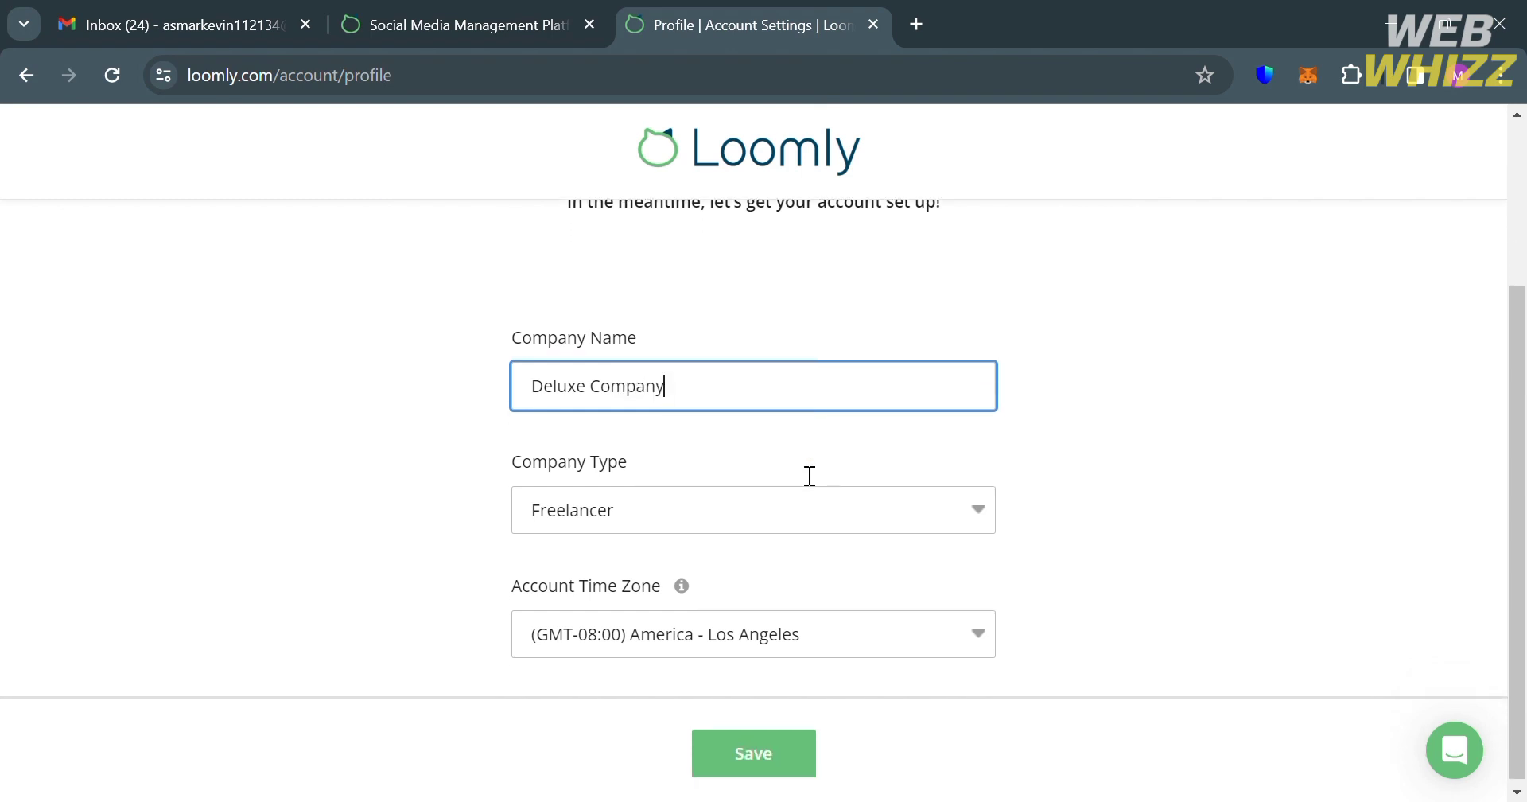
left_click(740, 751)
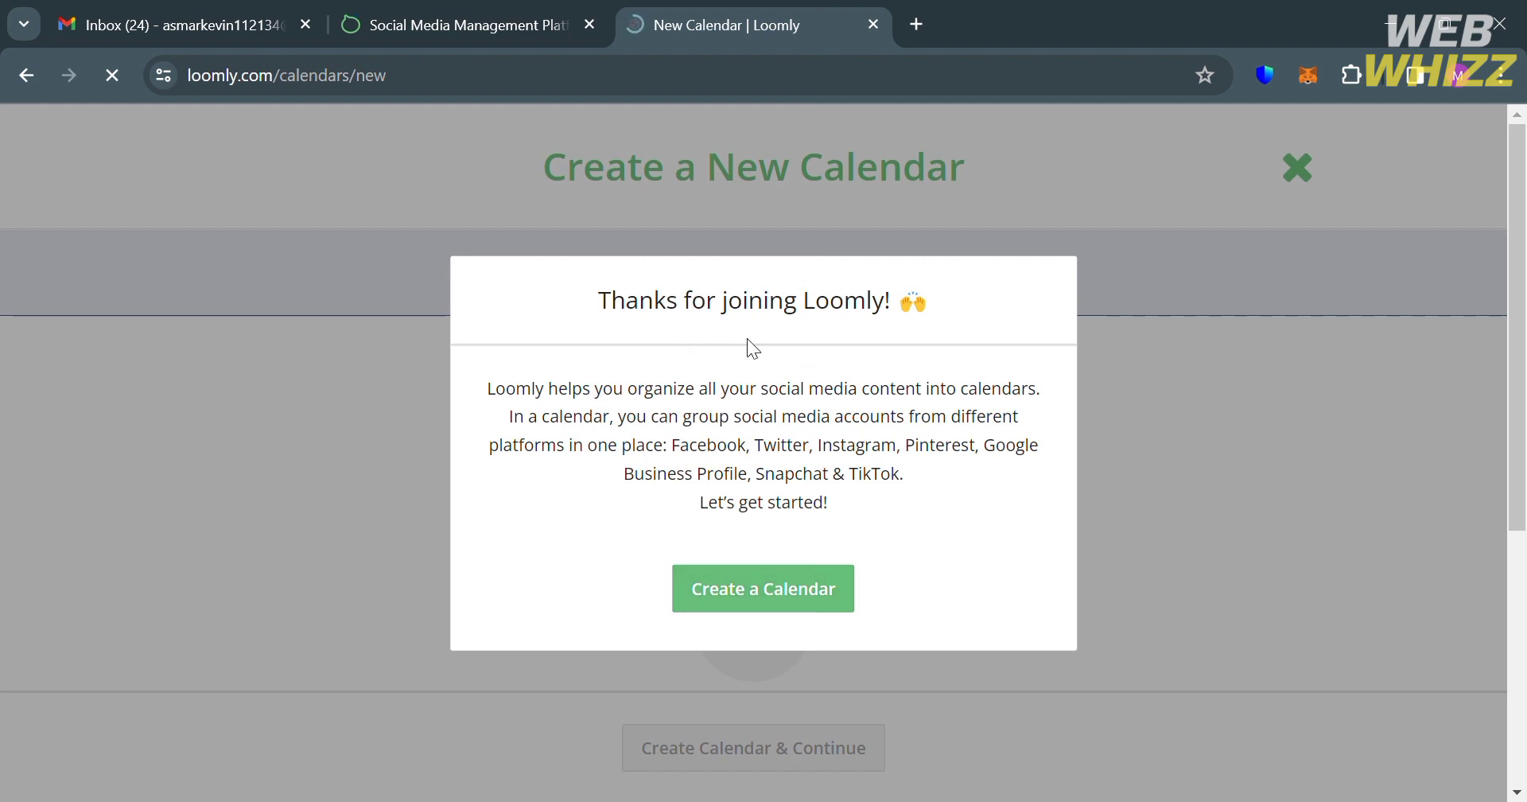
Dismiss the welcome, look over the Set Calendar Details form, then close the wizard
left_click(802, 603)
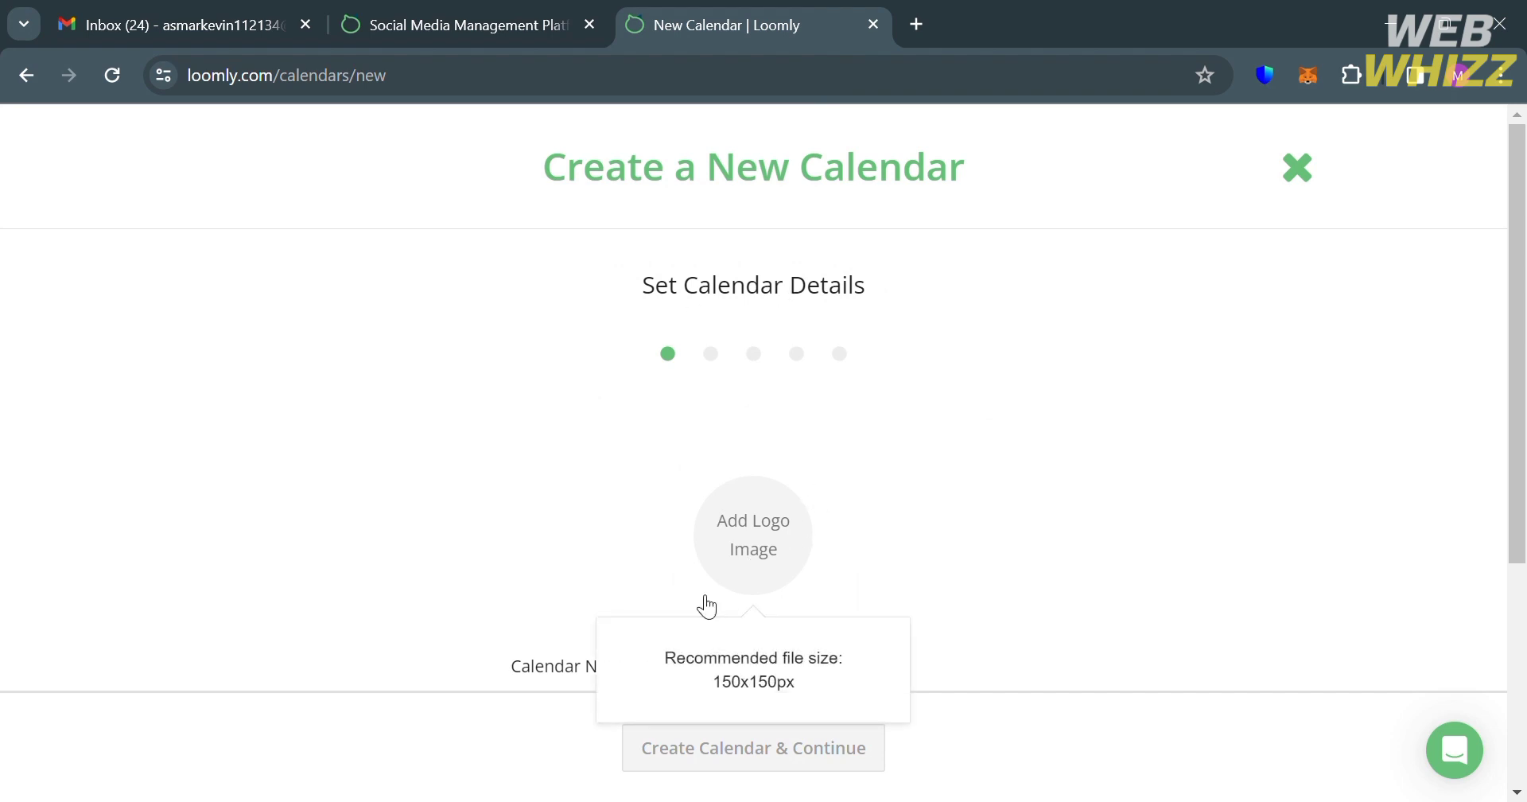
scroll(706, 606, "down", 3)
mouse_move(687, 531)
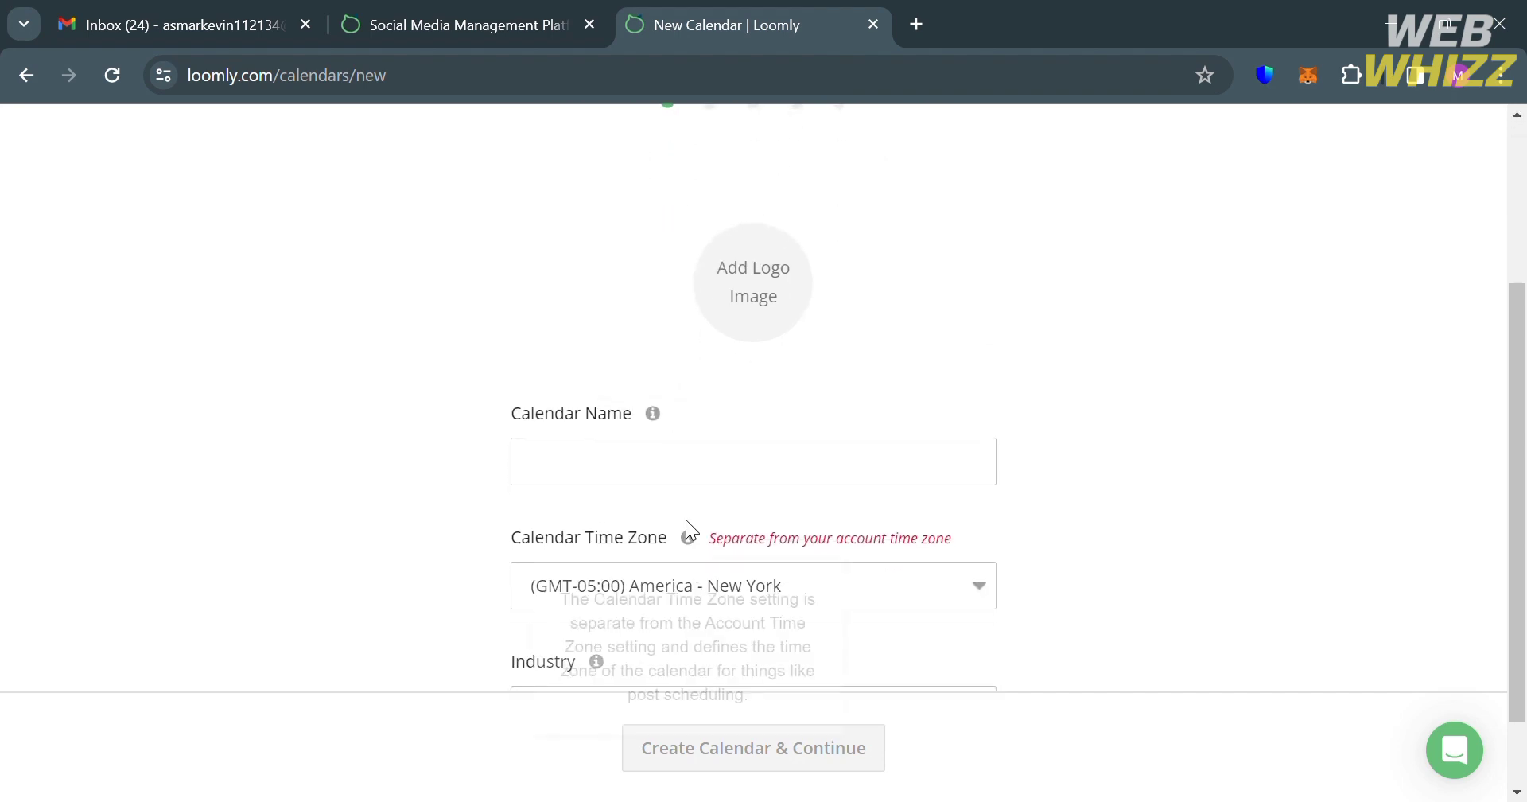
scroll(696, 467, "down", 1)
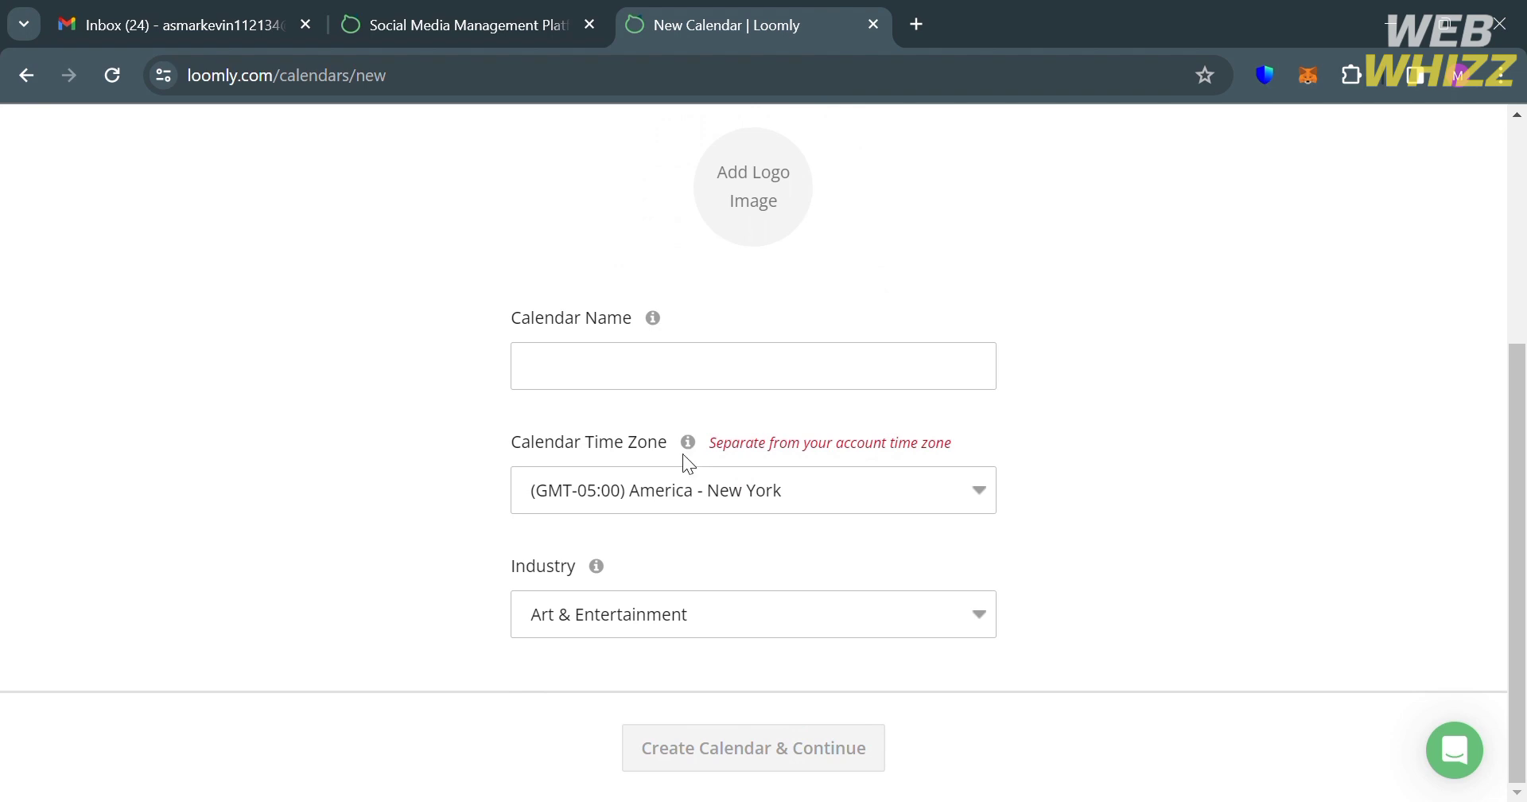
scroll(891, 470, "up", 4)
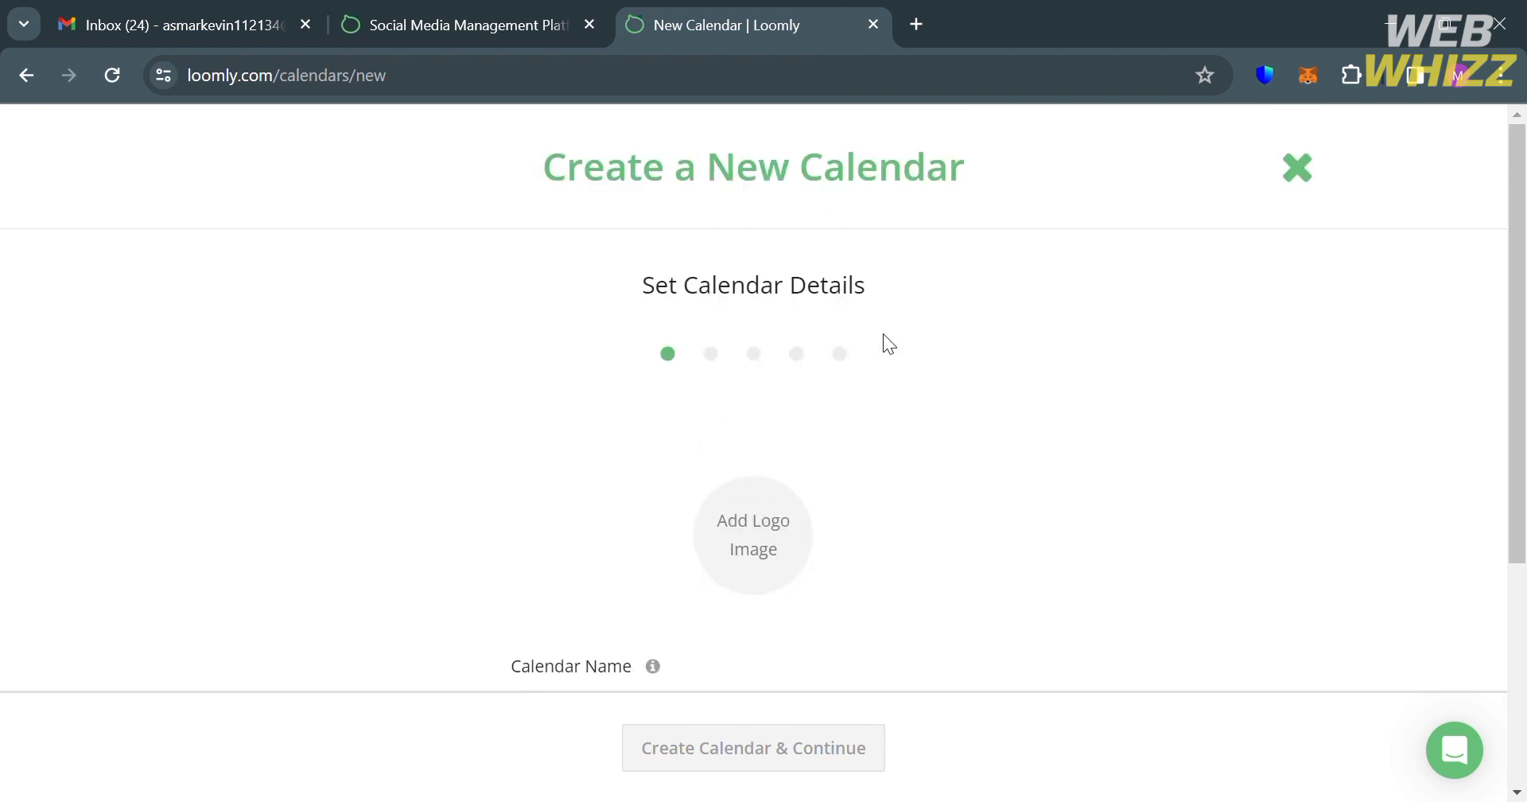
left_click(1314, 151)
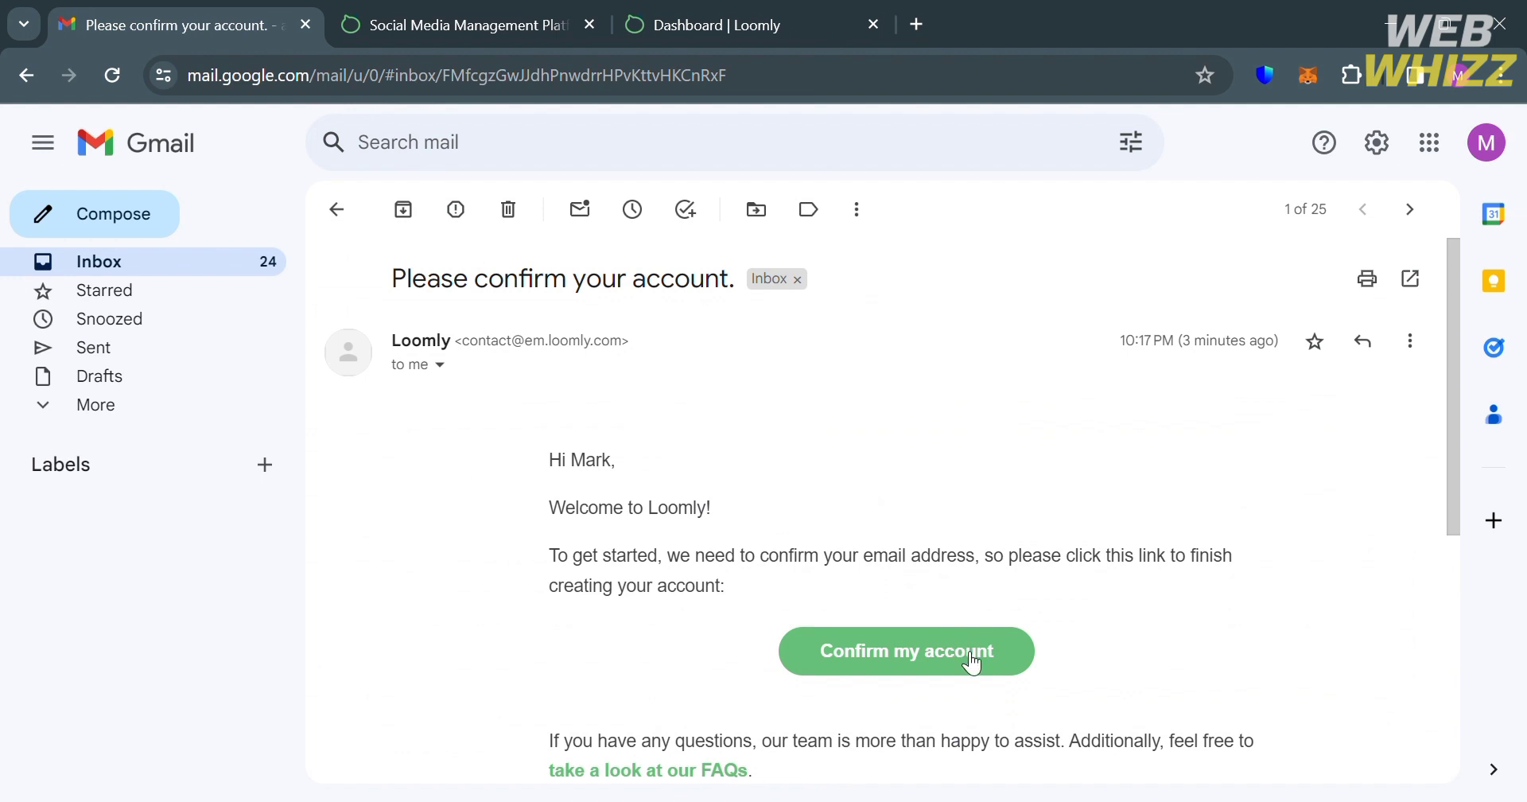
Confirm the Loomly account using the 'Confirm my account' link in the email
left_click(972, 662)
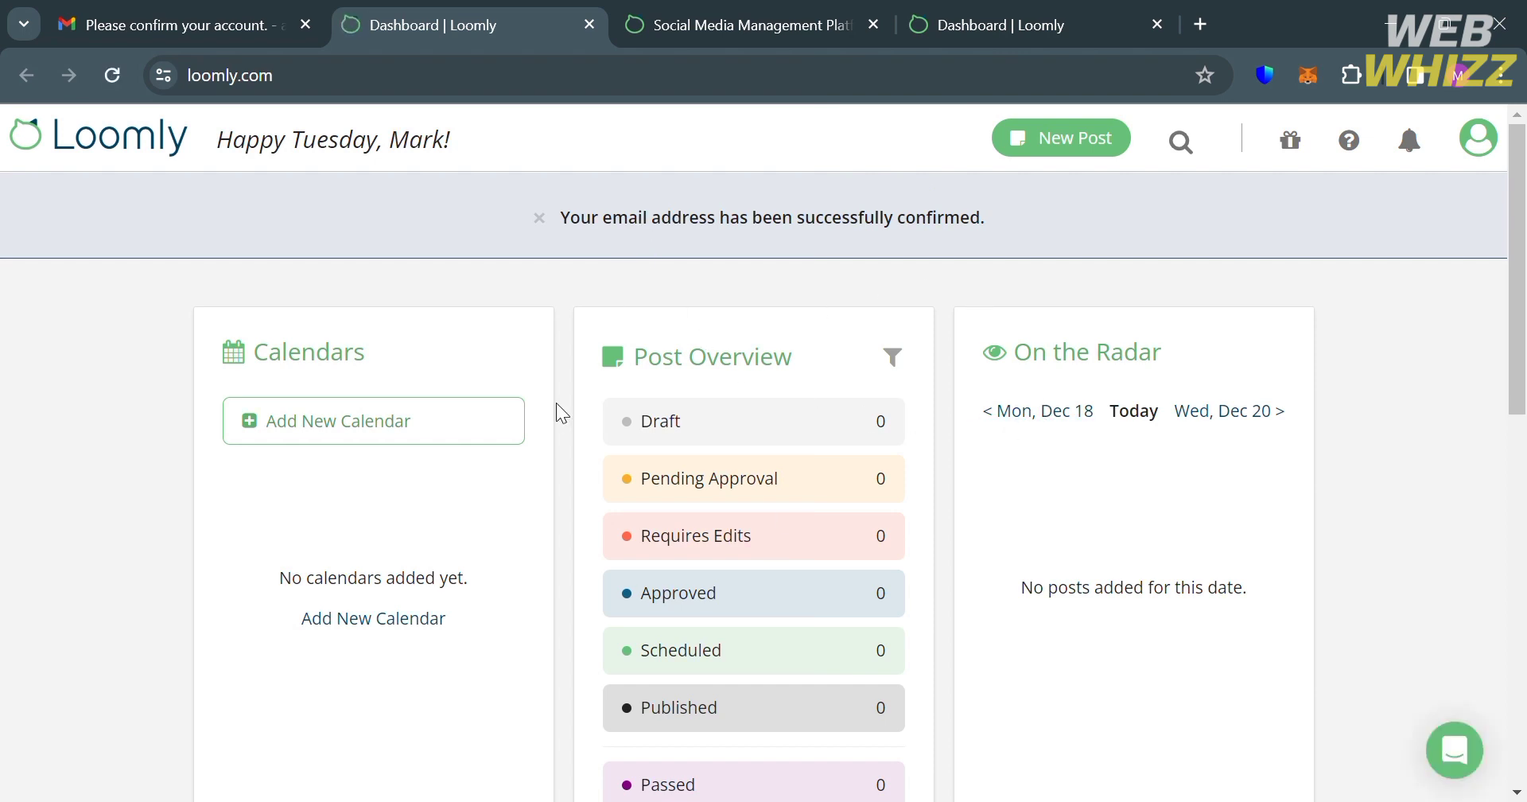
scroll(491, 597, "down", 1)
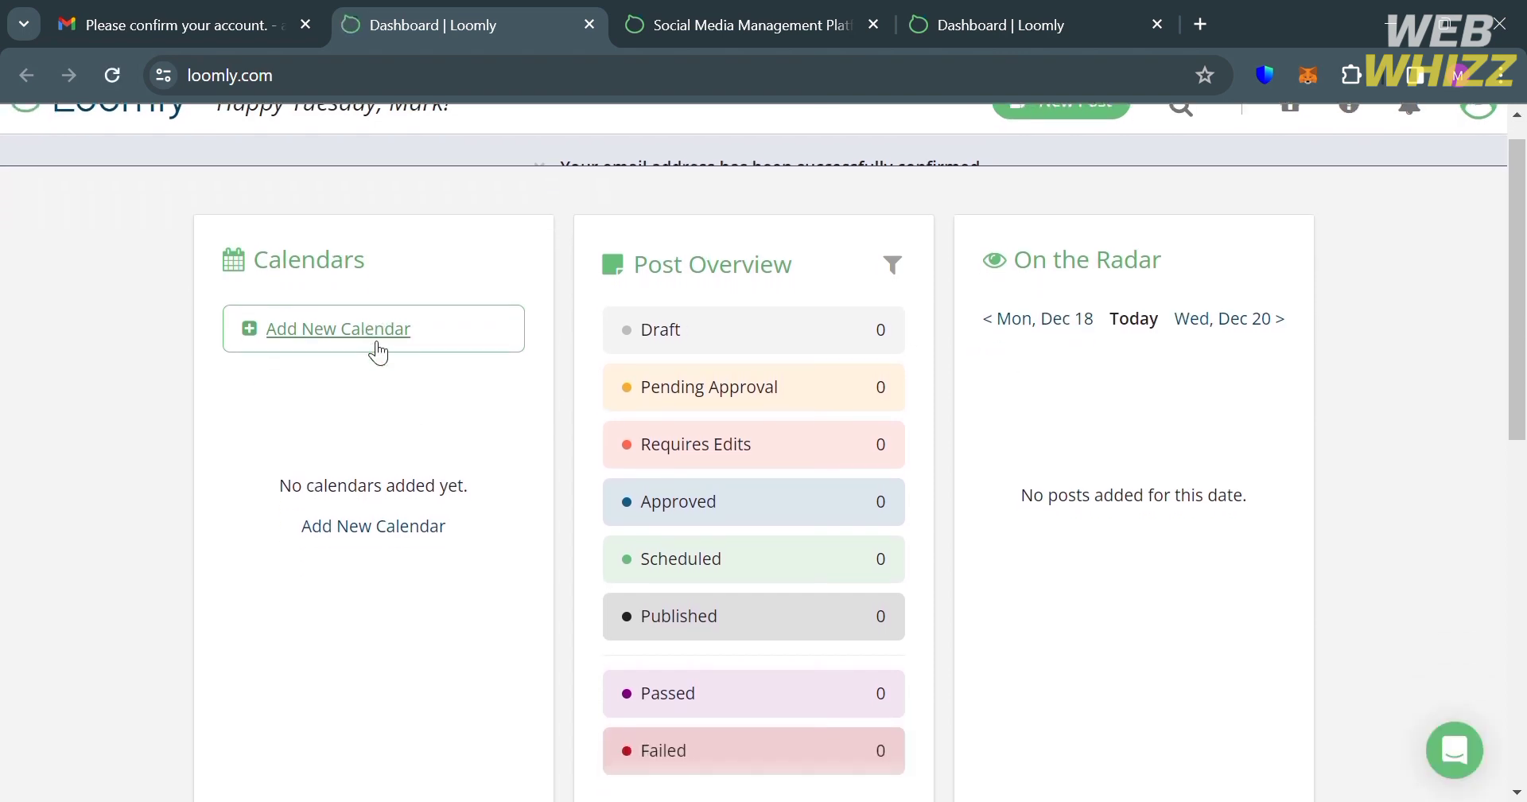
scroll(458, 450, "up", 1)
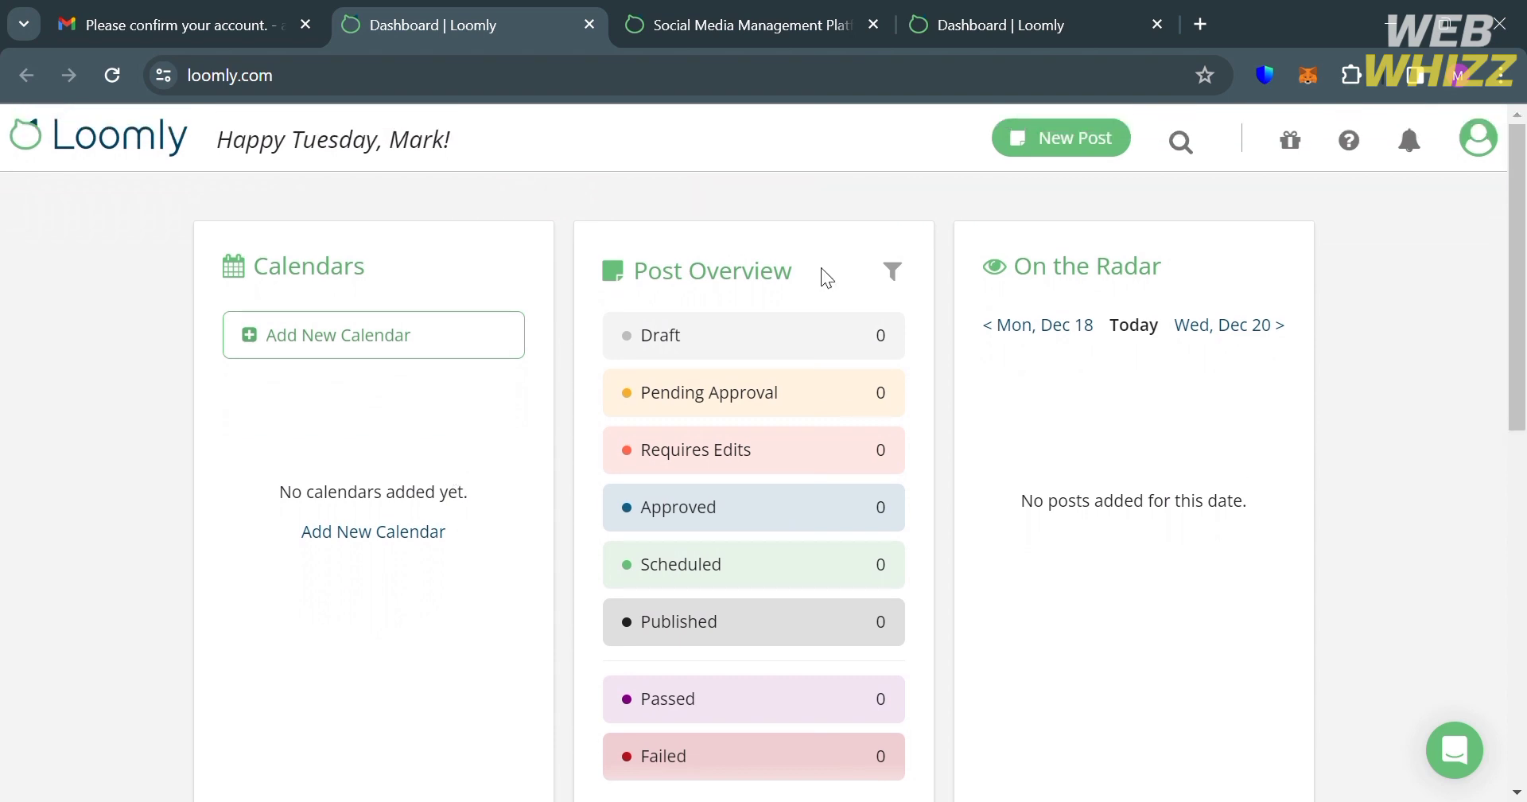
scroll(850, 441, "down", 1)
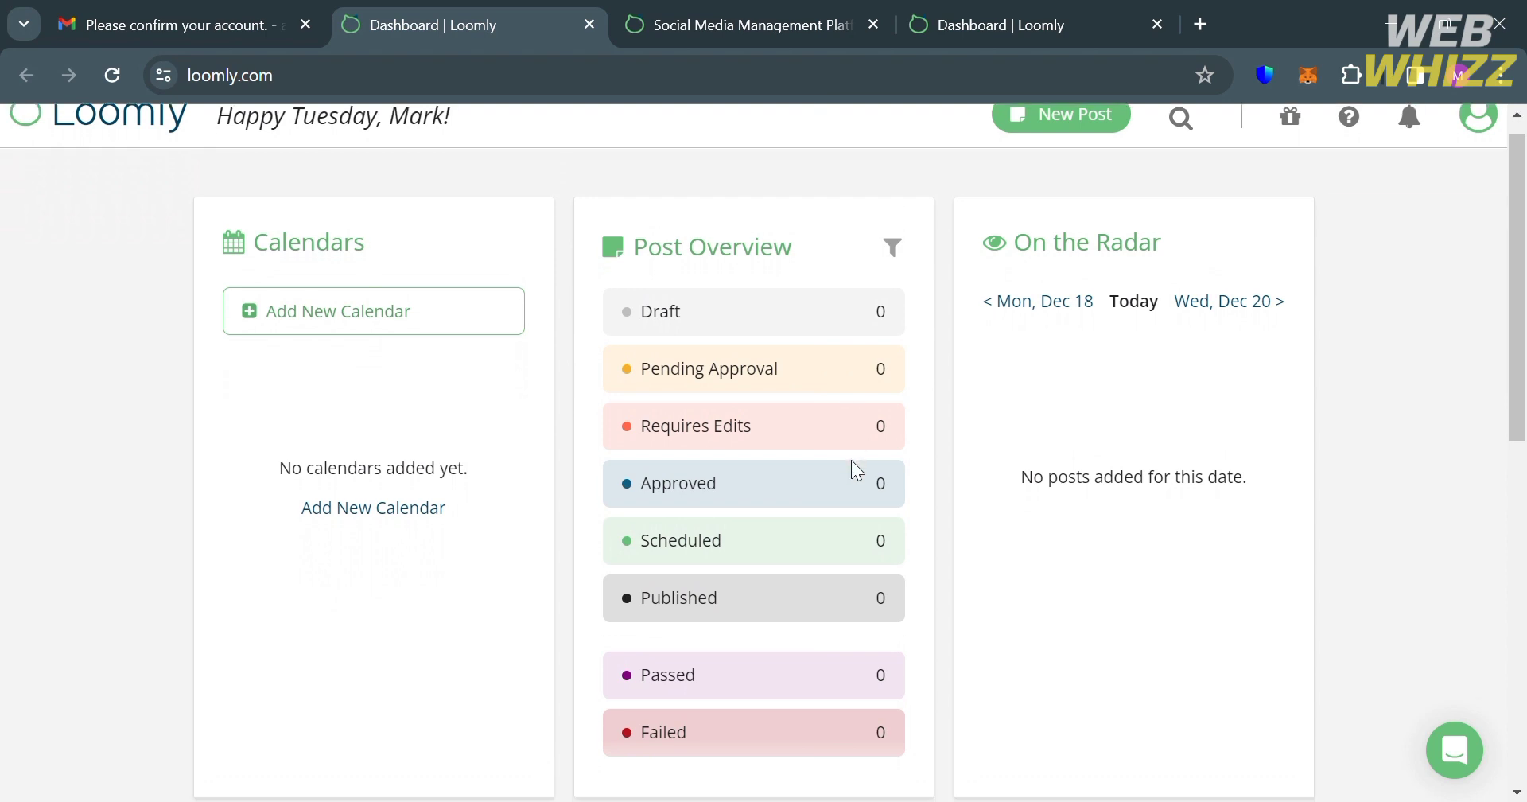
scroll(852, 462, "up", 1)
scroll(851, 461, "down", 3)
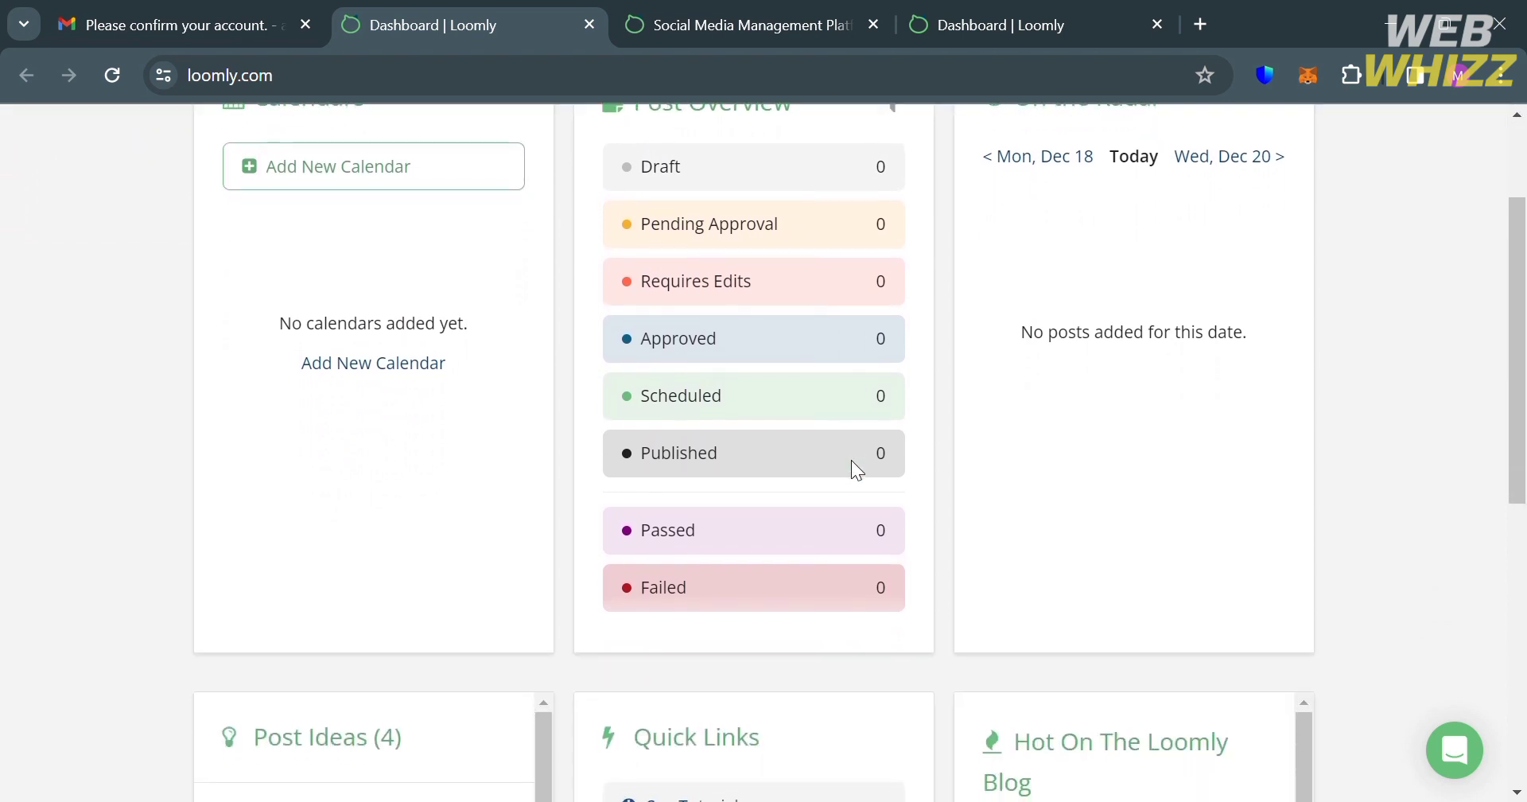
scroll(851, 461, "up", 3)
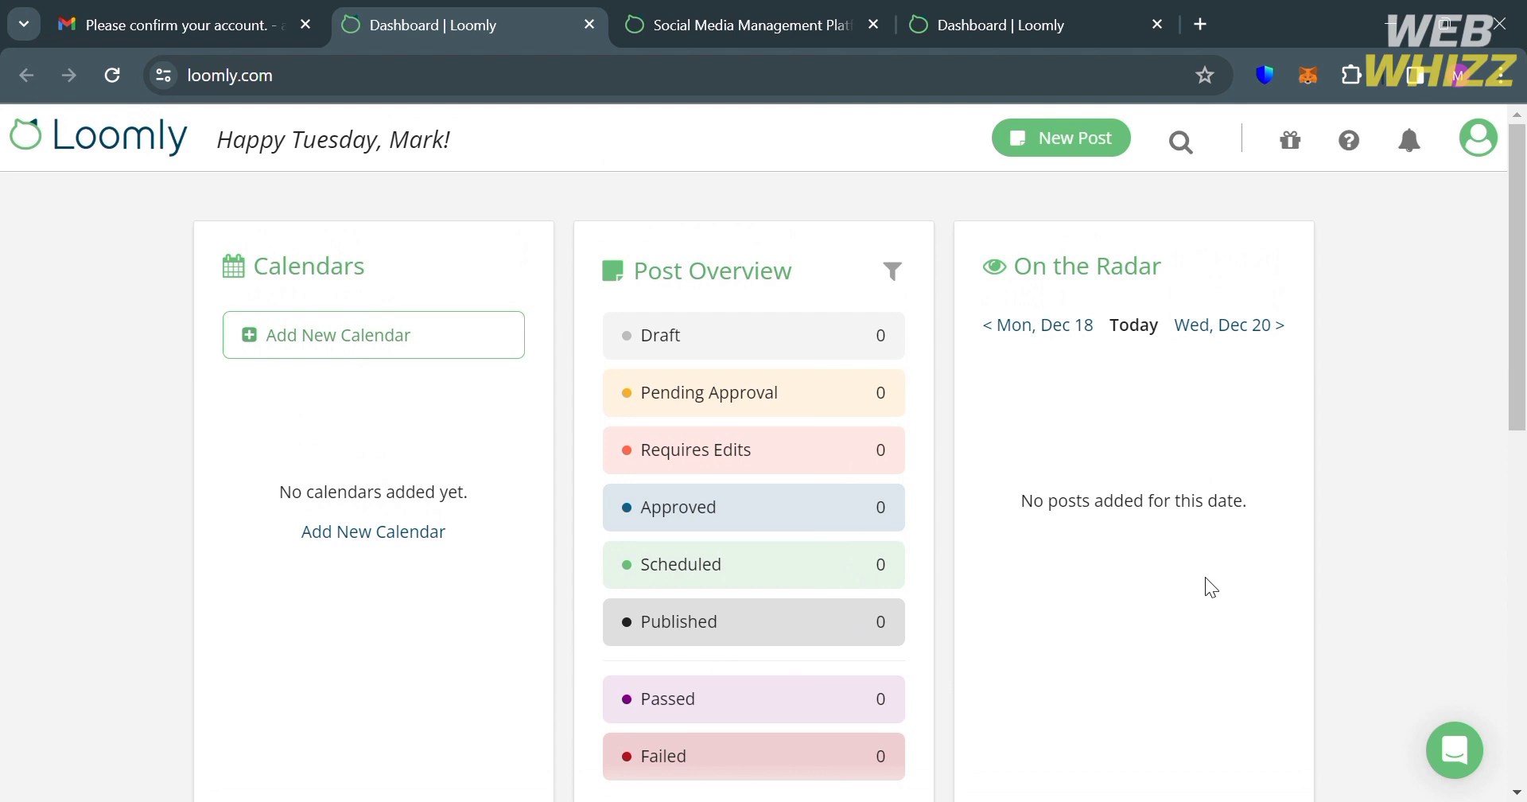
scroll(1205, 578, "down", 2)
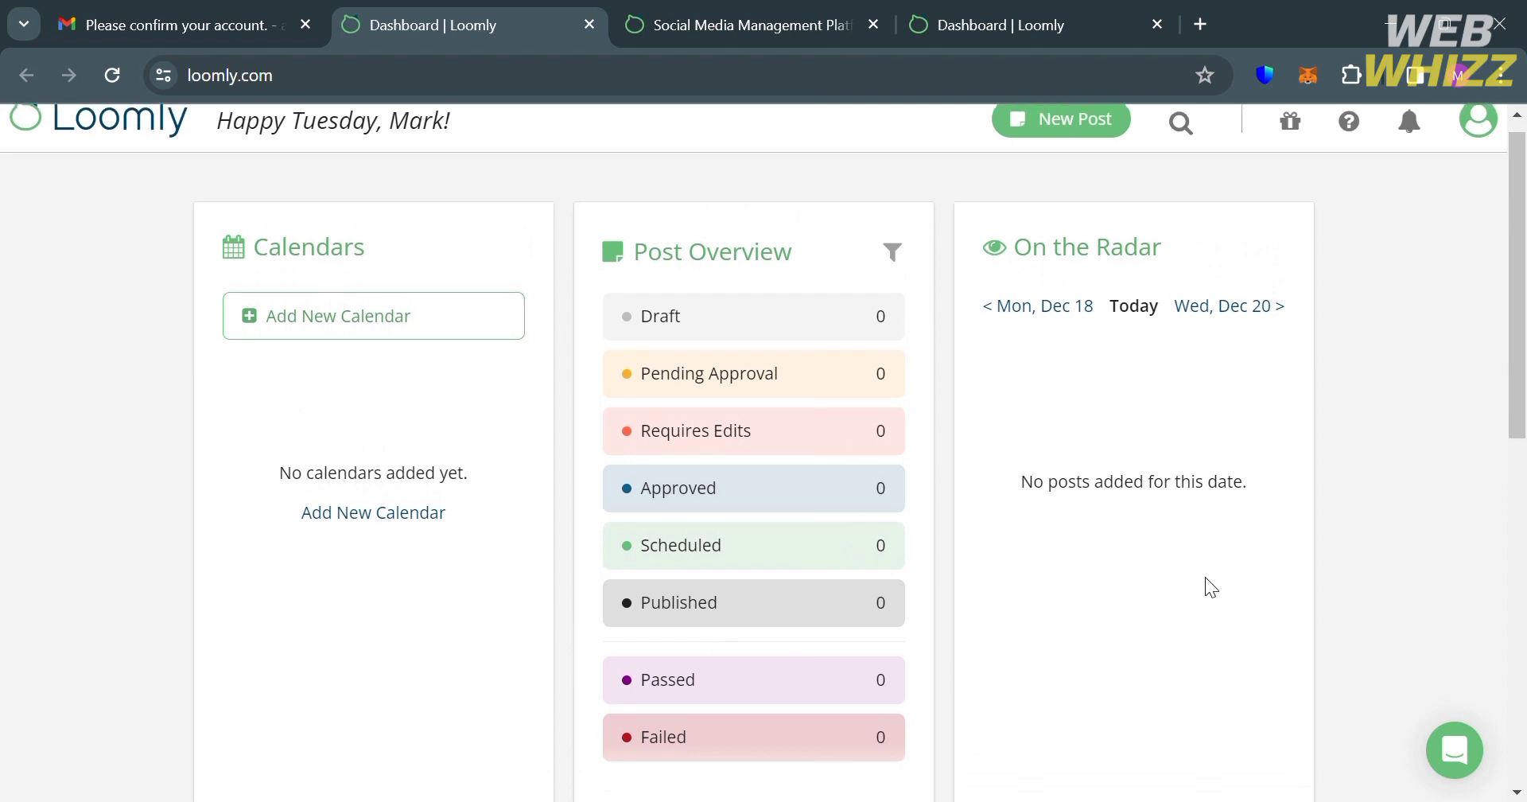
scroll(1205, 579, "up", 2)
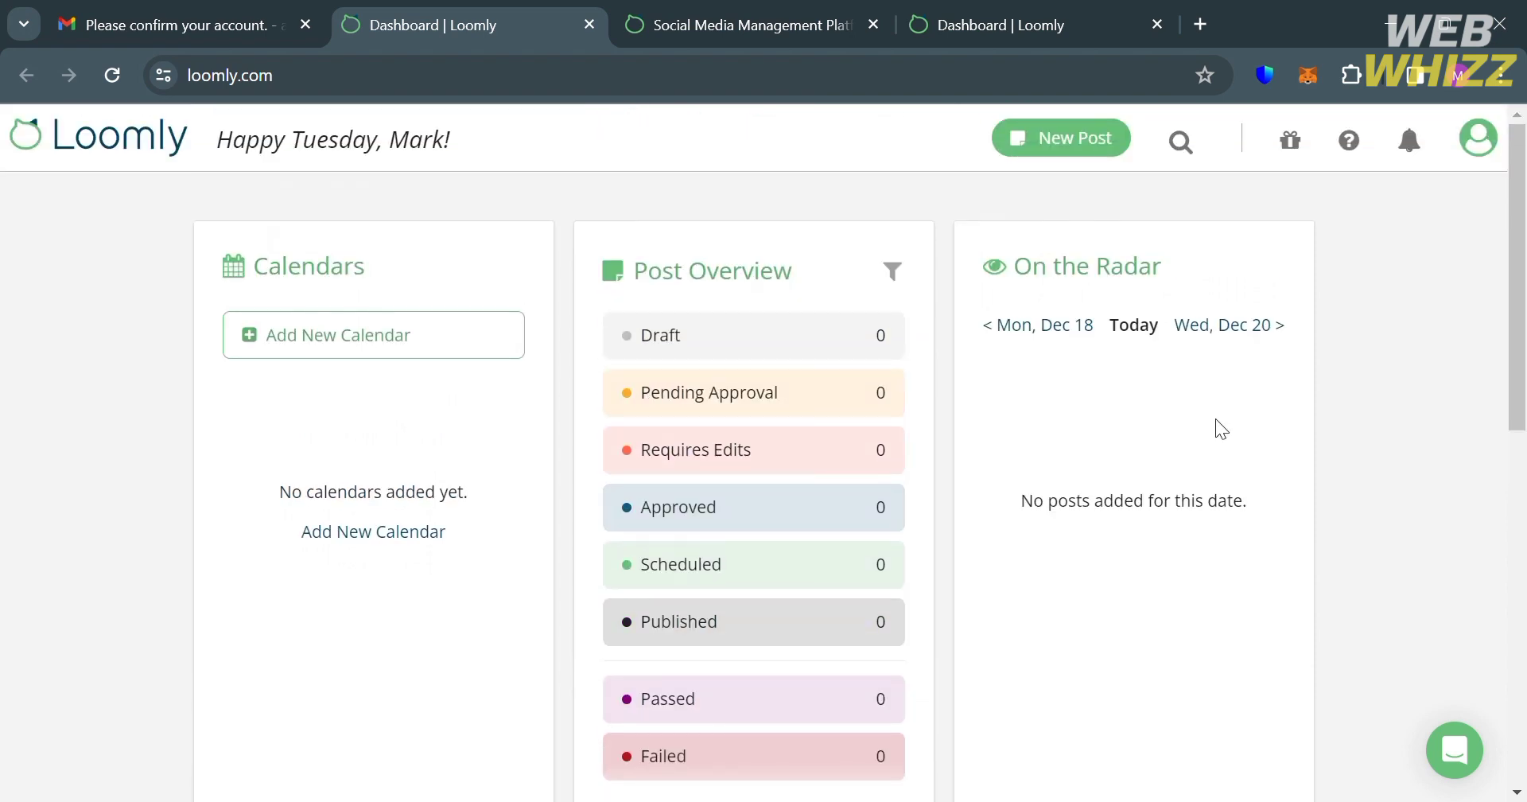
scroll(1242, 545, "down", 5)
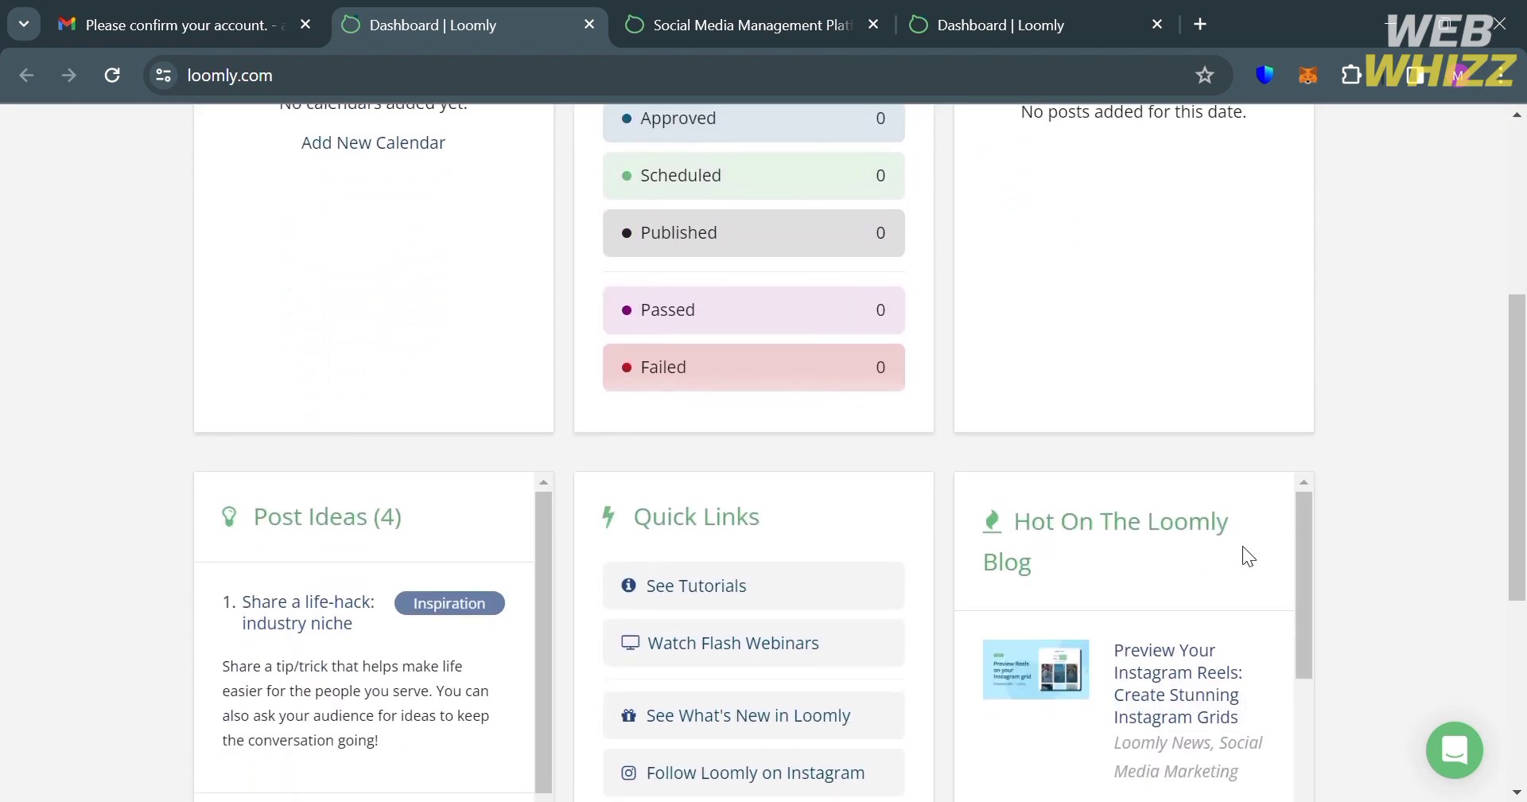
scroll(459, 530, "down", 3)
scroll(460, 530, "up", 3)
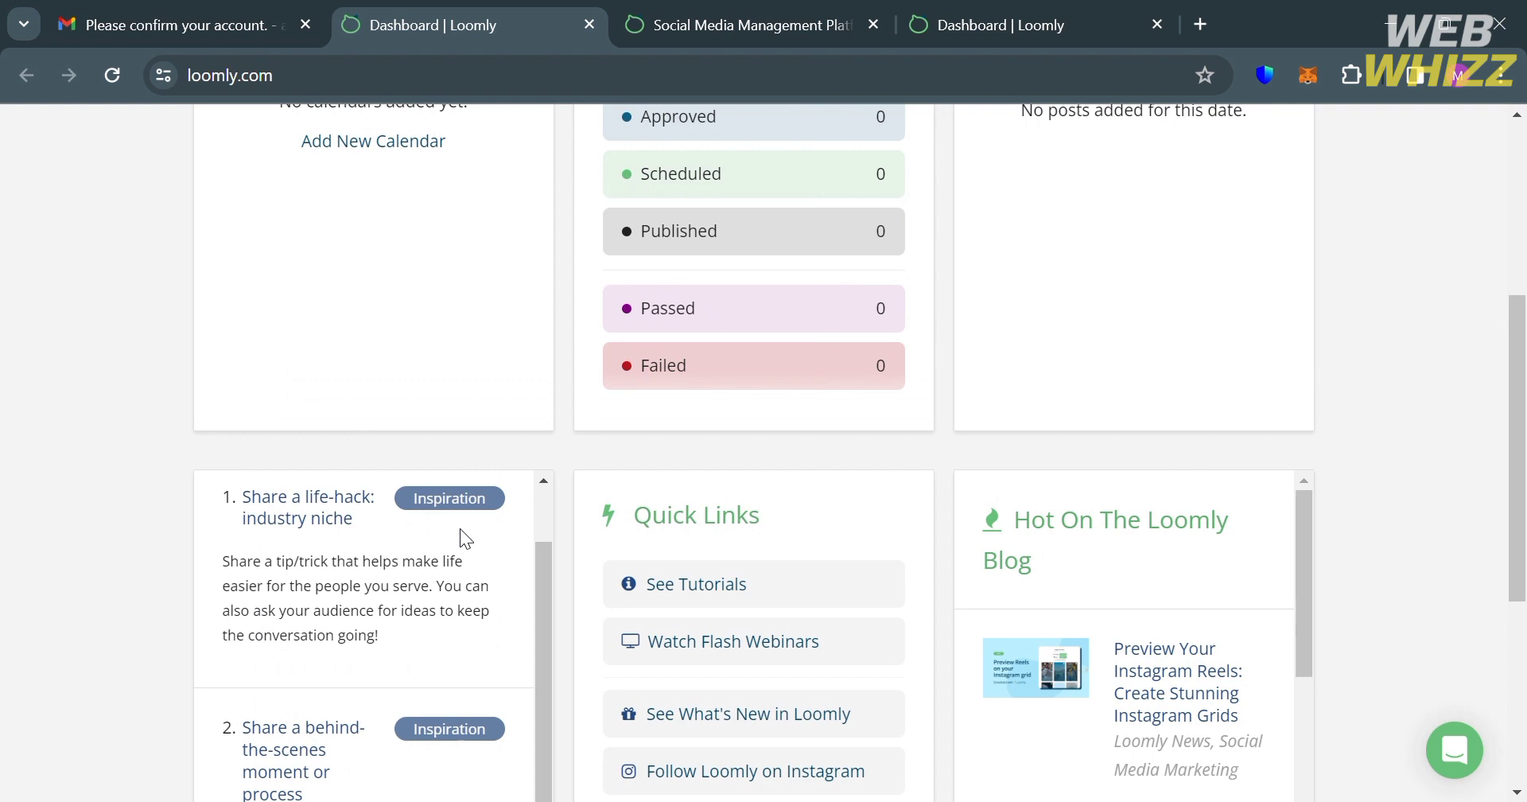
scroll(137, 550, "down", 4)
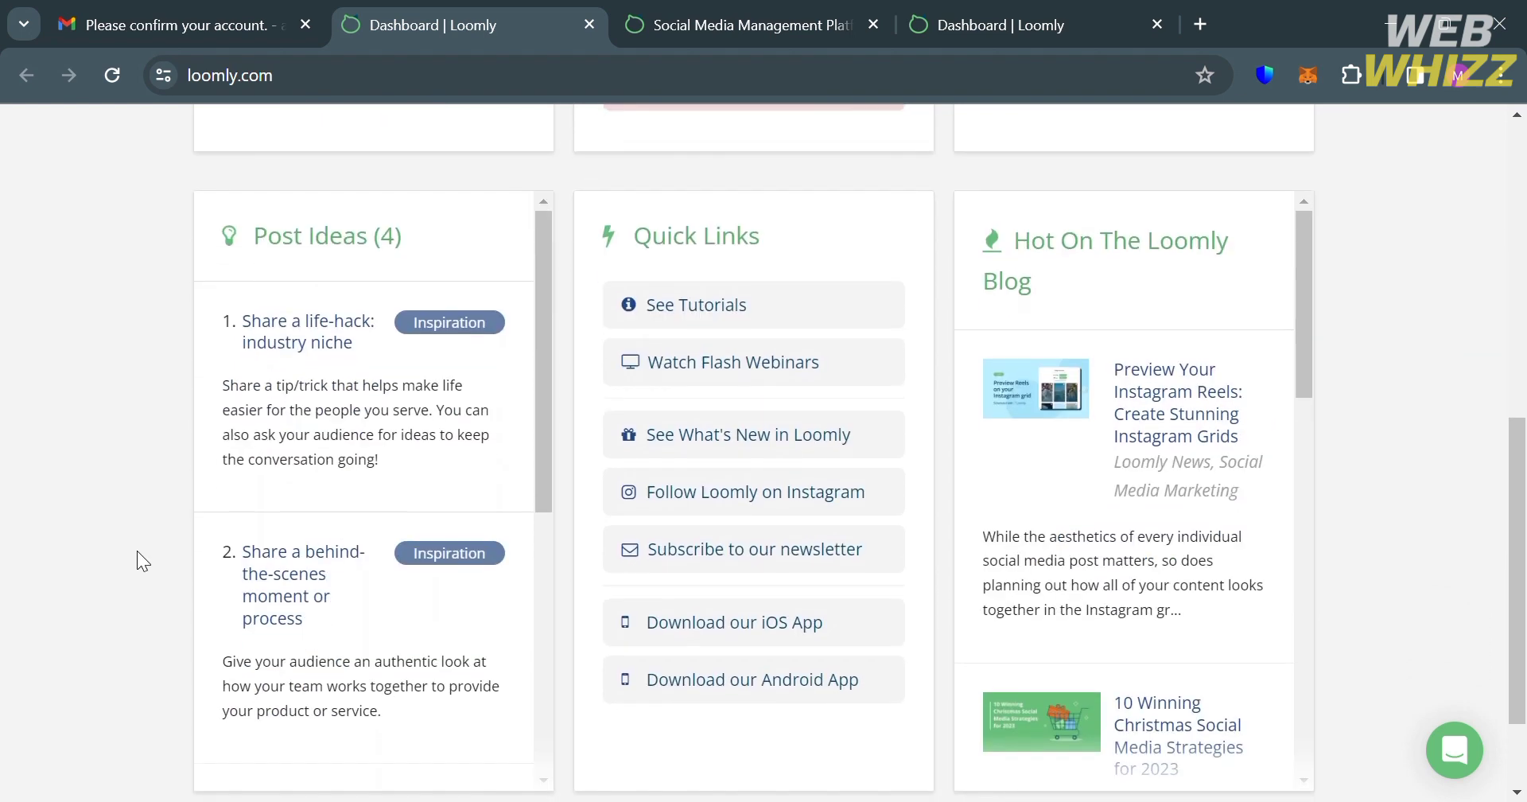
scroll(340, 665, "down", 3)
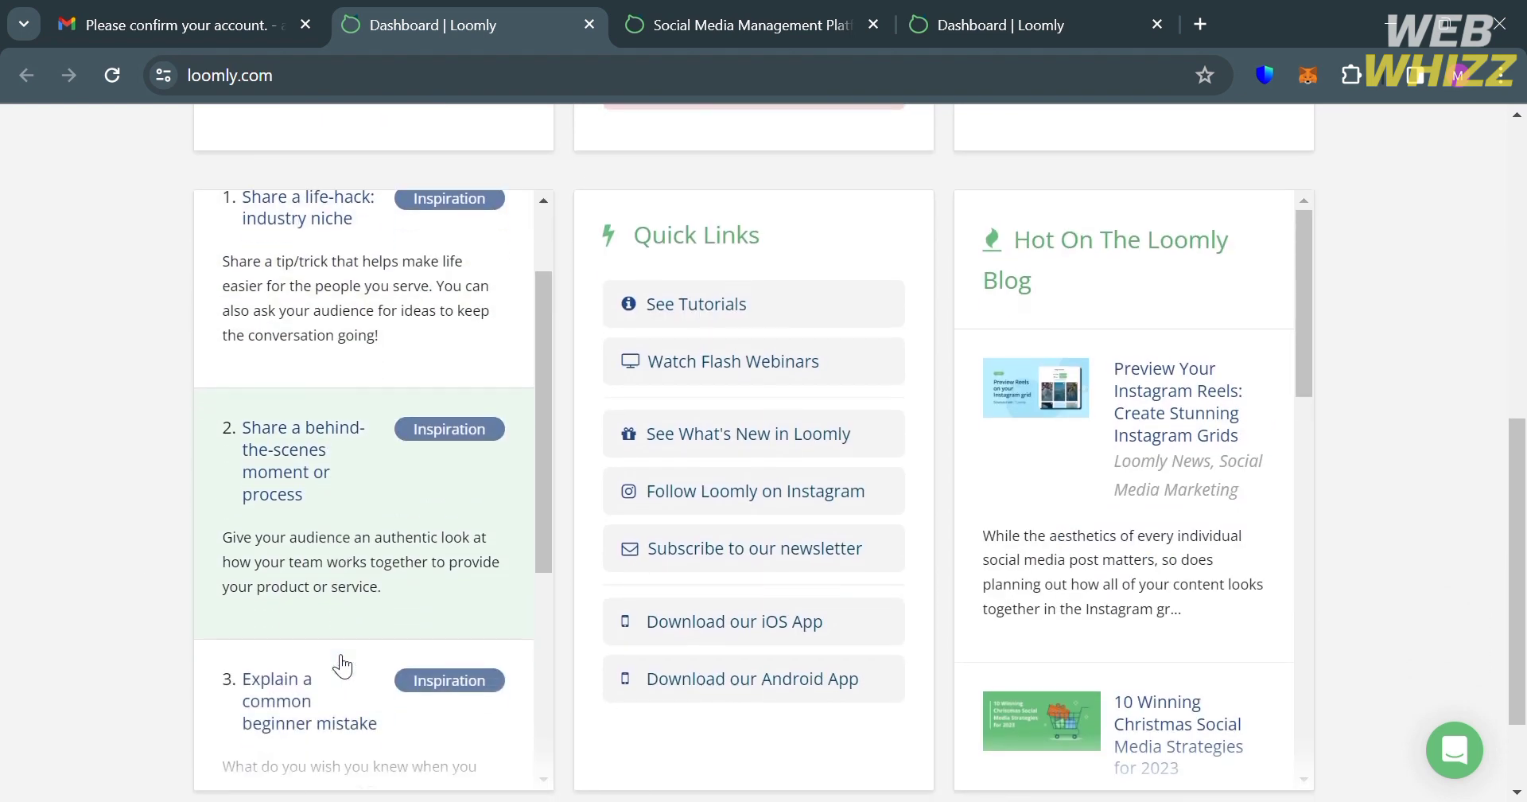
scroll(342, 665, "down", 4)
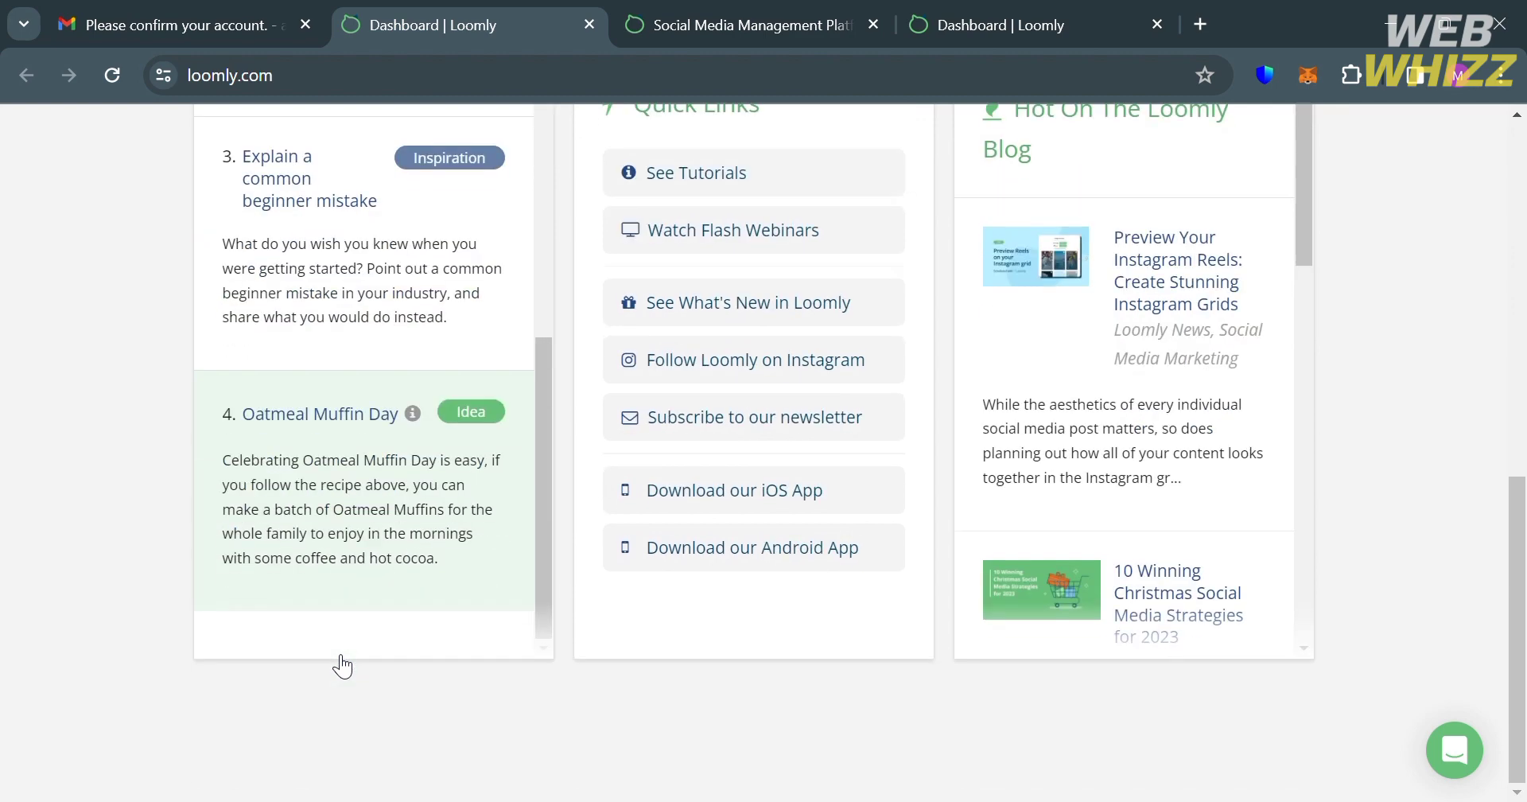
scroll(342, 665, "up", 4)
scroll(342, 665, "up", 2)
scroll(342, 668, "down", 3)
scroll(343, 676, "up", 5)
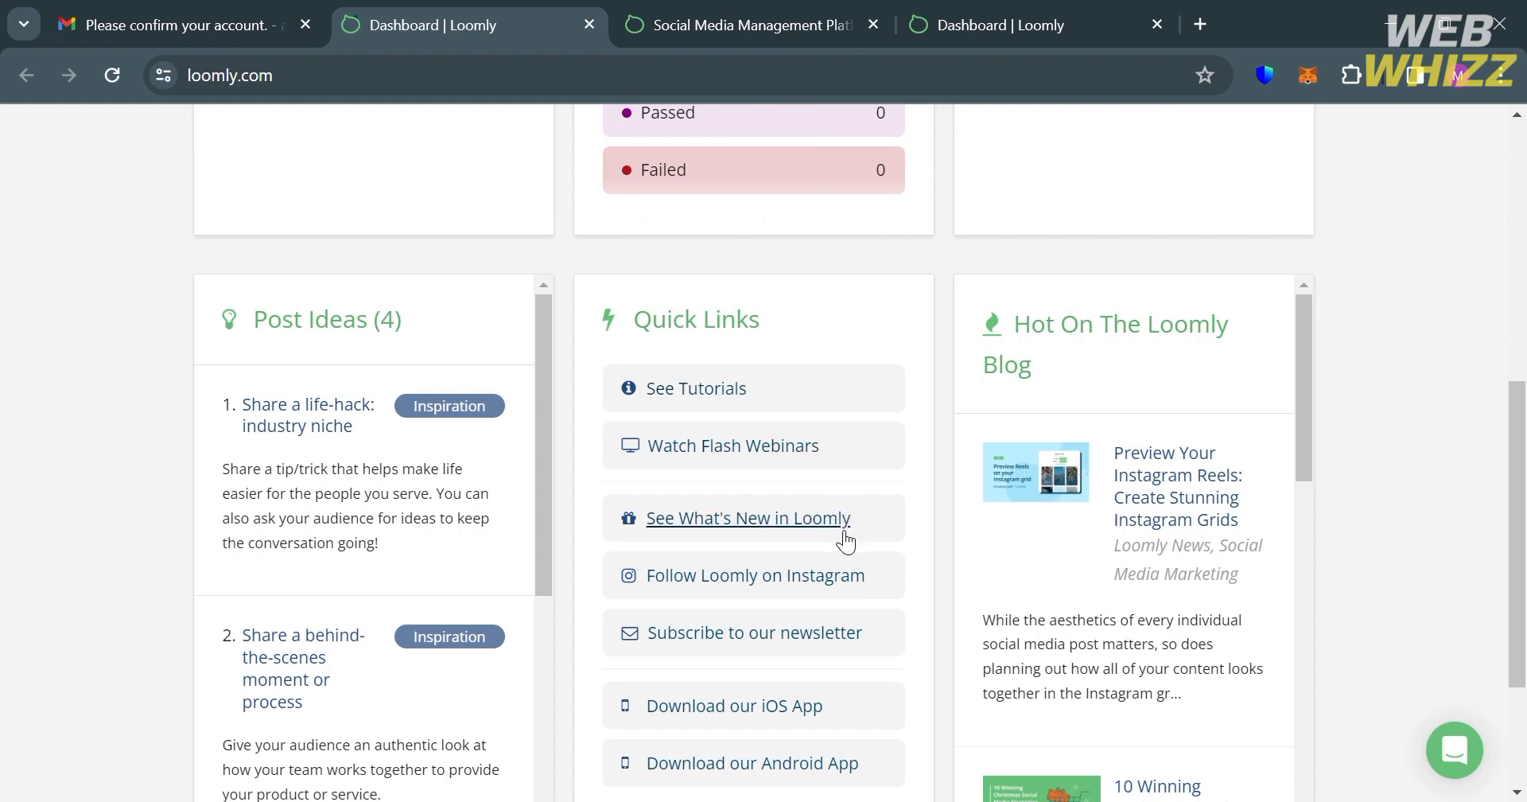
scroll(843, 517, "down", 1)
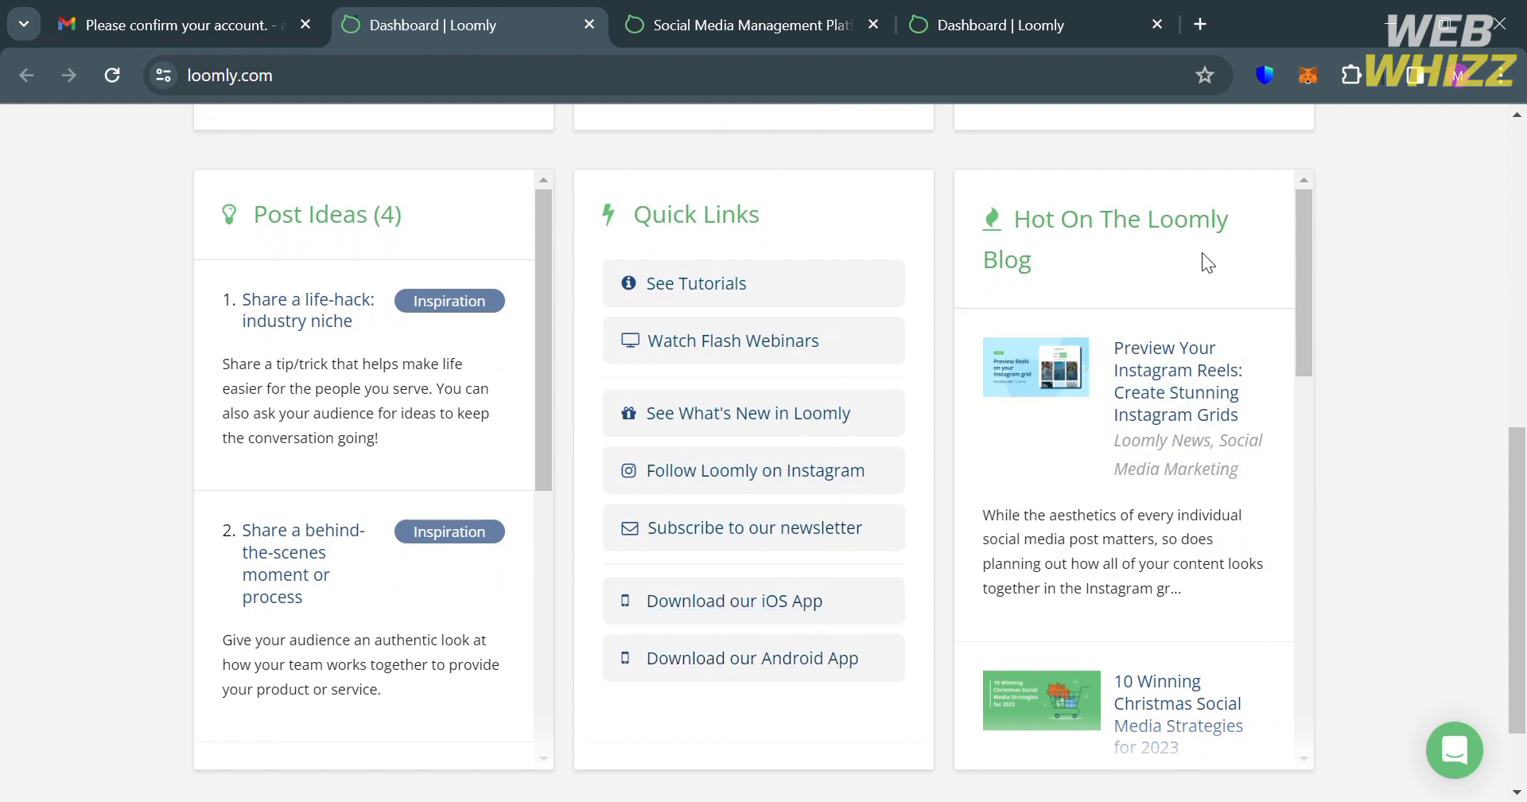
scroll(1164, 527, "down", 6)
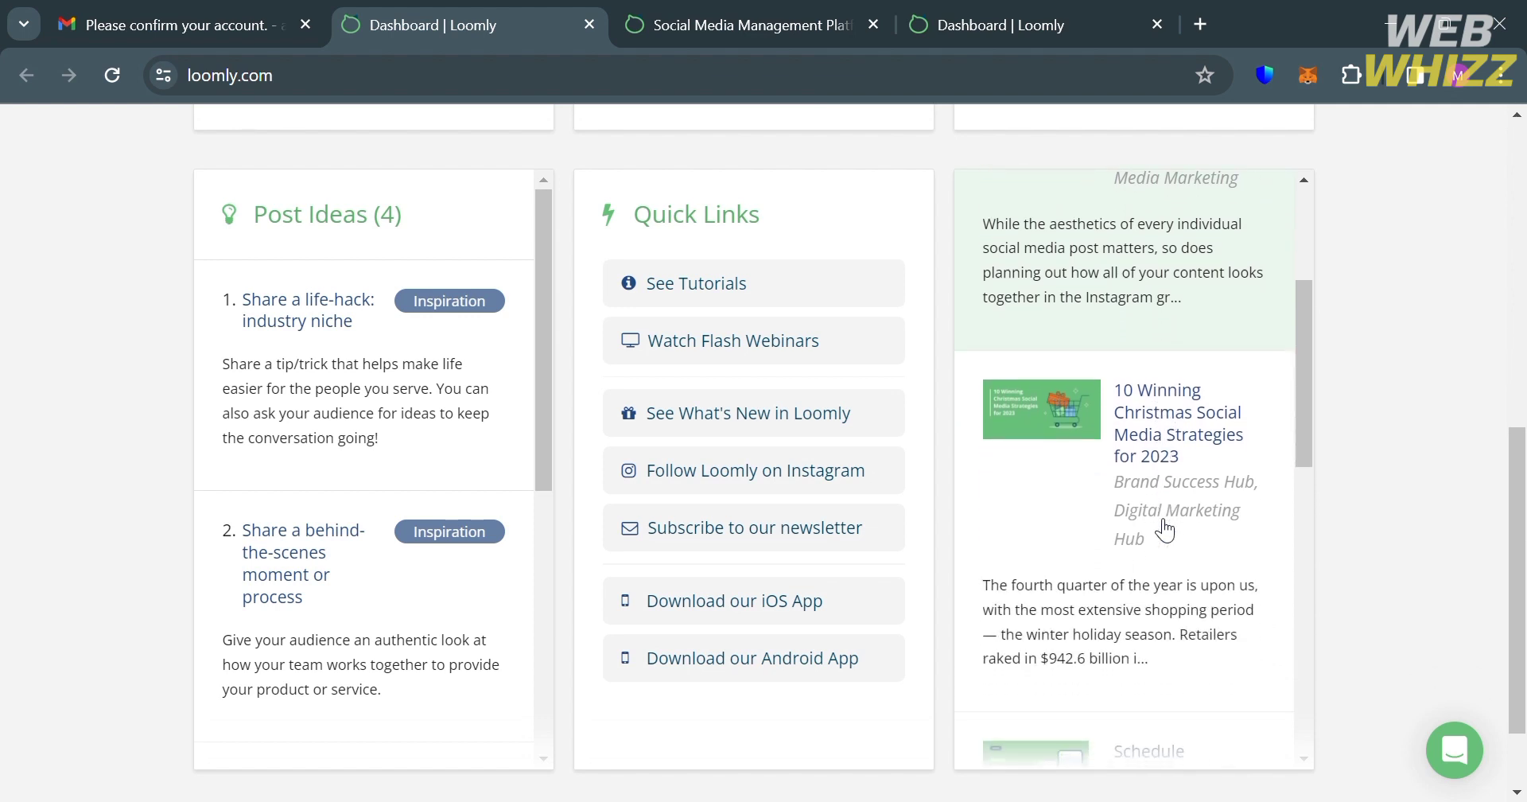
scroll(1164, 527, "down", 2)
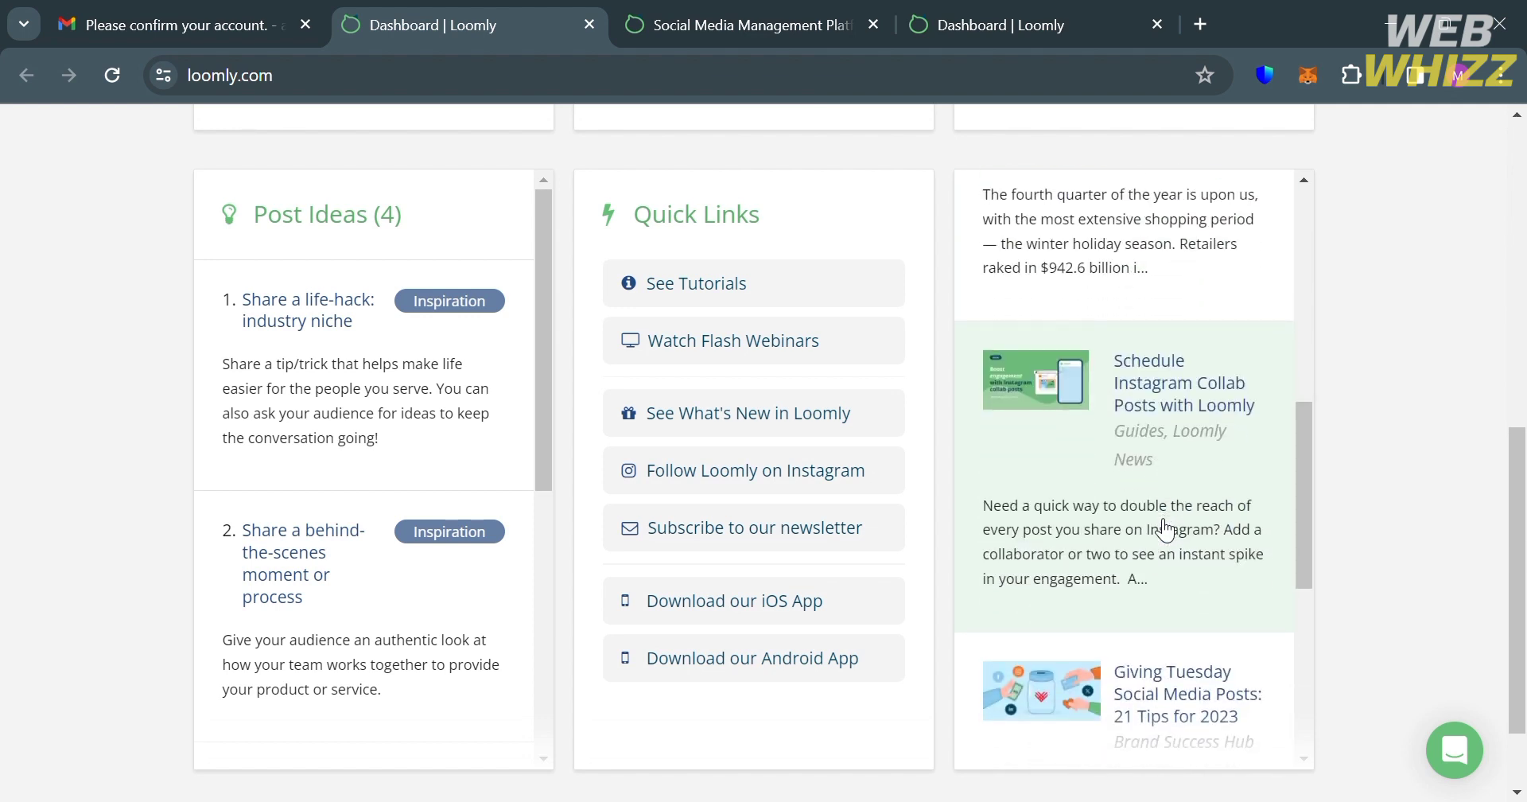
scroll(1164, 527, "down", 4)
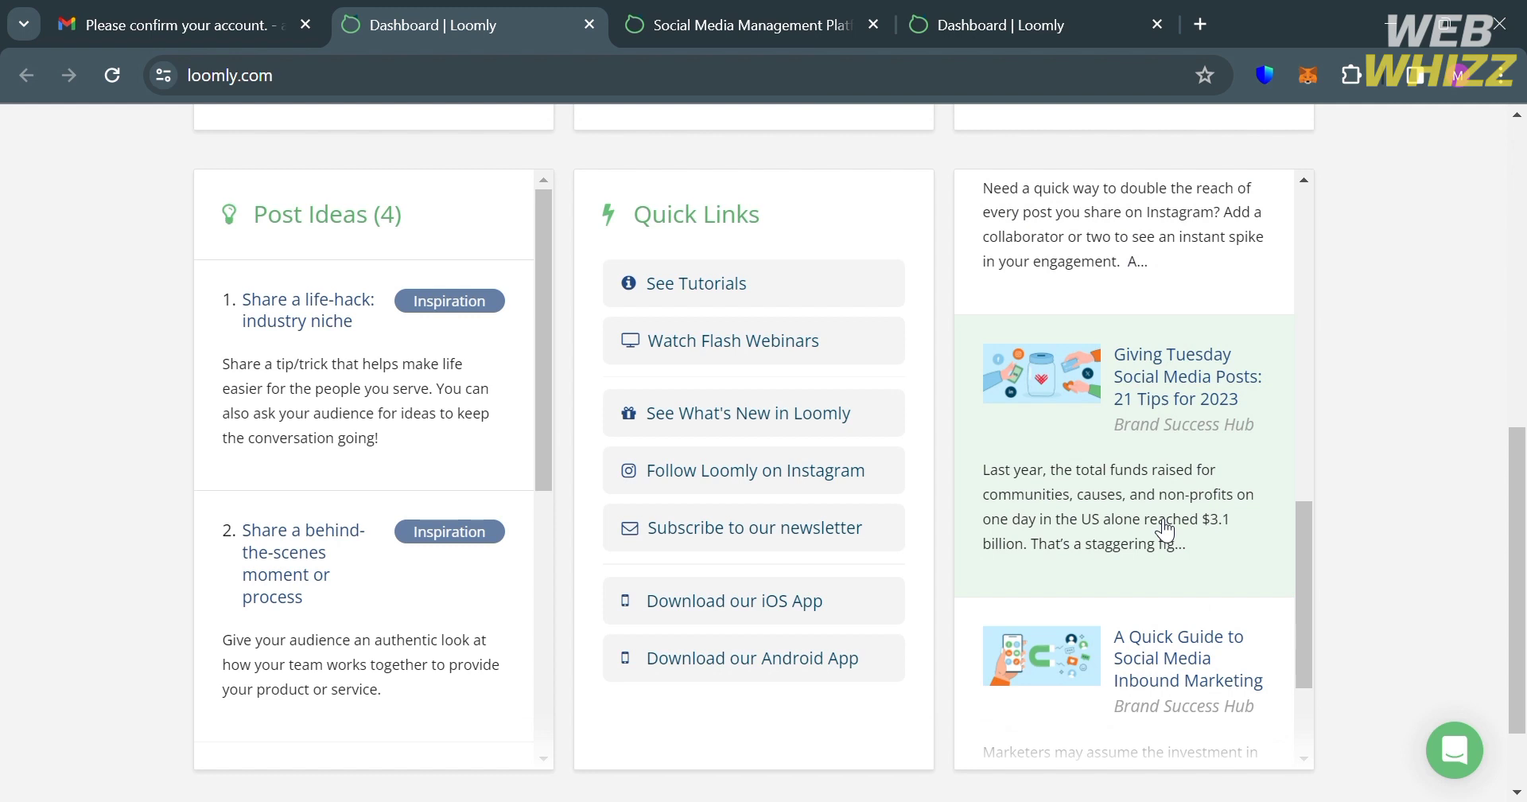
scroll(1524, 549, "up", 8)
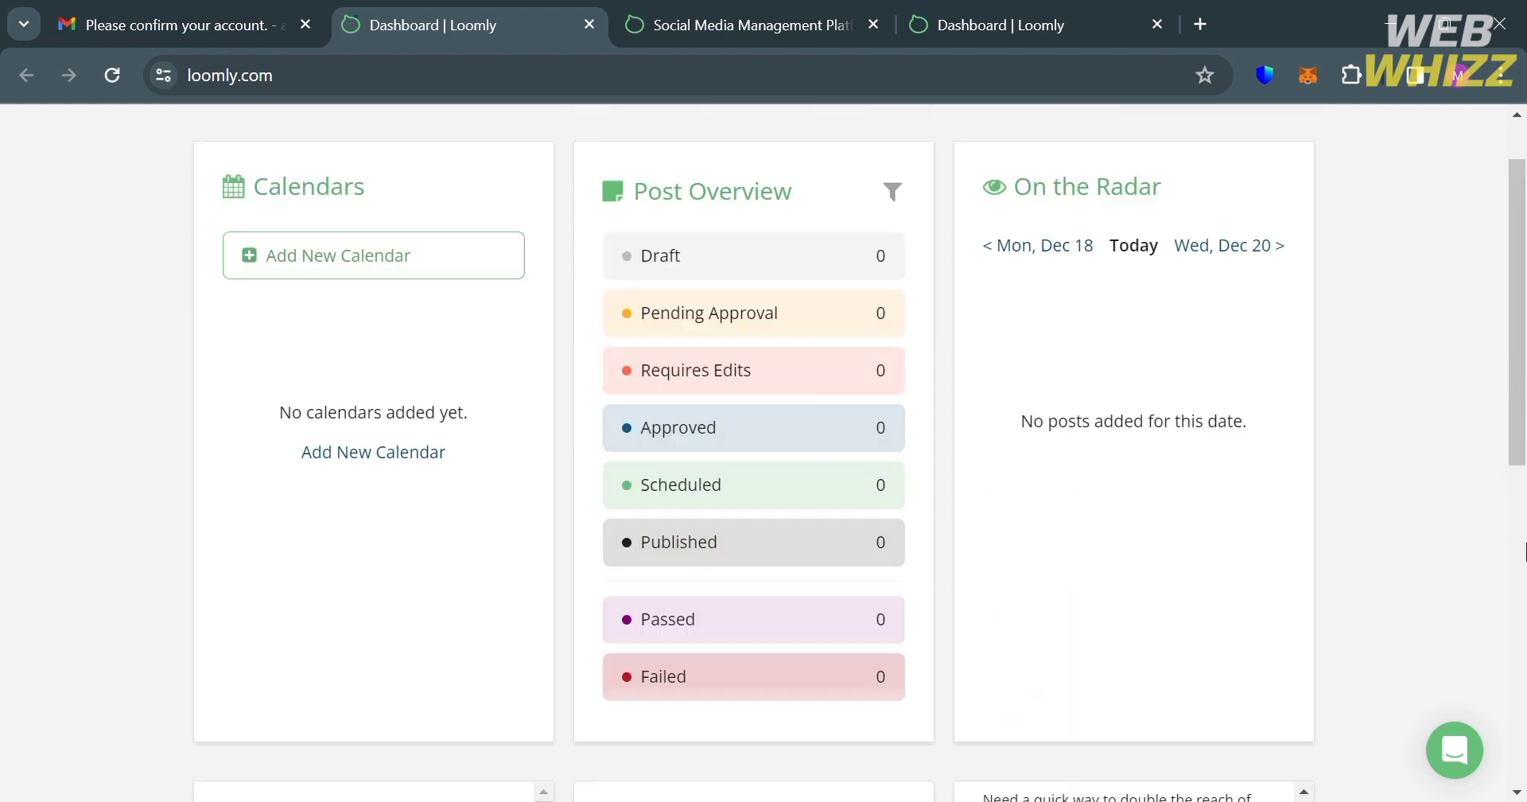
scroll(1419, 539, "up", 1)
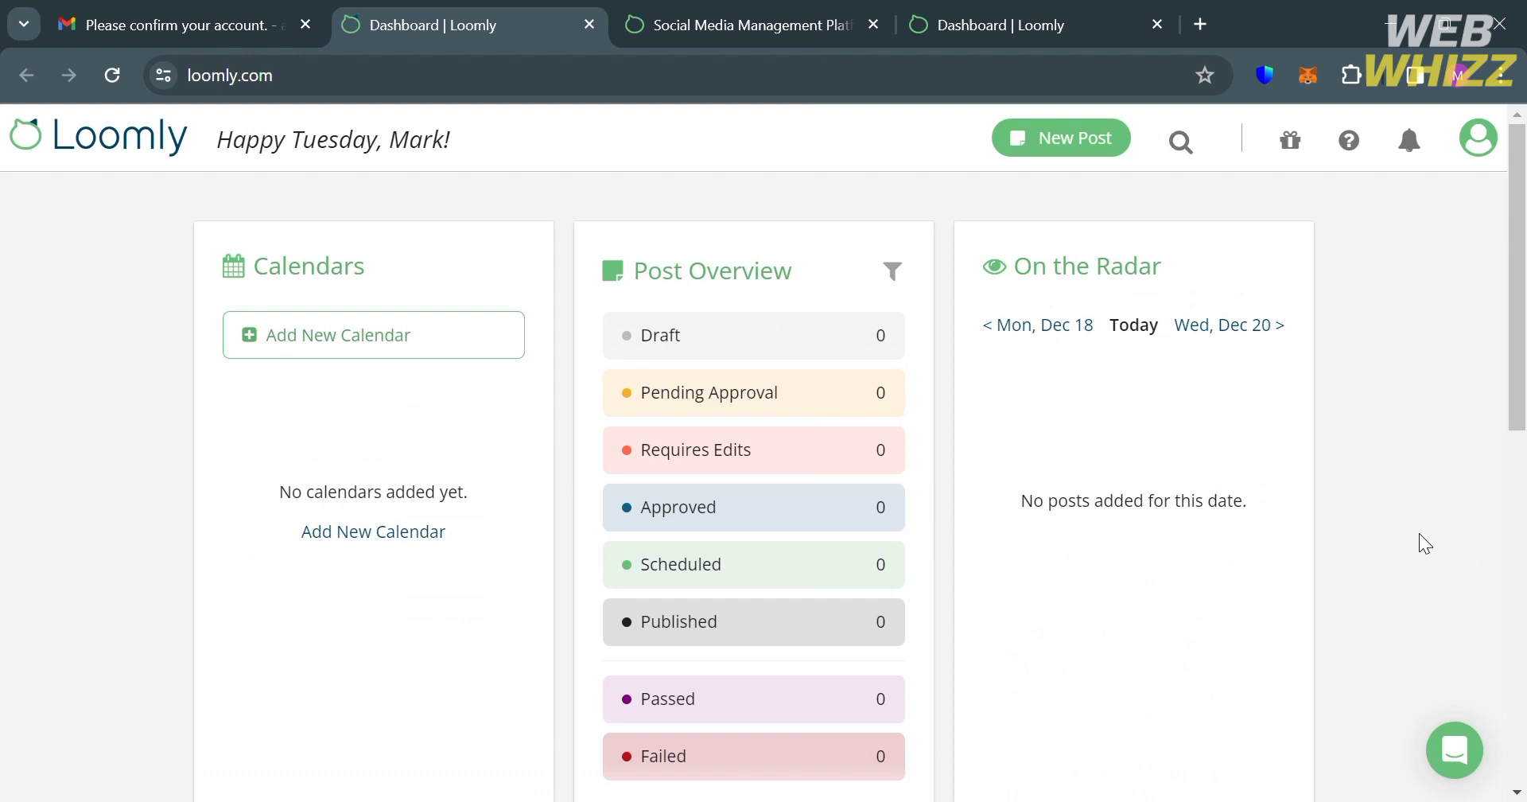
left_click(1094, 146)
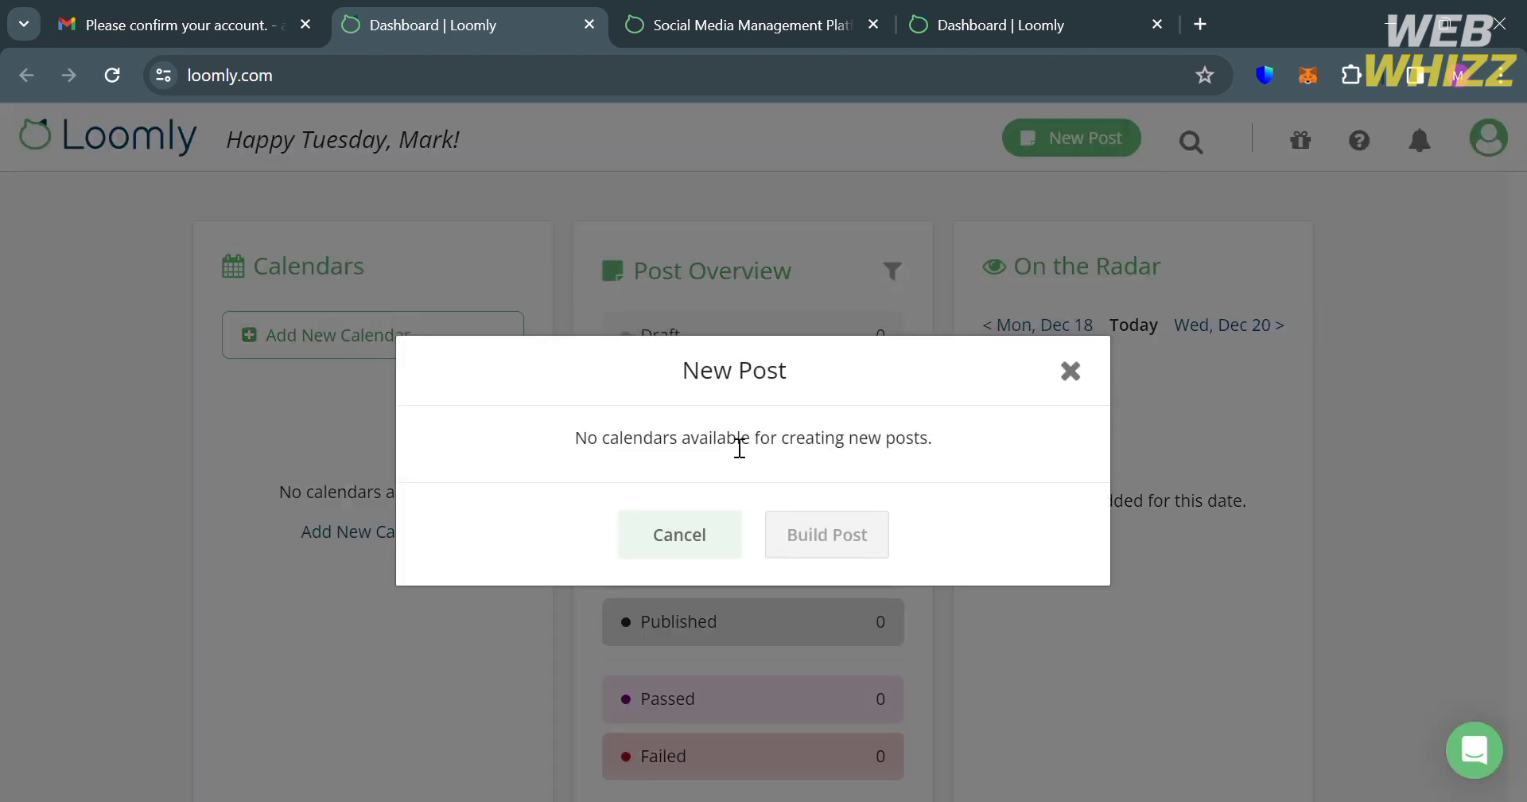
left_click(1070, 371)
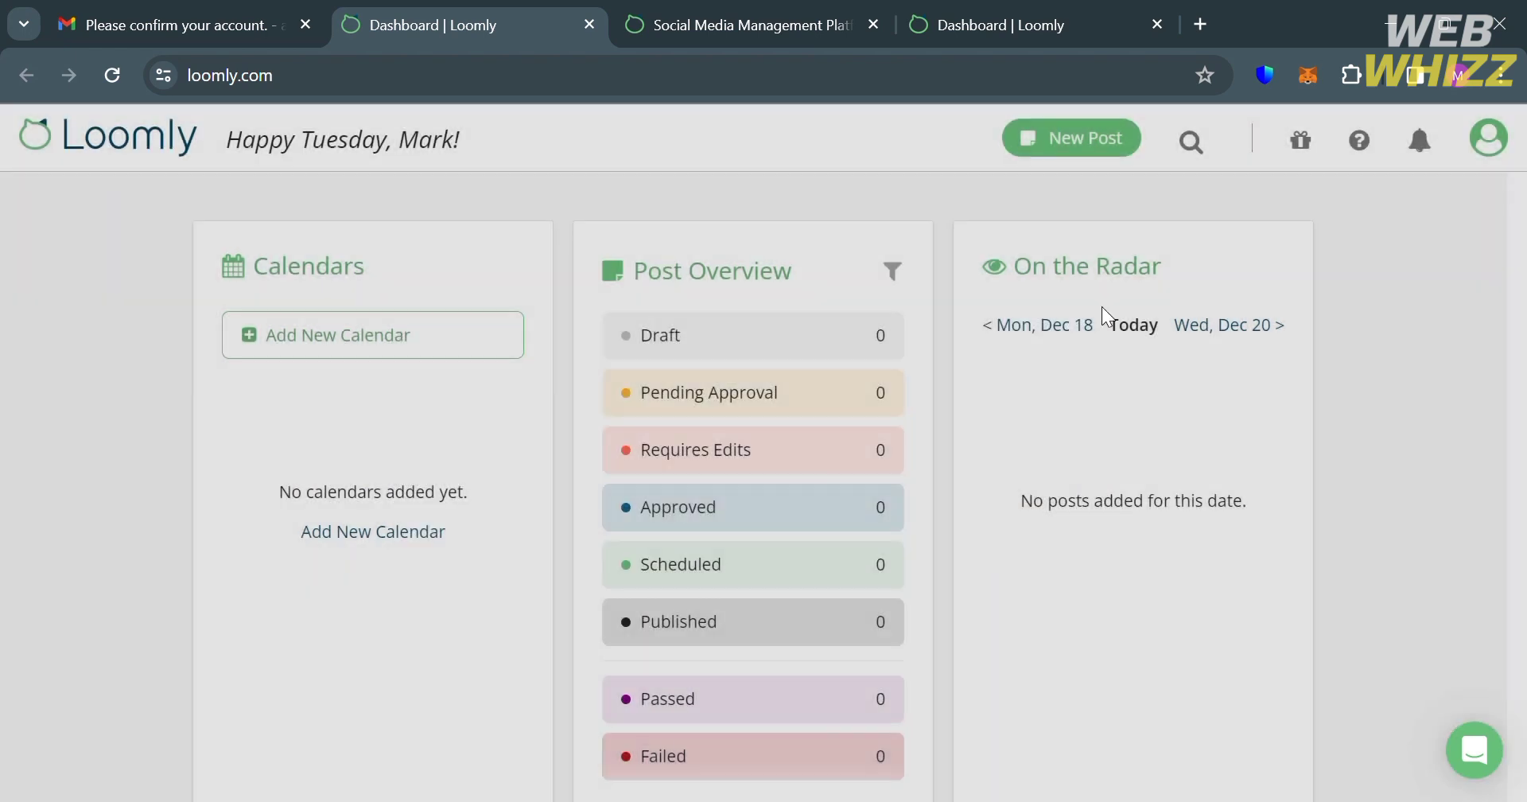
left_click(1189, 140)
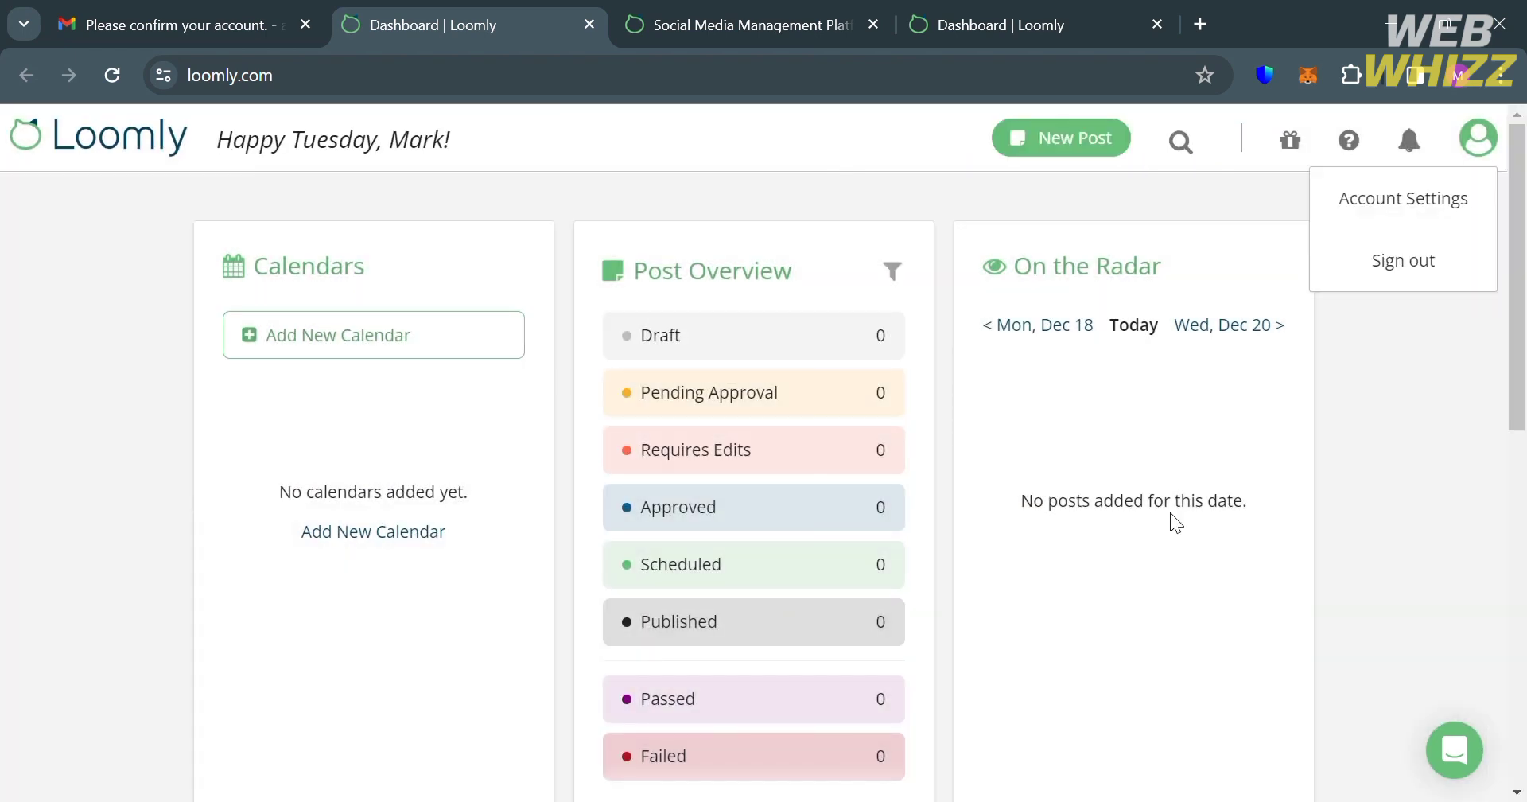
left_click(459, 641)
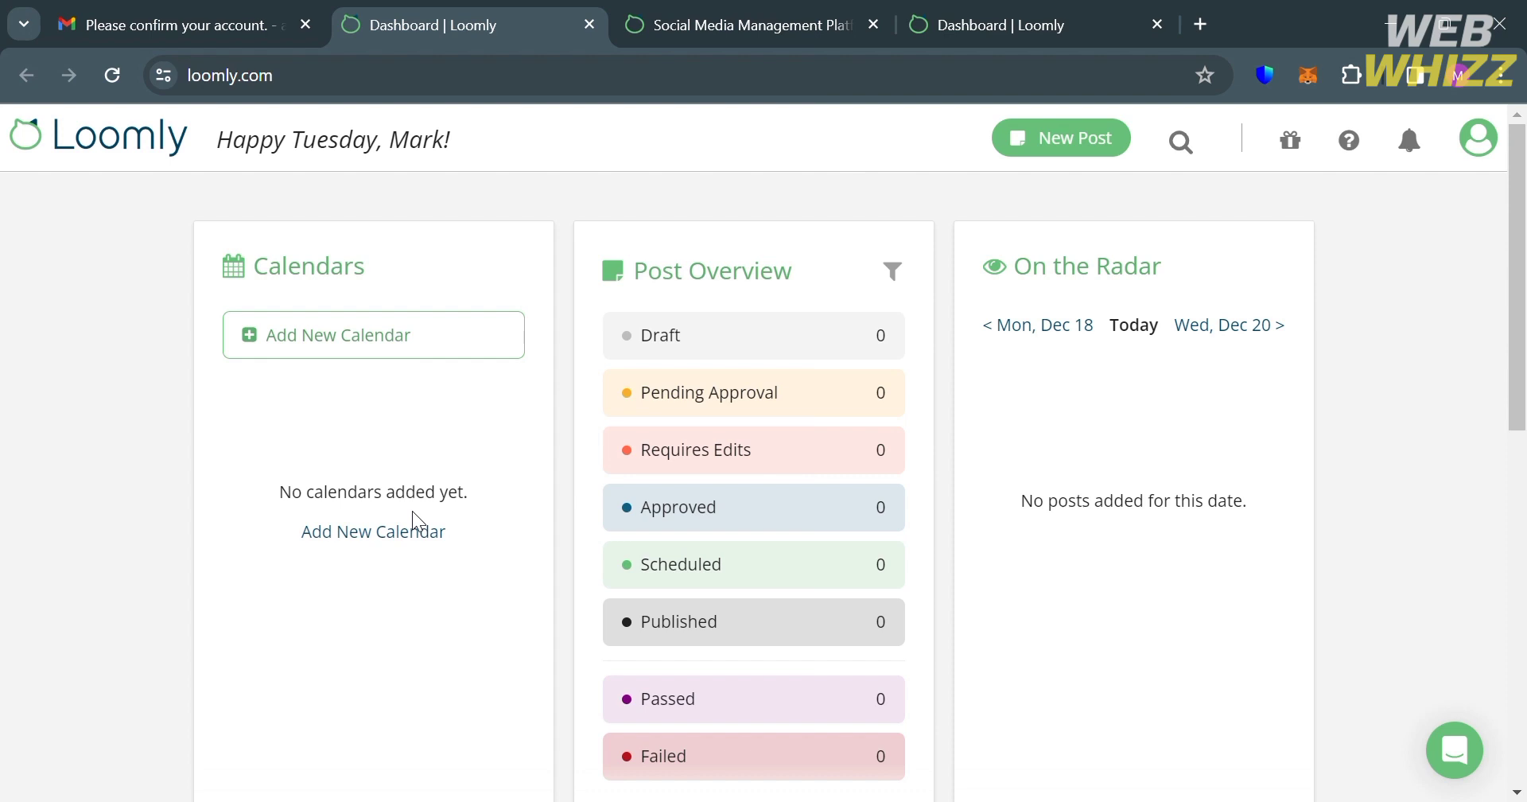
Create the calendar 'My Calendar' with Games as its industry, and continue the wizard
left_click(383, 334)
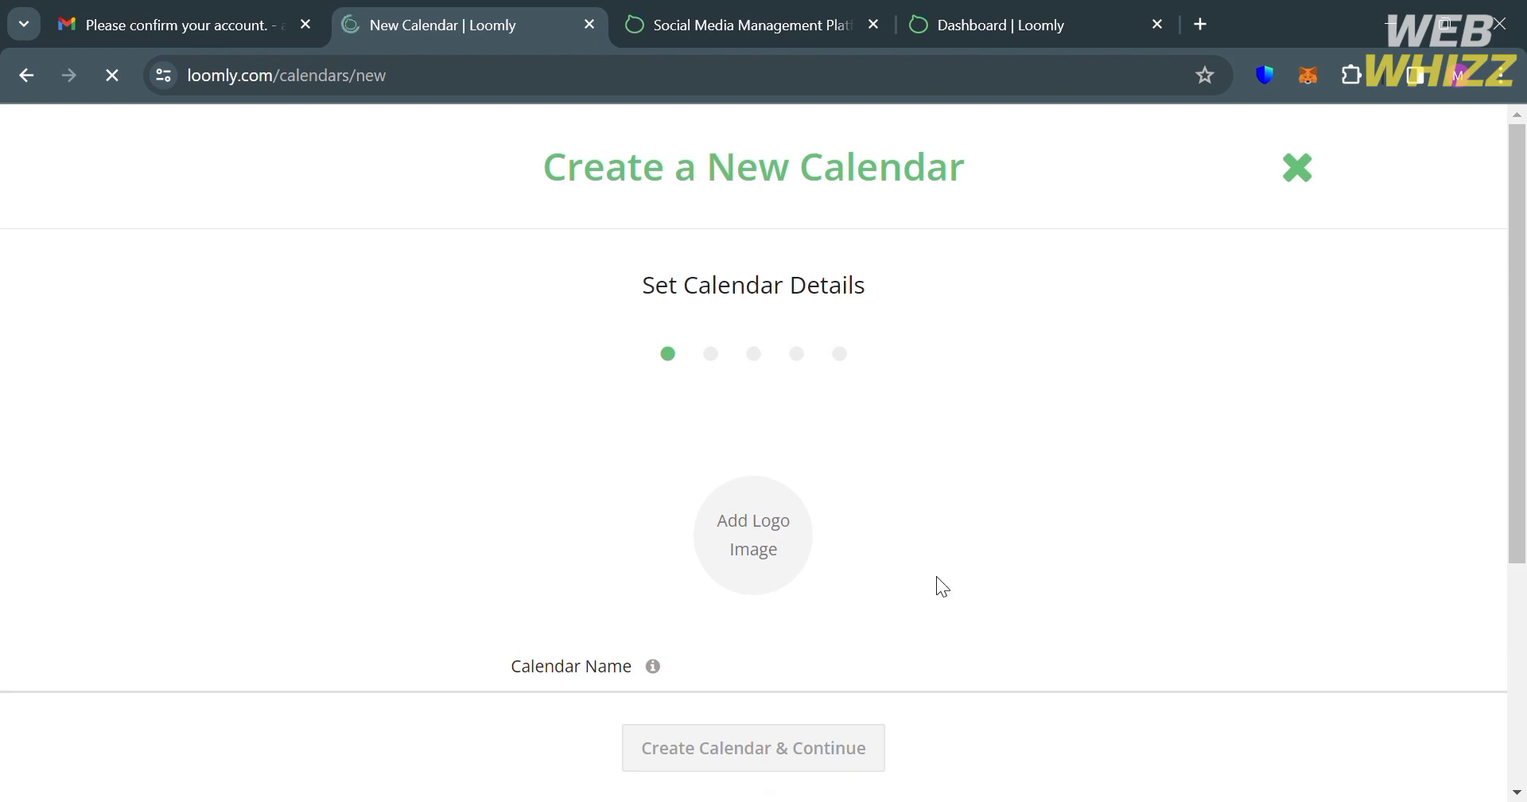
scroll(937, 577, "down", 3)
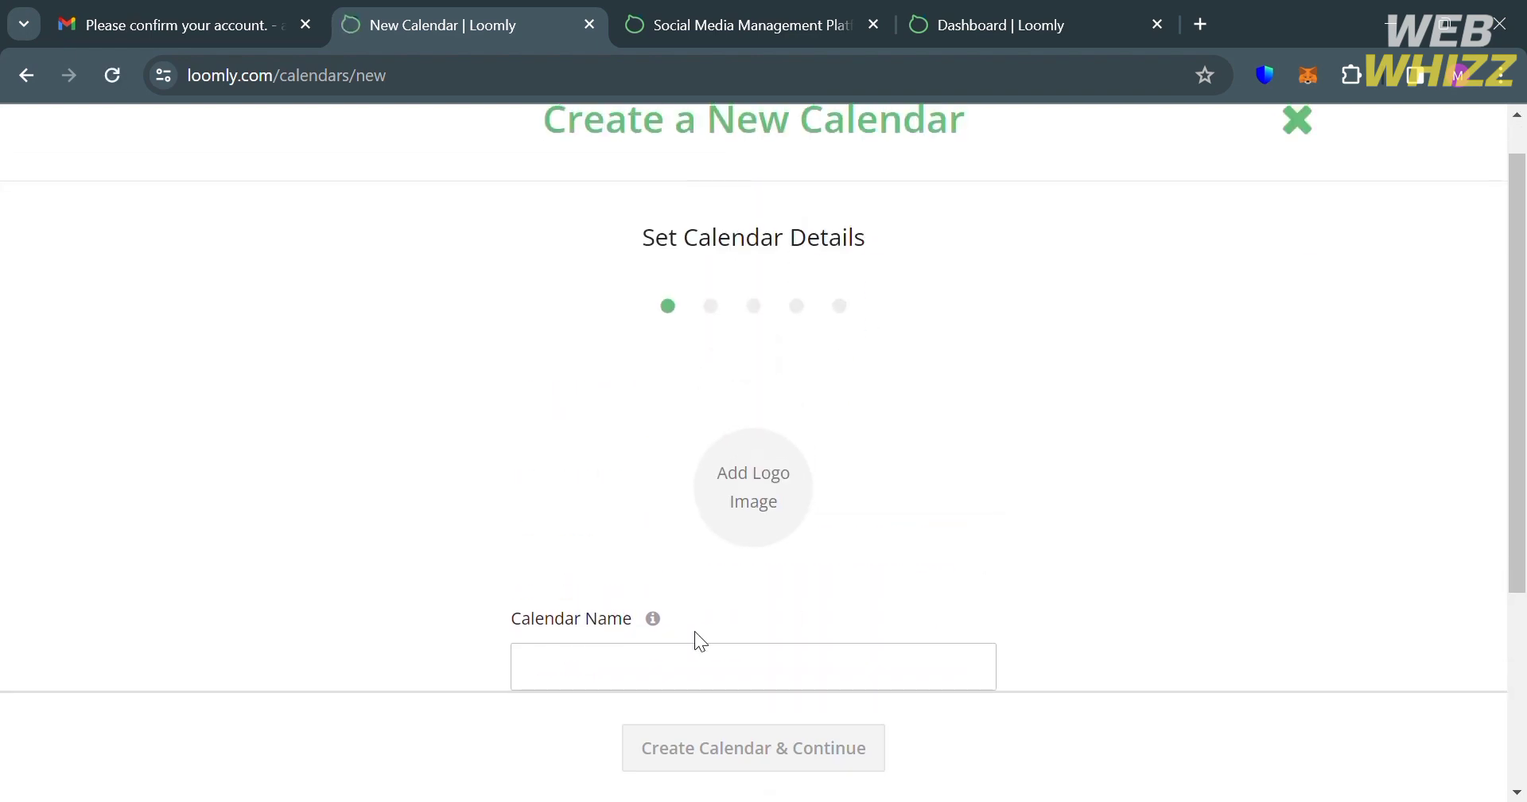
scroll(694, 632, "down", 3)
scroll(774, 439, "up", 3)
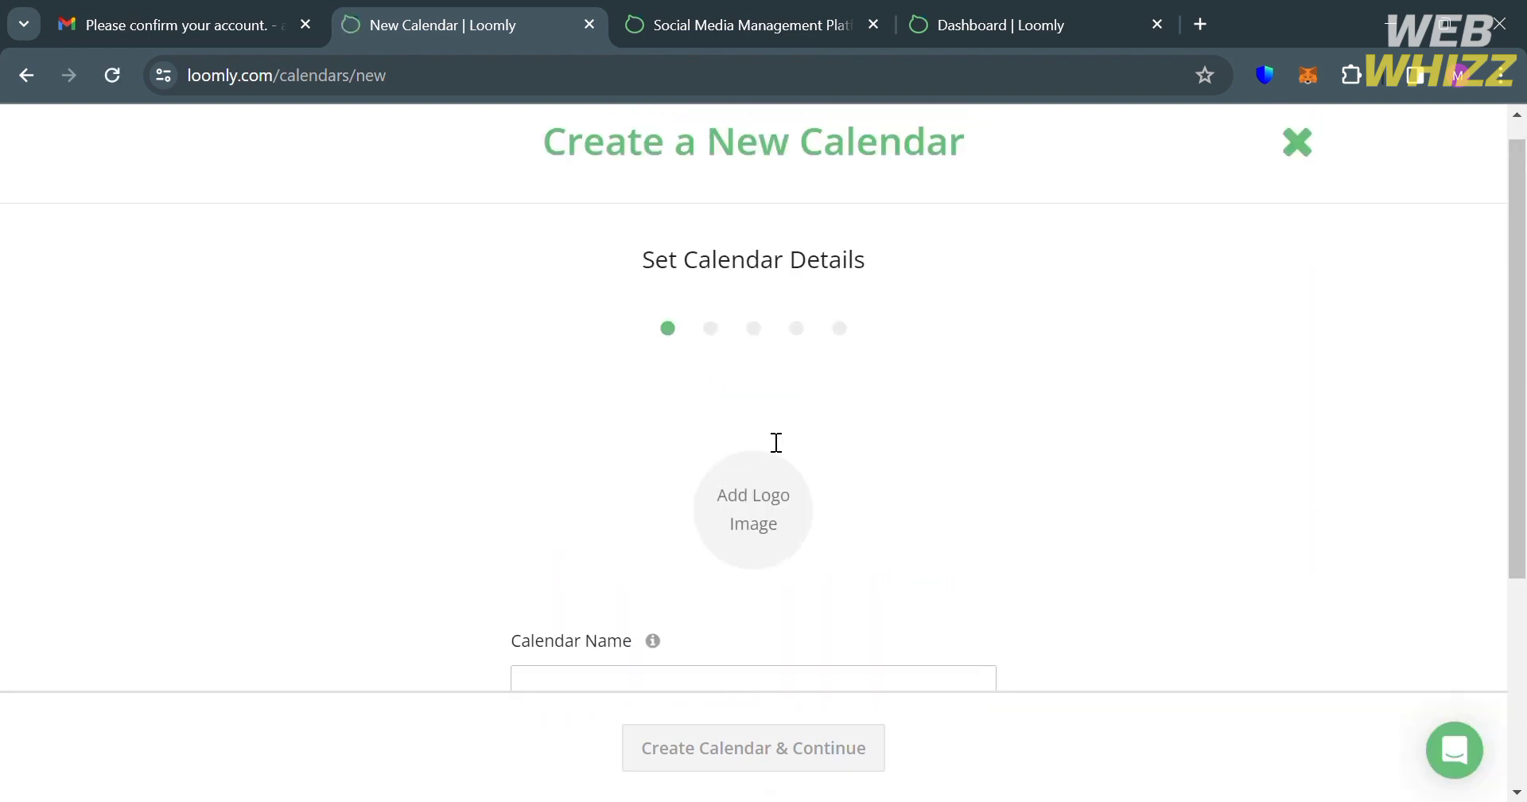
scroll(776, 443, "down", 3)
left_click(777, 443)
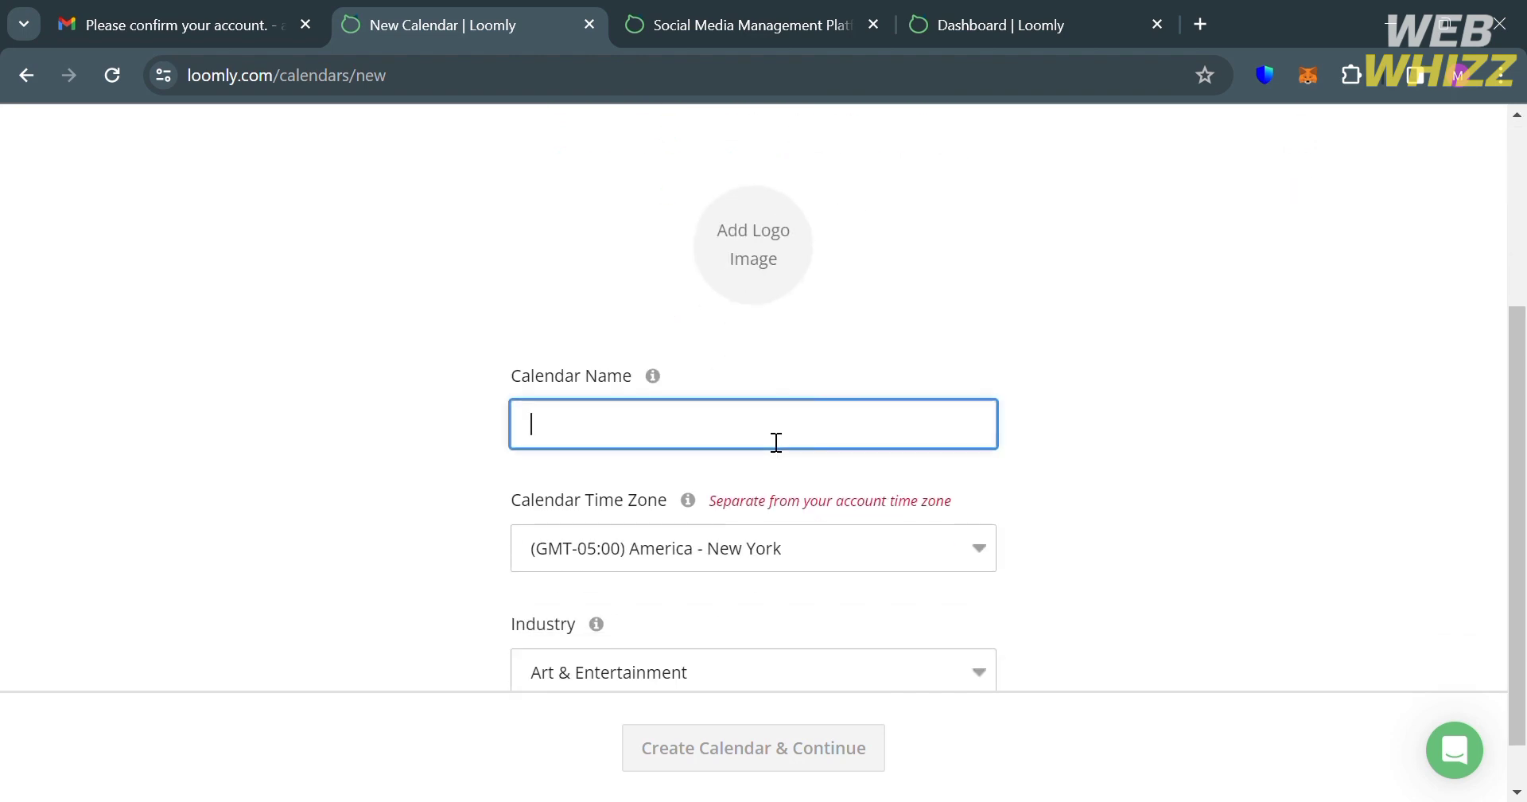
type("Gi")
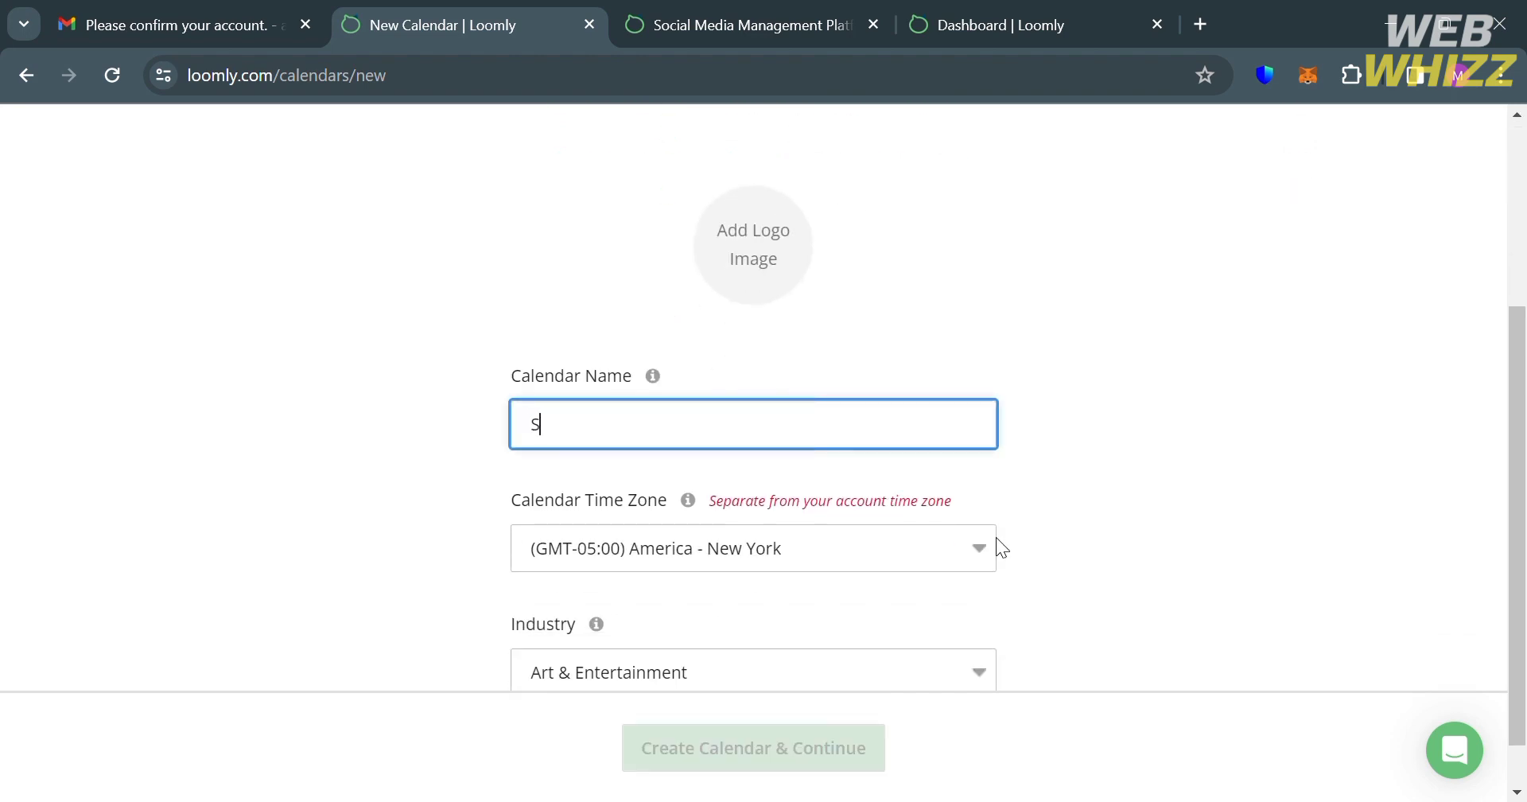
key("BackSpace")
key("BackSpace")
left_click(865, 638)
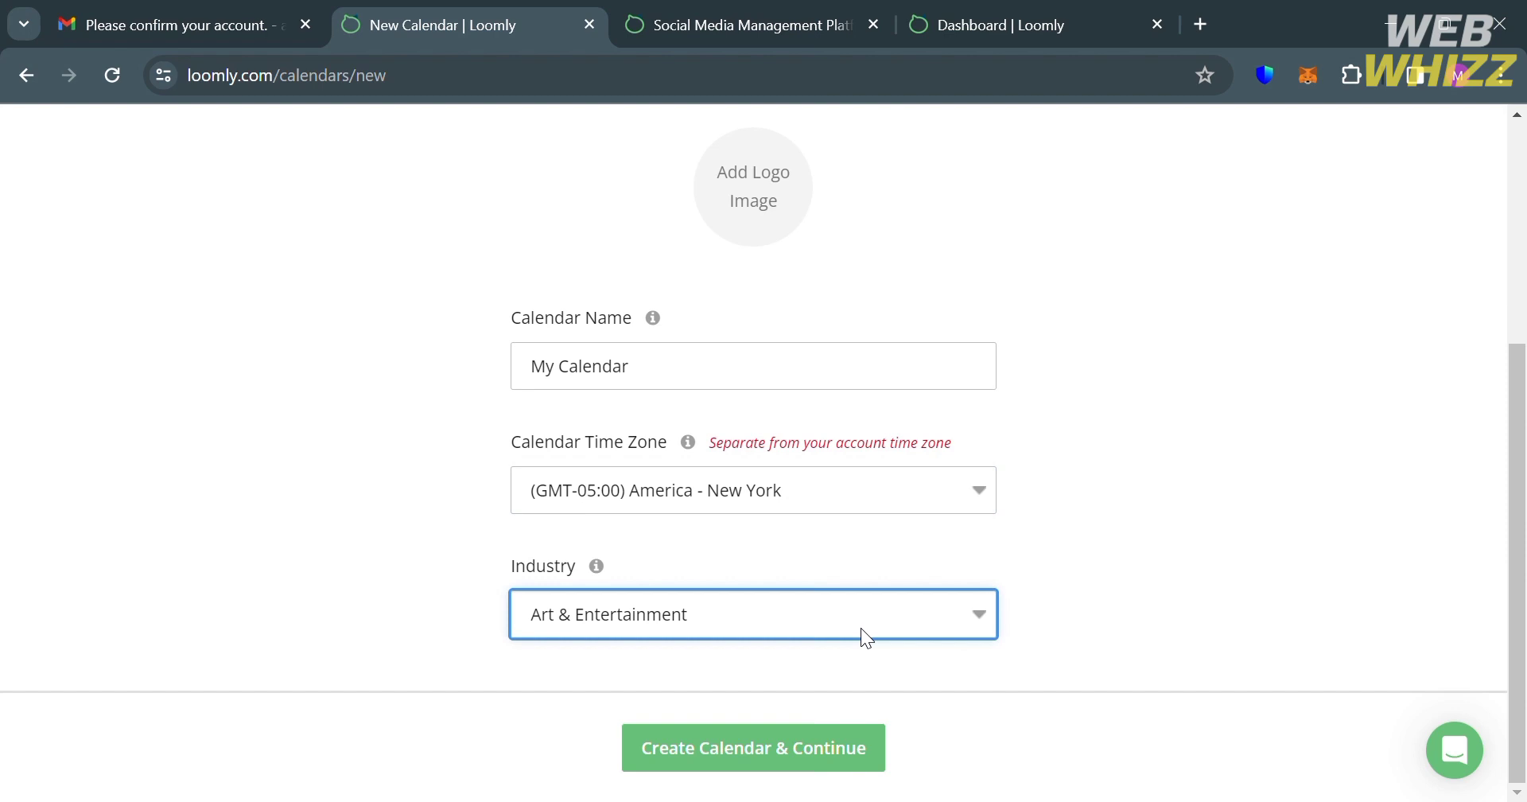
left_click(811, 236)
left_click(777, 747)
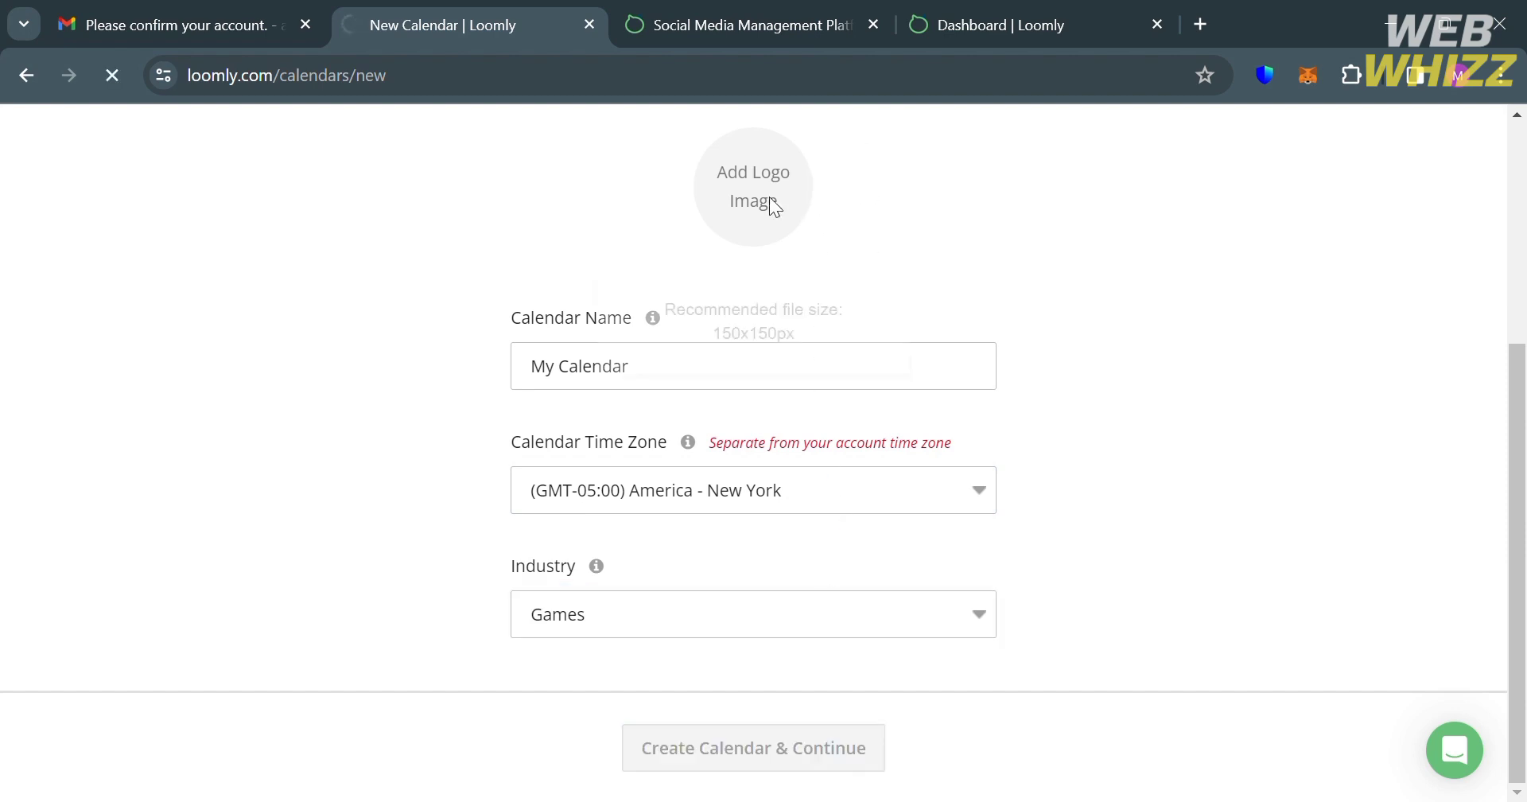
scroll(750, 217, "up", 5)
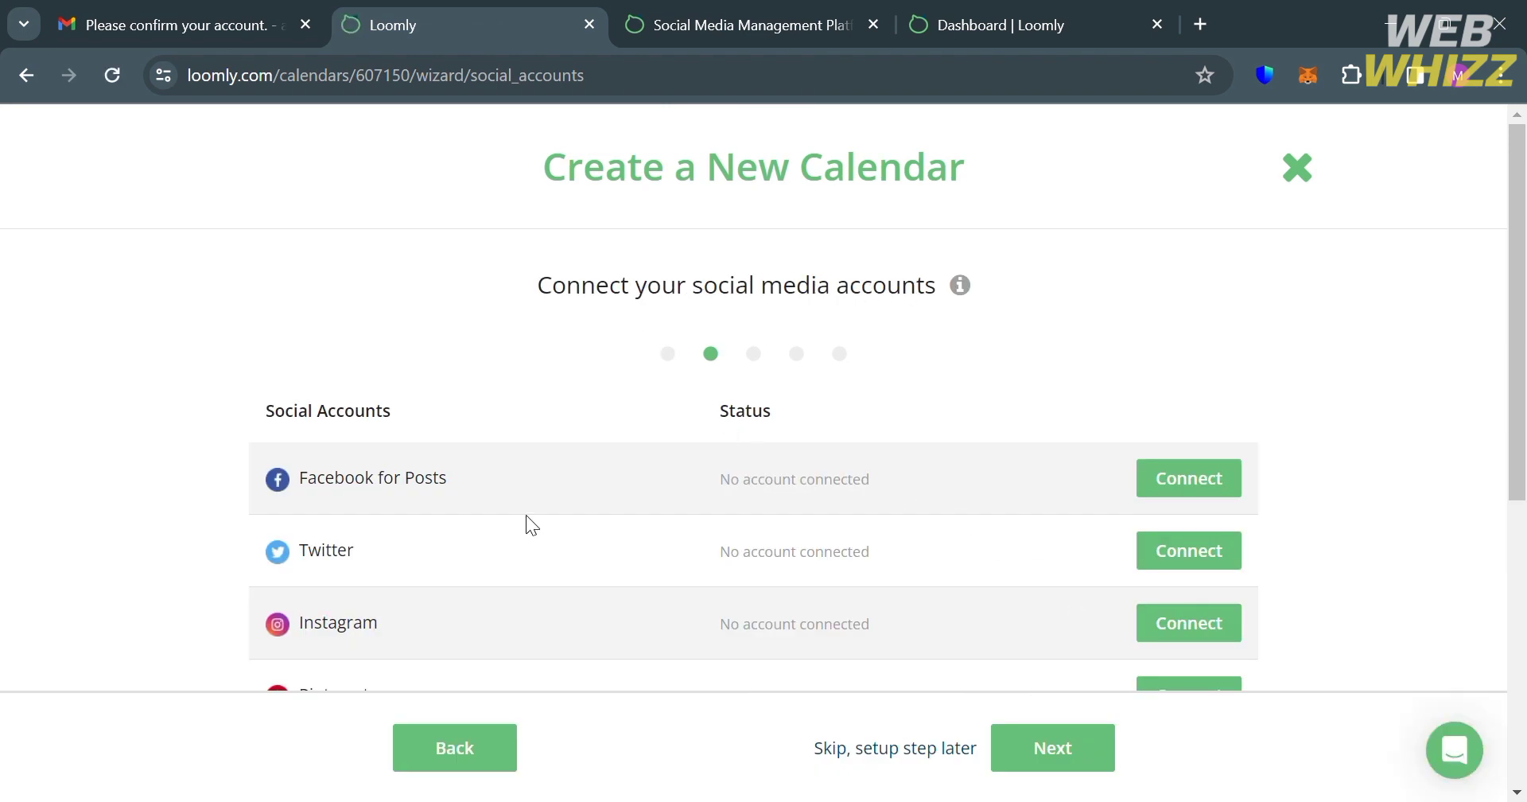
scroll(1075, 457, "down", 1)
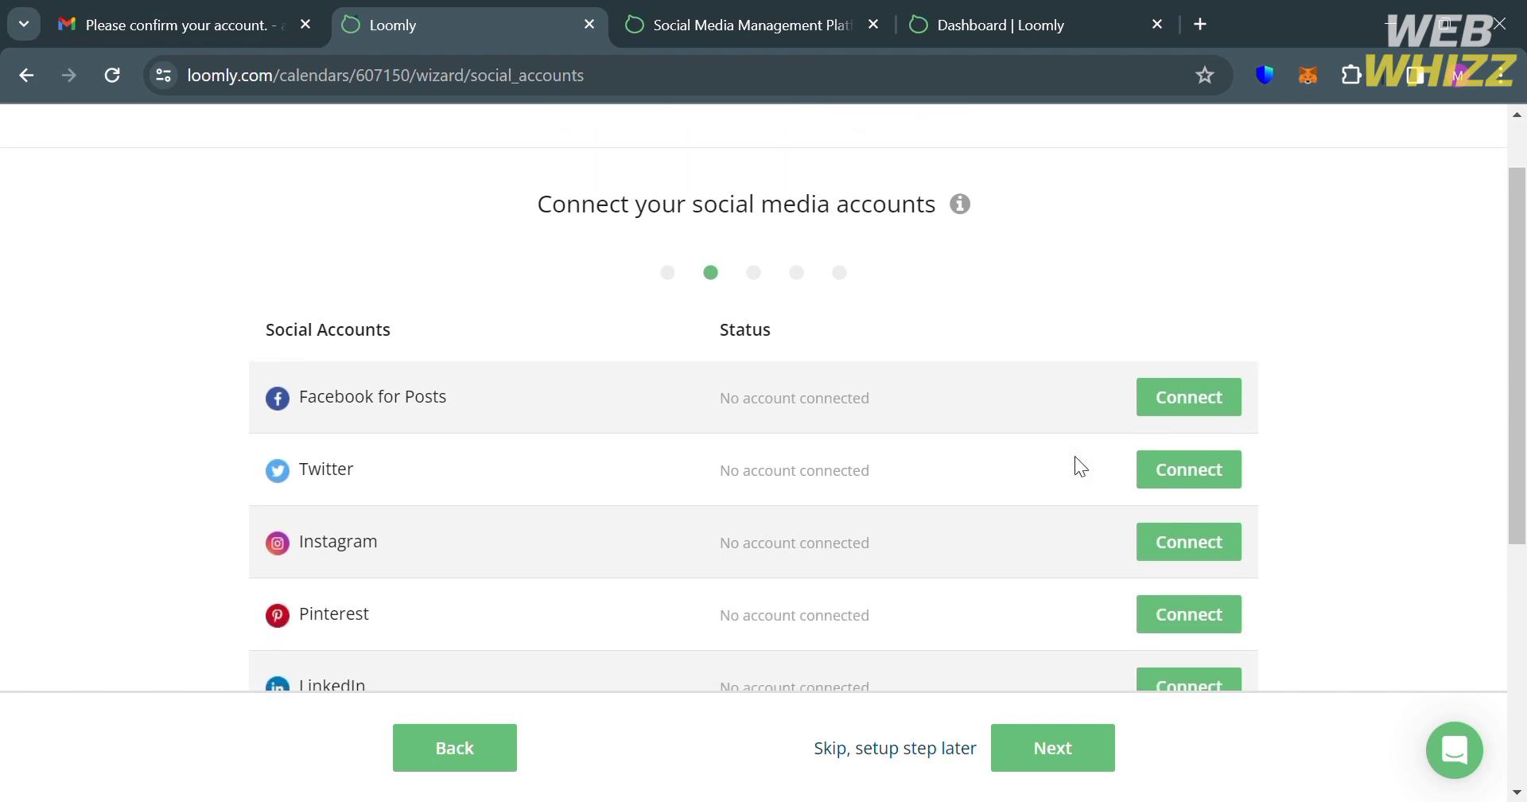
scroll(1075, 456, "down", 1)
scroll(1077, 325, "down", 1)
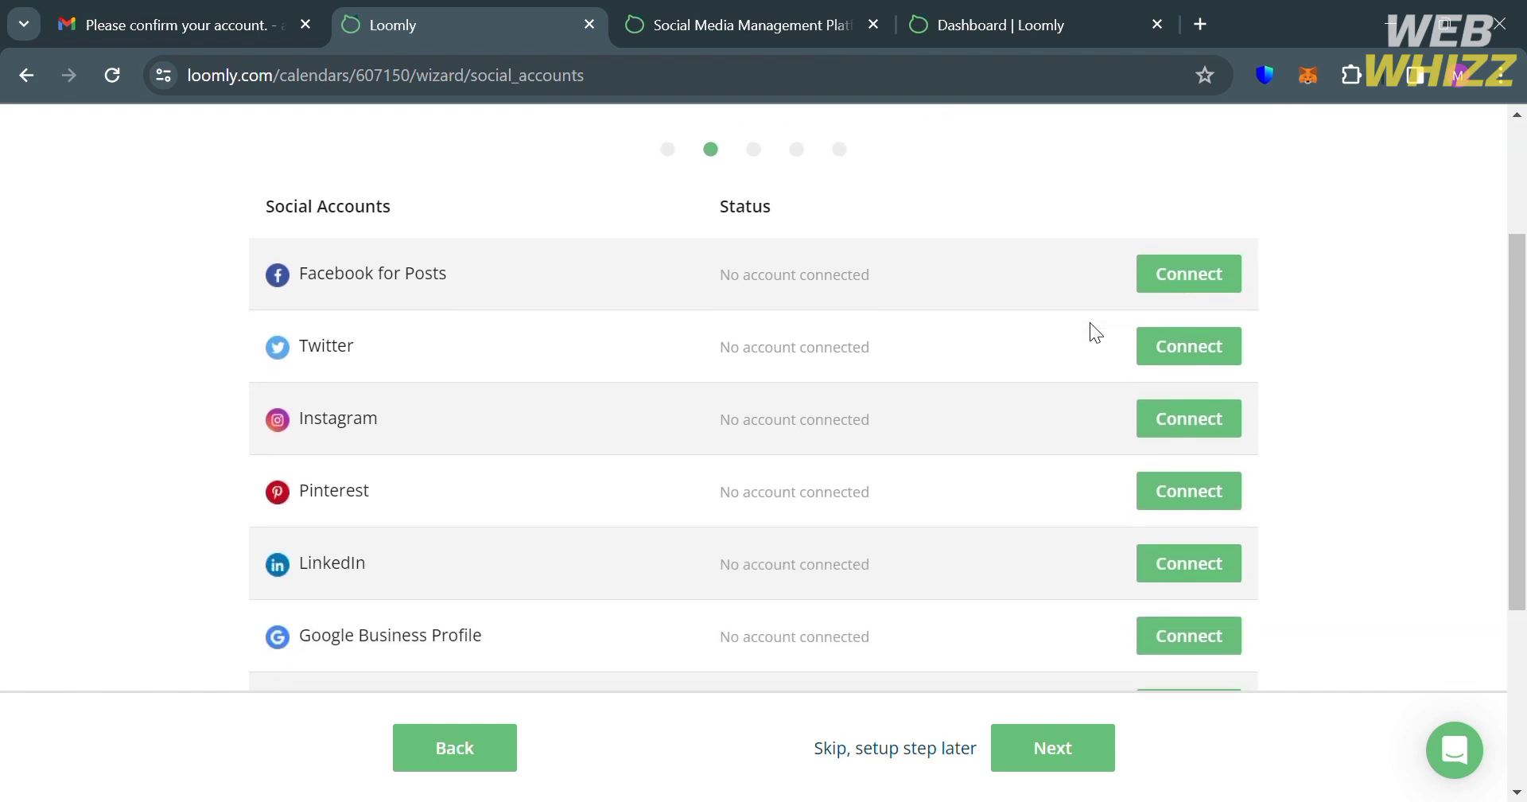
scroll(1090, 322, "down", 1)
scroll(1090, 322, "up", 3)
scroll(1090, 322, "down", 4)
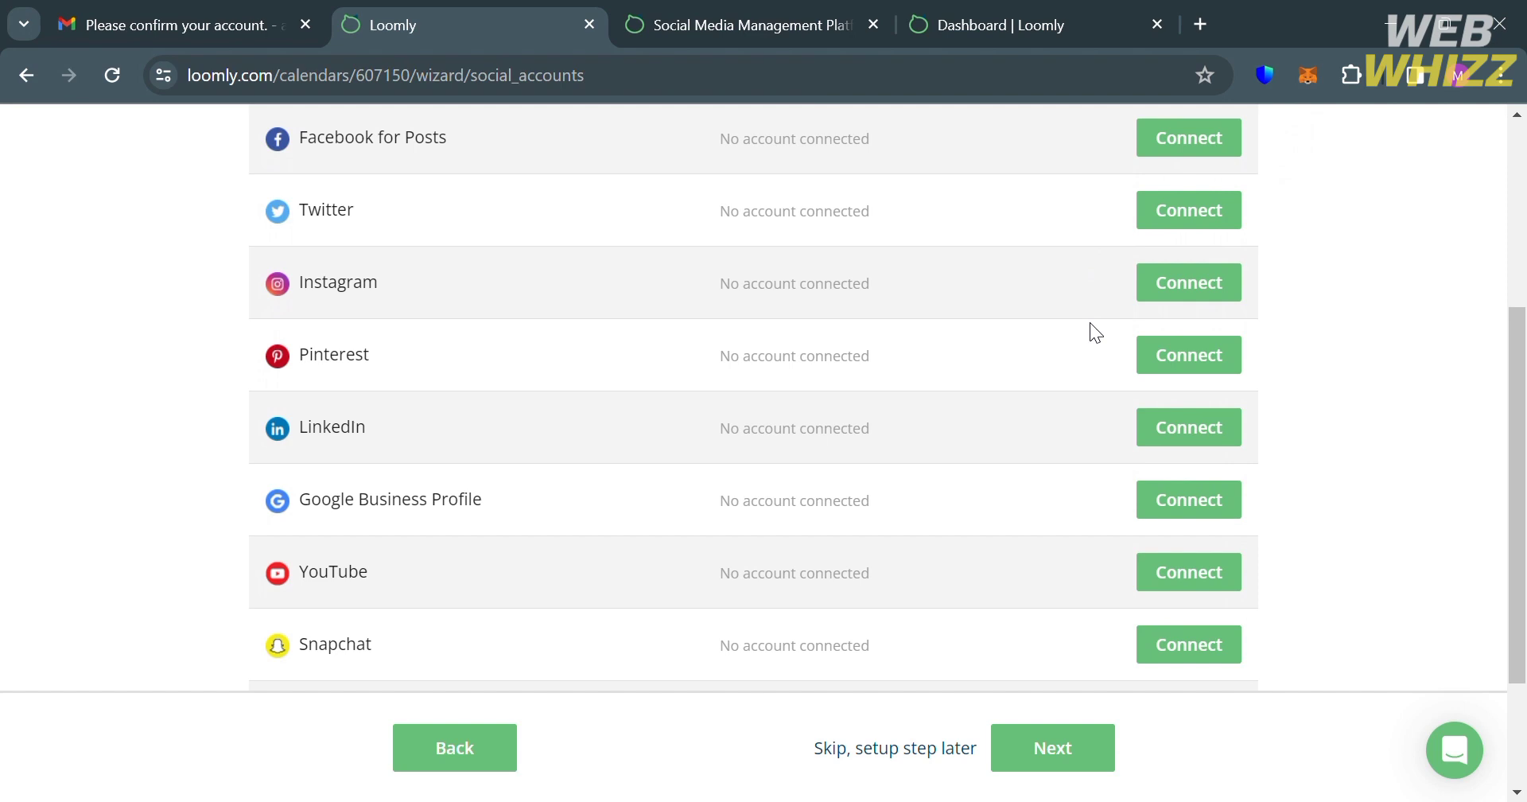
scroll(1090, 322, "down", 1)
scroll(1090, 323, "up", 3)
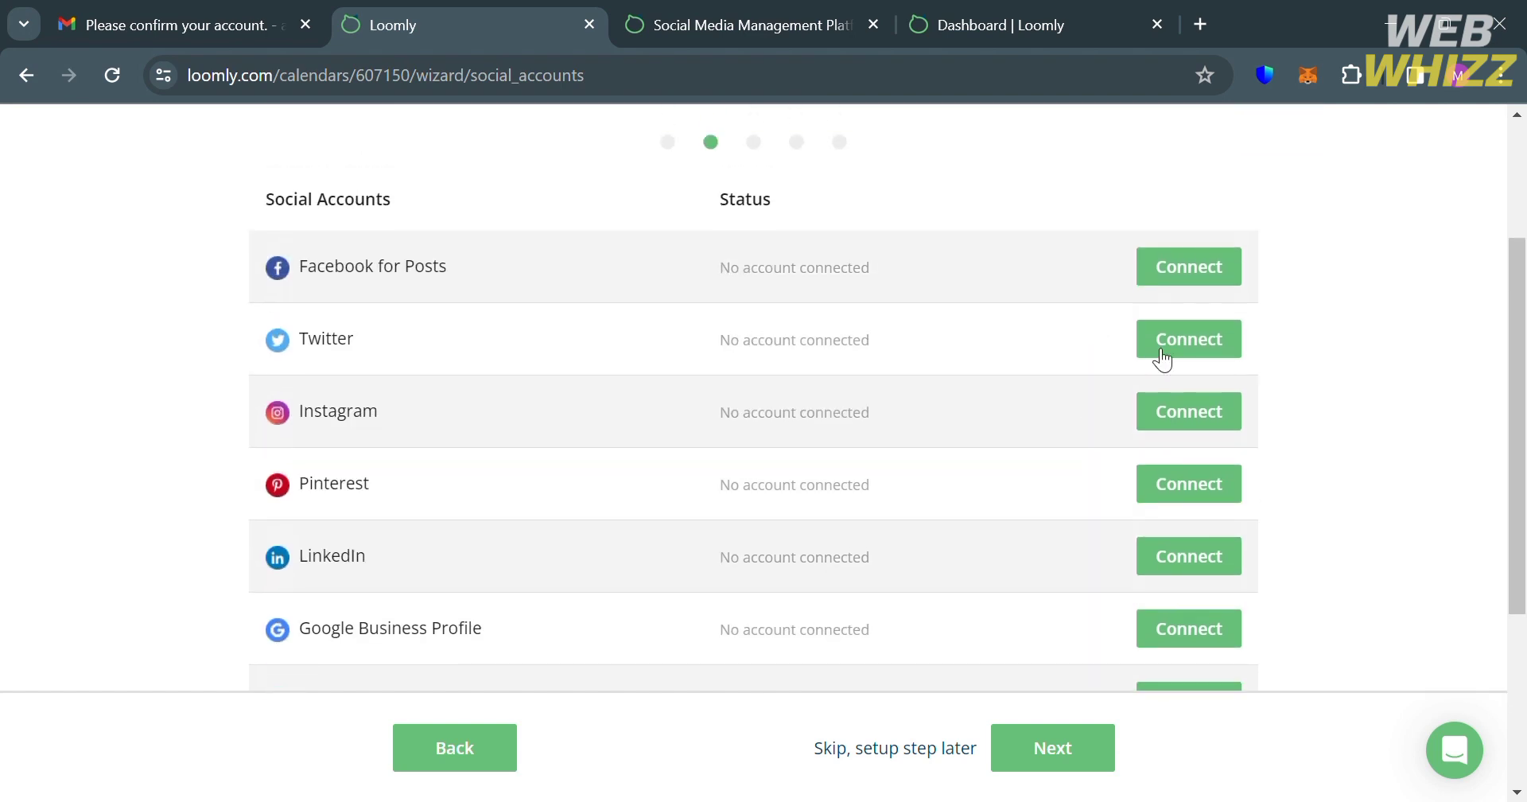
left_click(1217, 269)
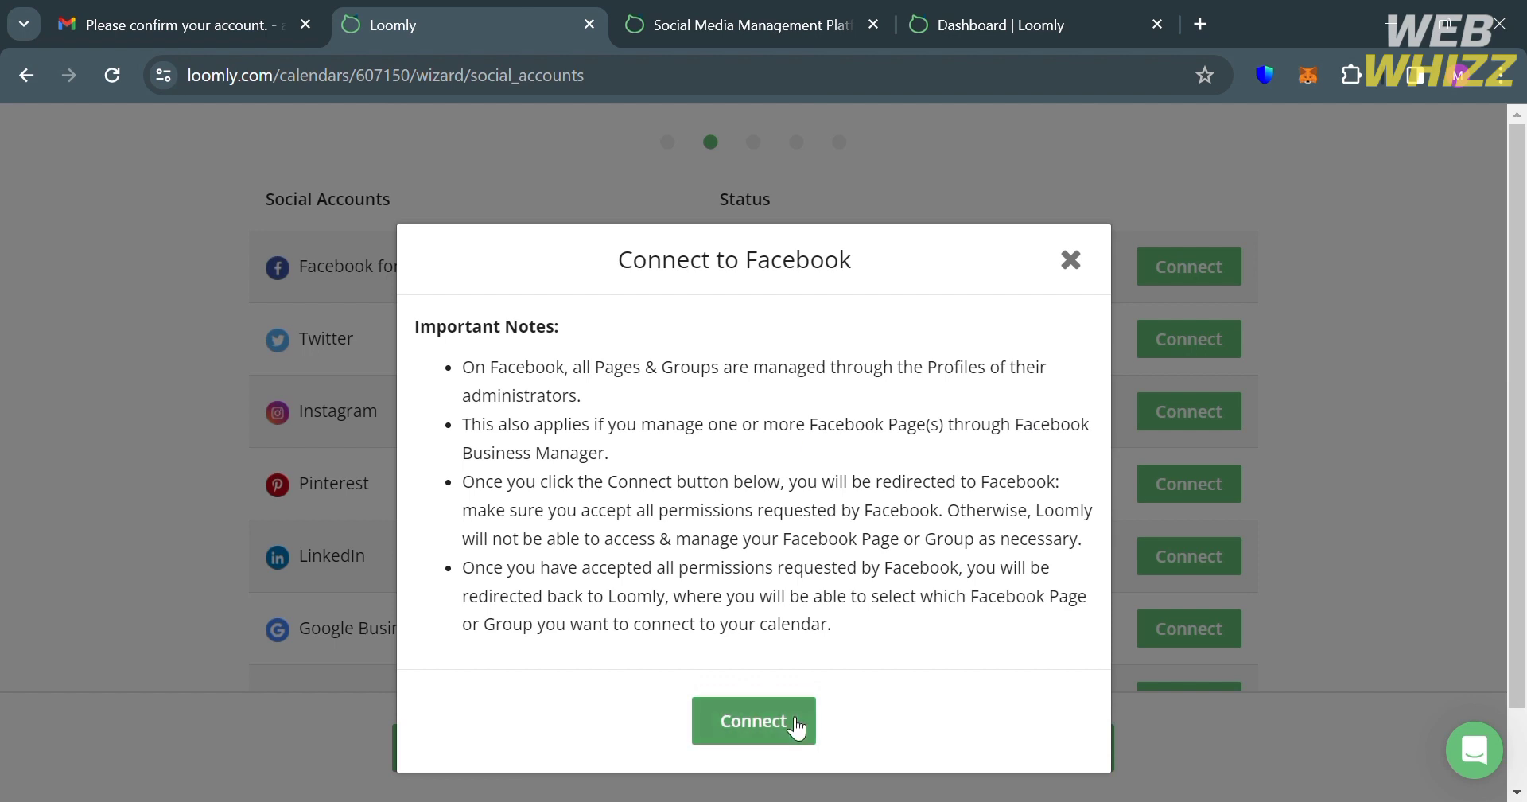
left_click(796, 727)
key("alt+Left")
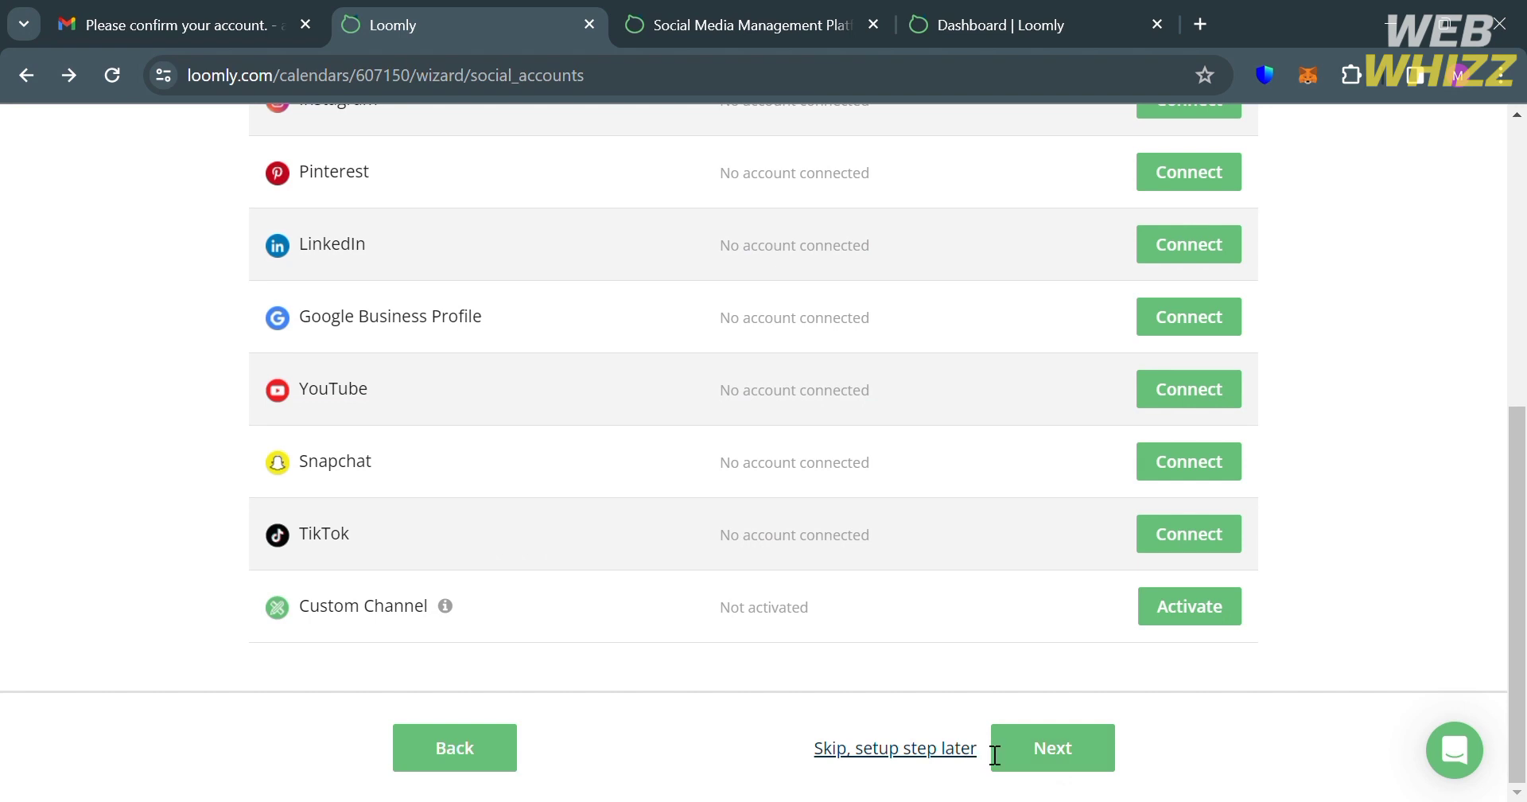
Review the Original, Lite and Zero workflows and keep Original as the calendar workflow
left_click(1085, 755)
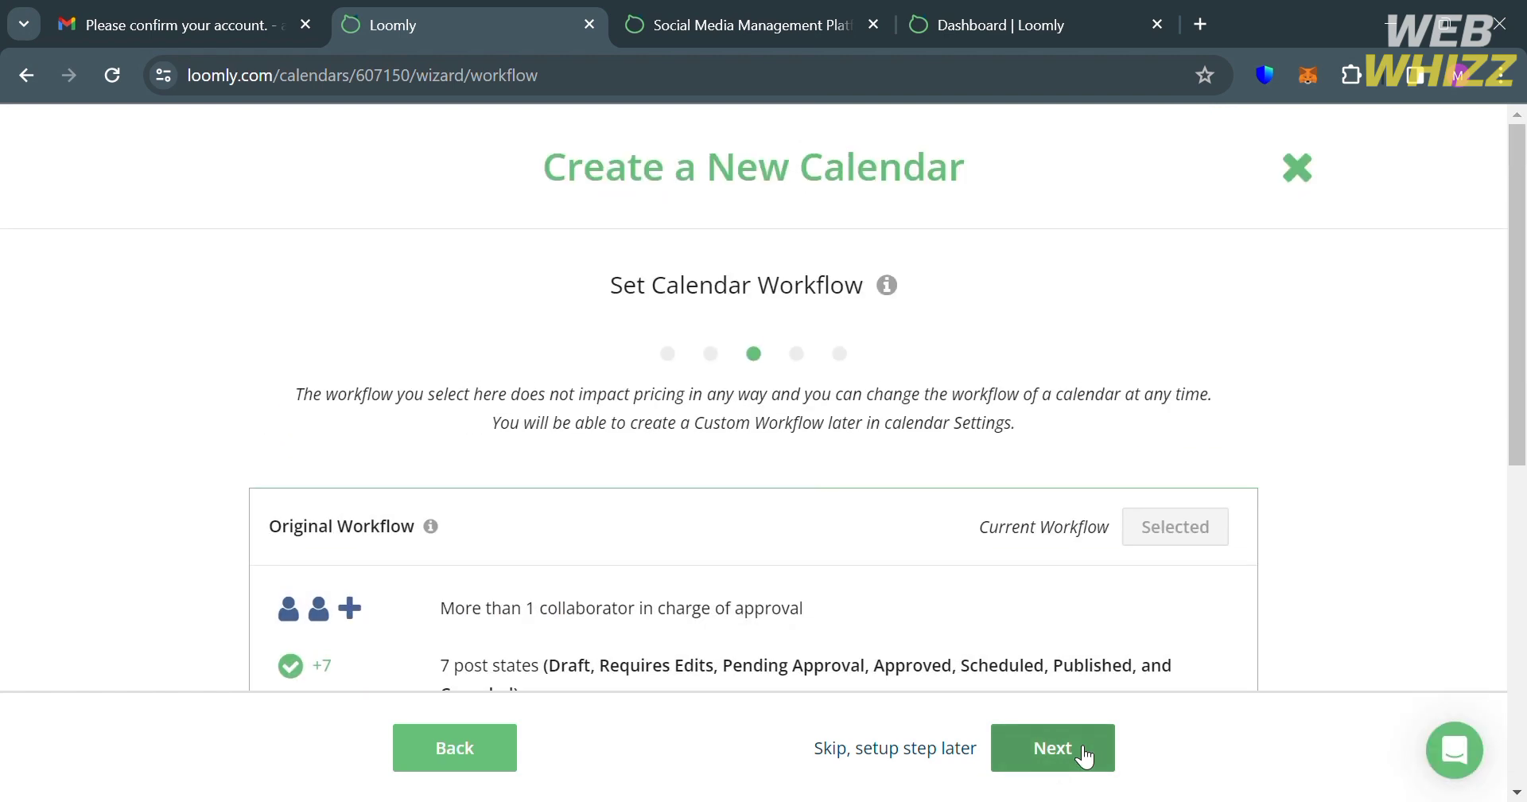
scroll(886, 476, "down", 5)
scroll(886, 476, "up", 4)
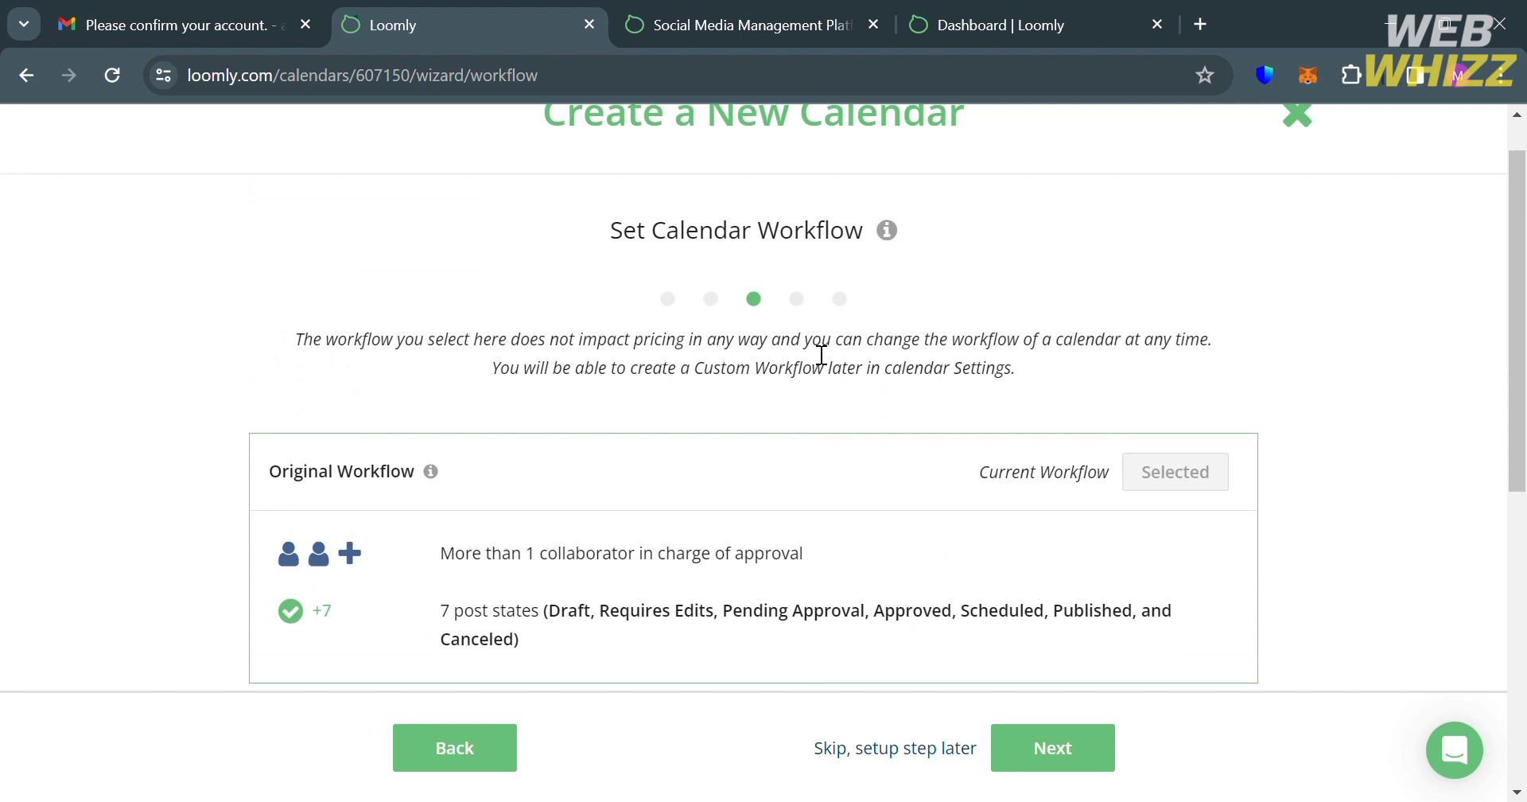
scroll(1067, 358, "down", 3)
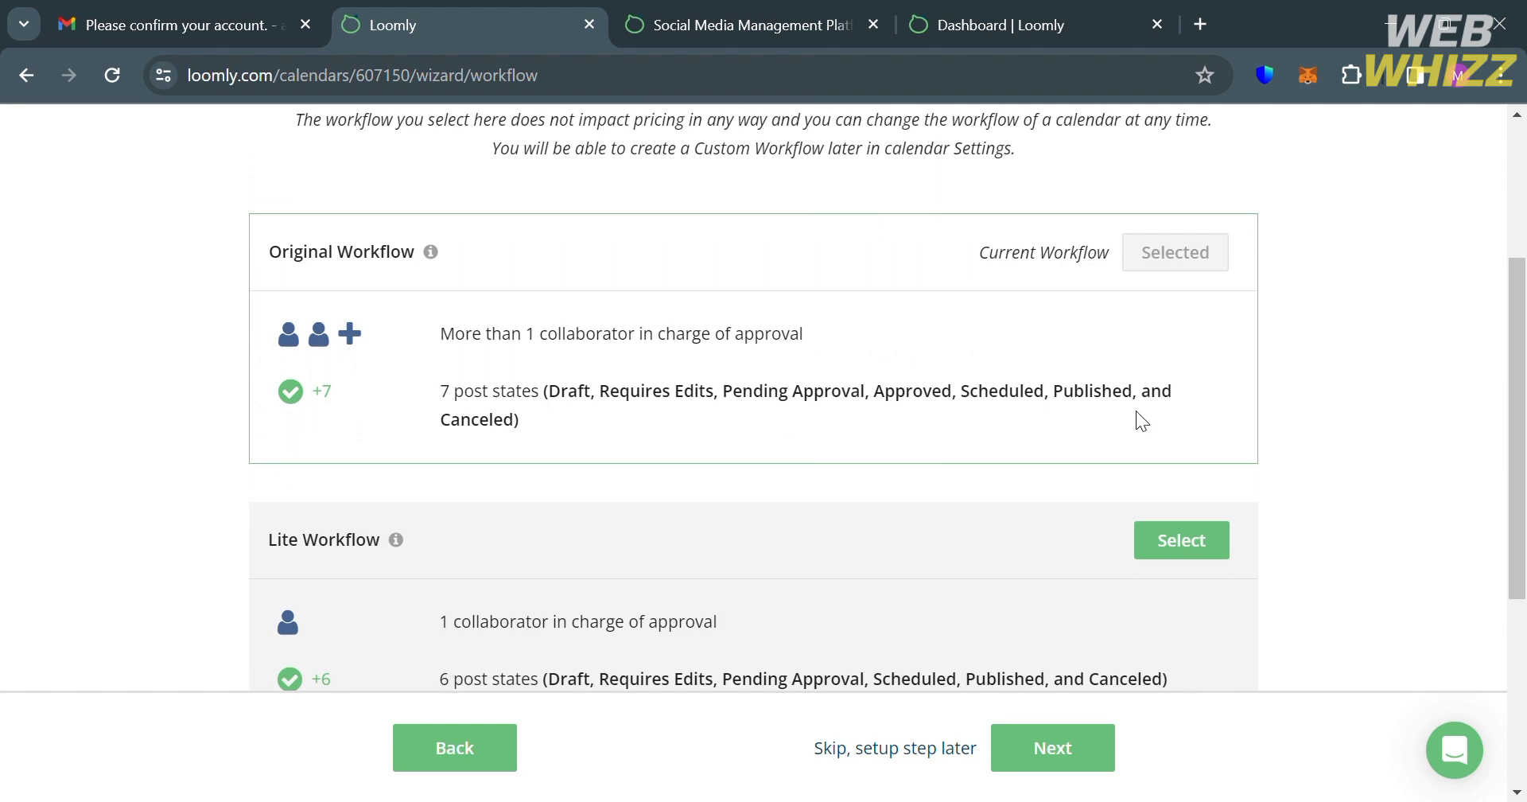
scroll(1137, 412, "down", 2)
scroll(1135, 412, "down", 1)
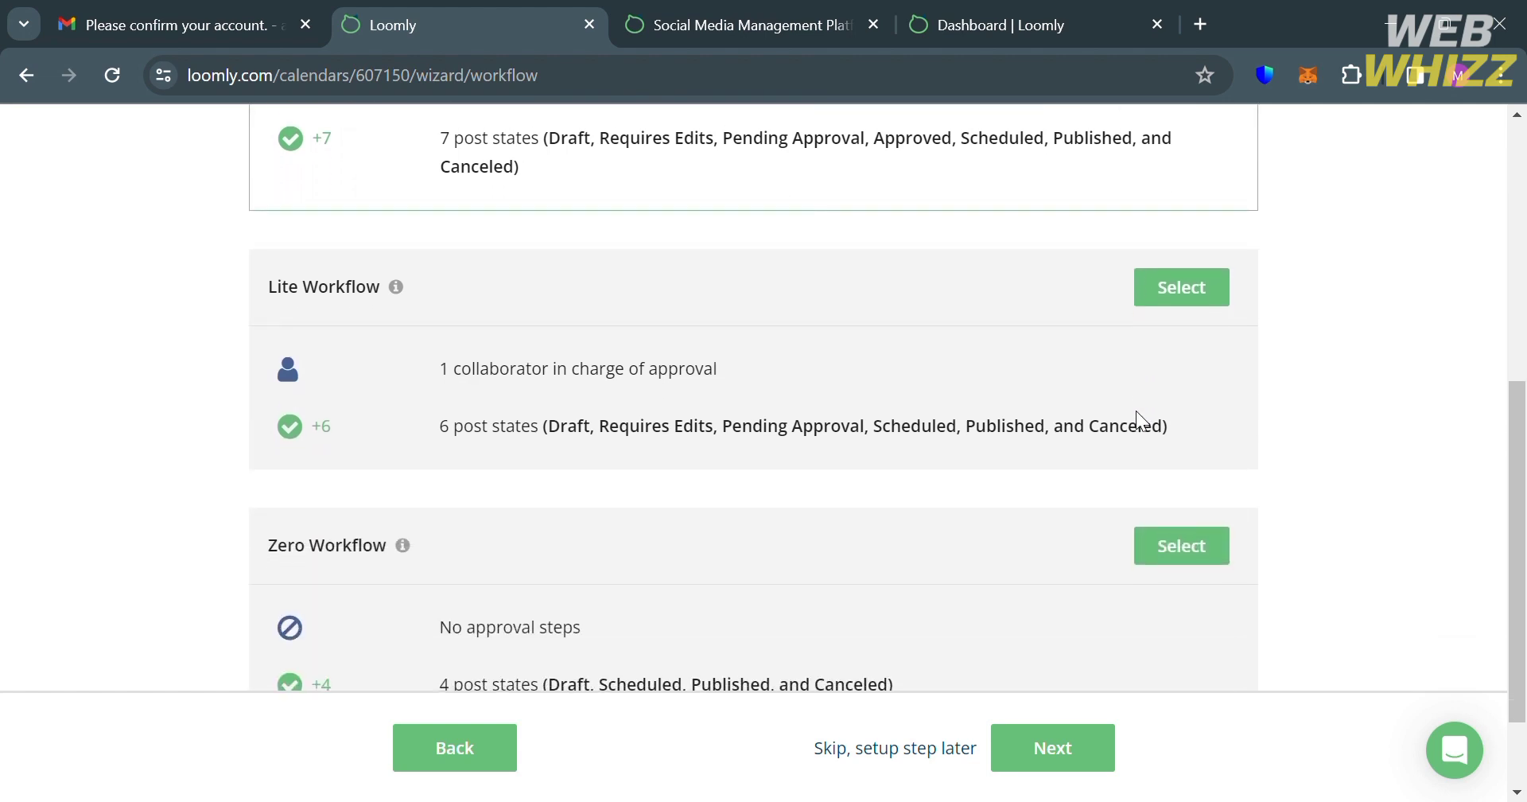
scroll(622, 250, "up", 3)
scroll(623, 250, "down", 4)
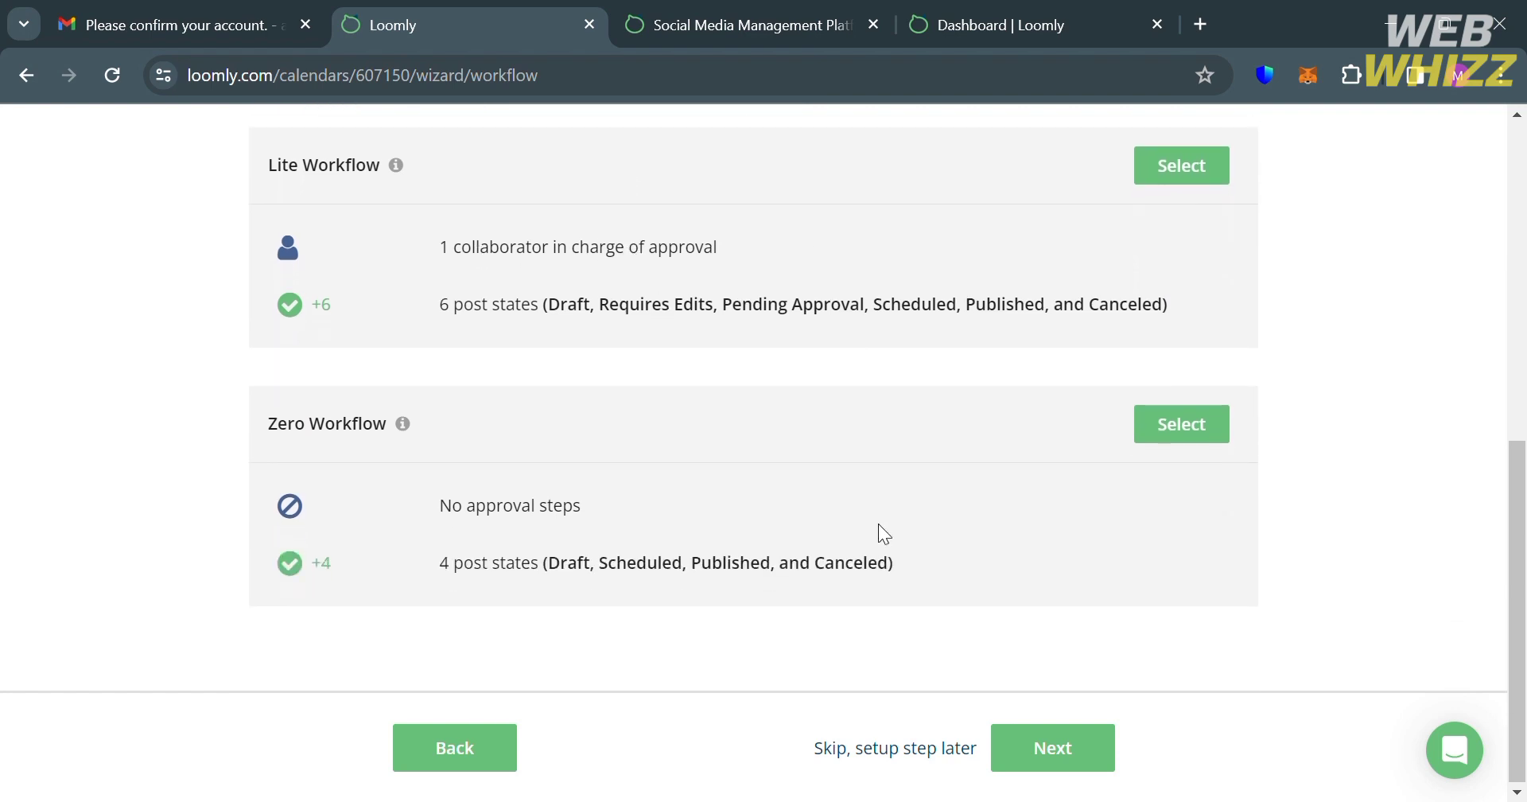
scroll(889, 556, "down", 1)
scroll(900, 584, "up", 5)
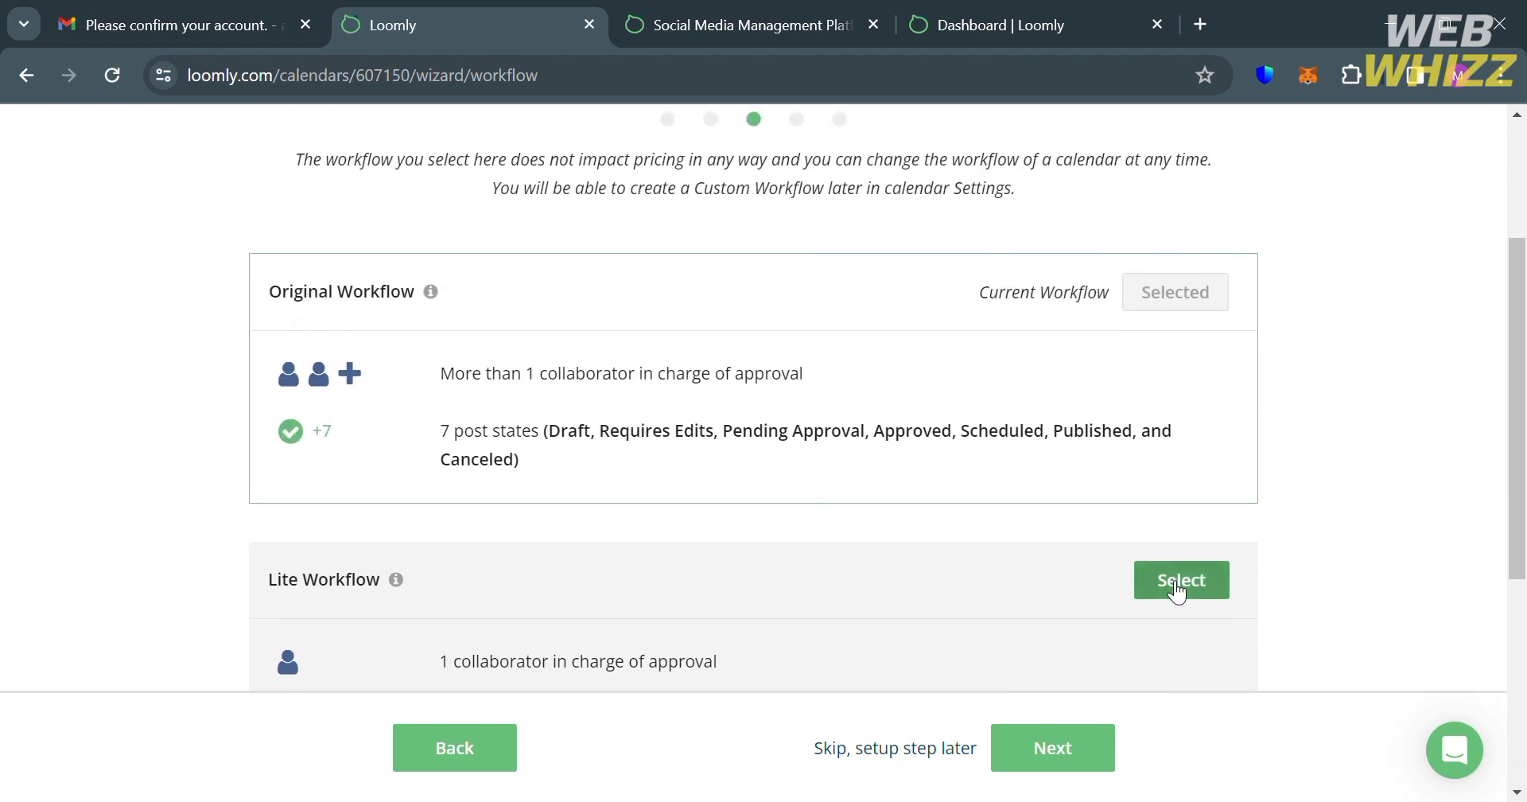
scroll(1178, 585, "up", 3)
scroll(1168, 603, "down", 2)
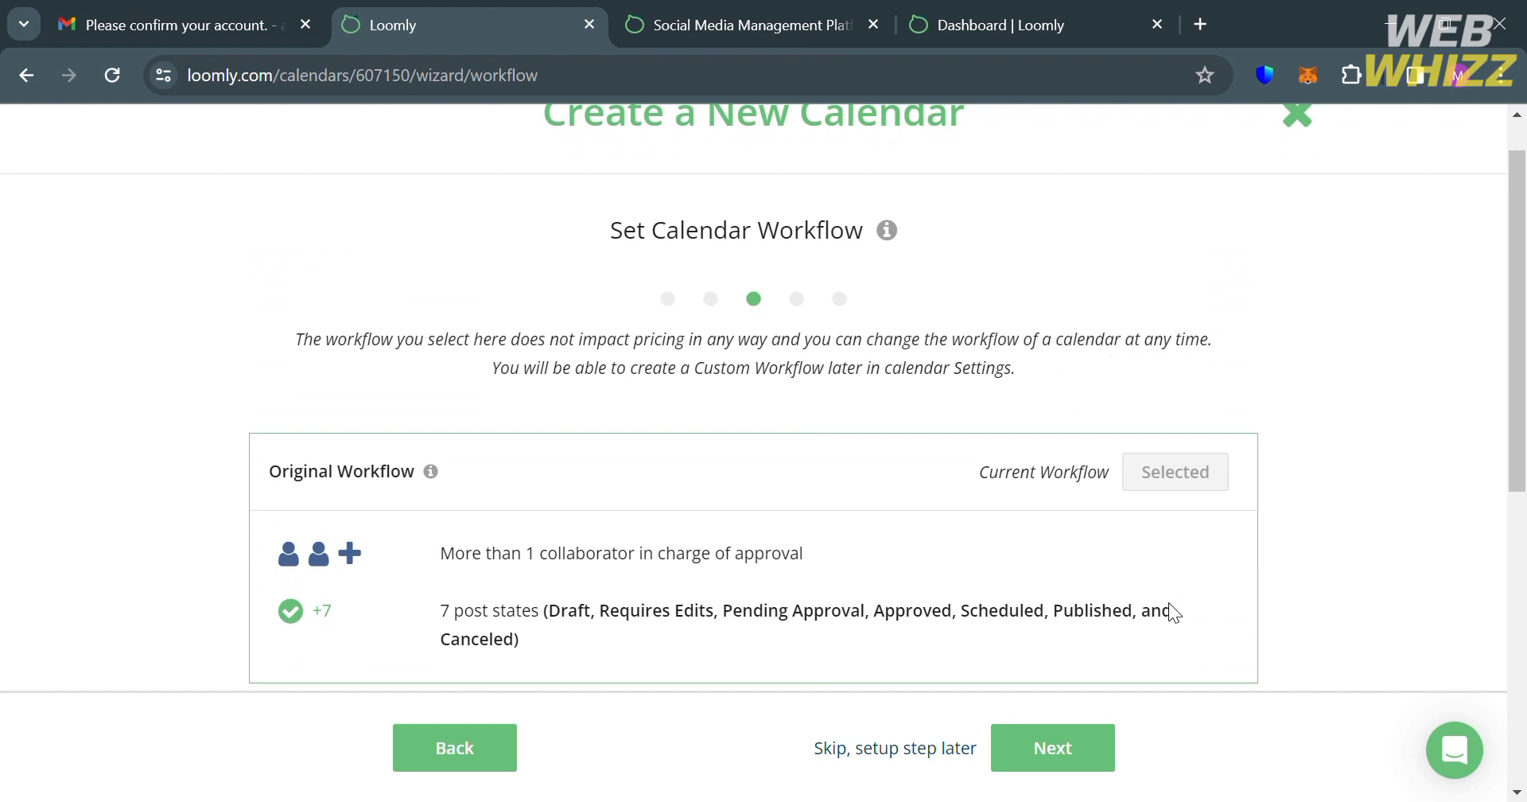
left_click(1061, 765)
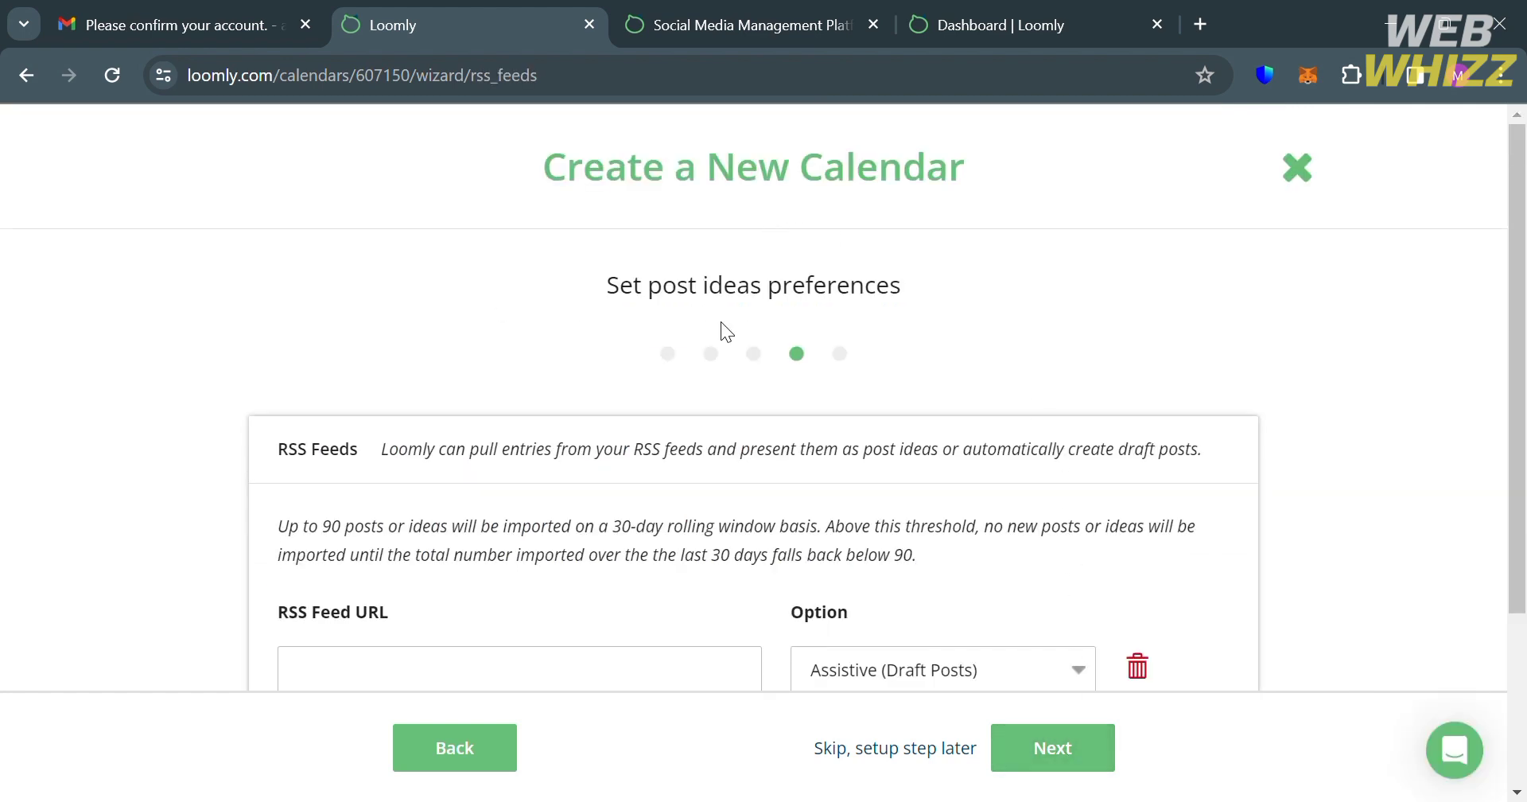
Enter 'Sample RSS' as the RSS feed, remove the extra empty row, and save the feeds
scroll(902, 433, "down", 2)
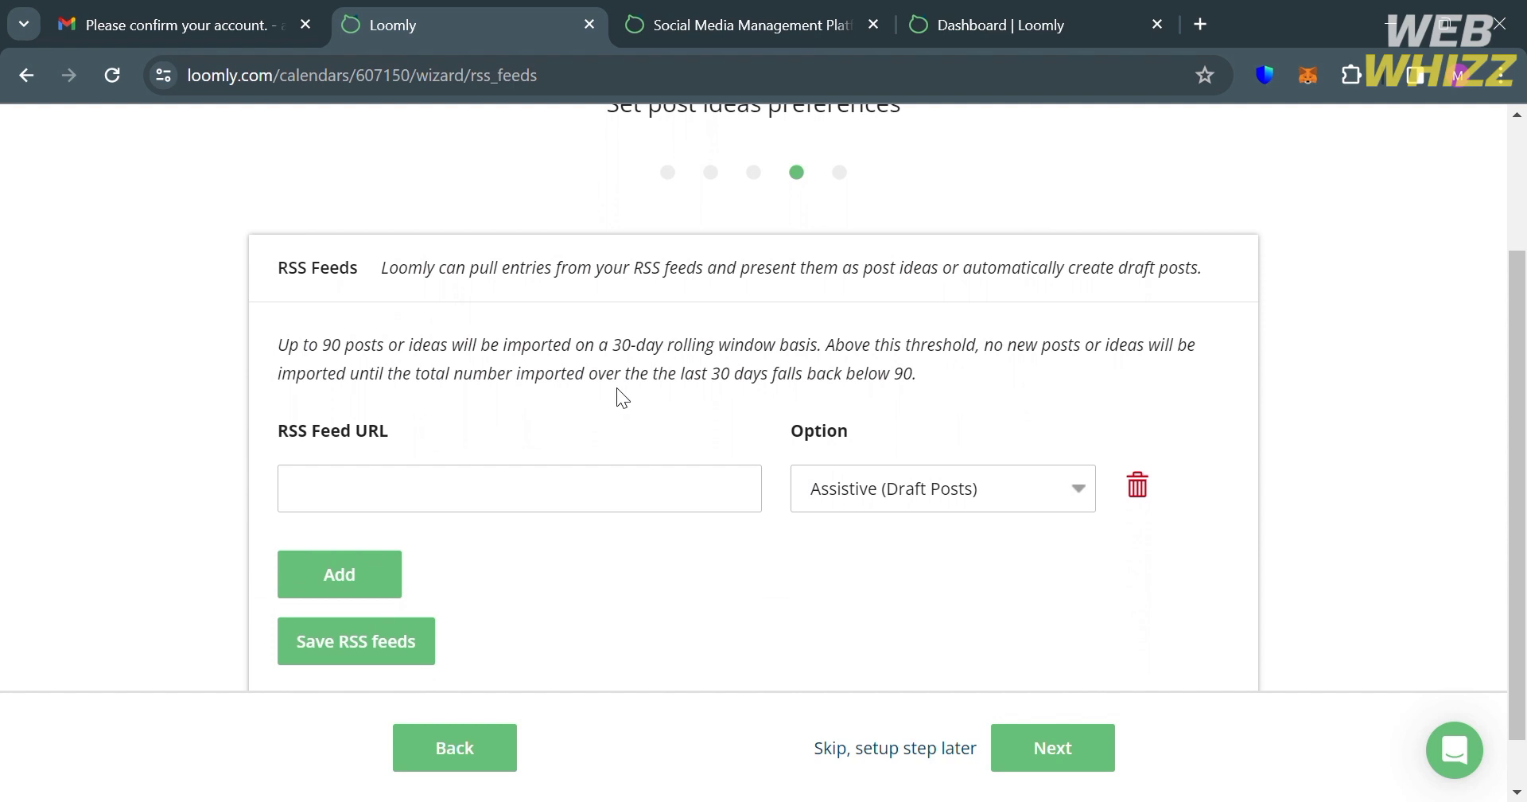
left_click(608, 486)
type("Sampl")
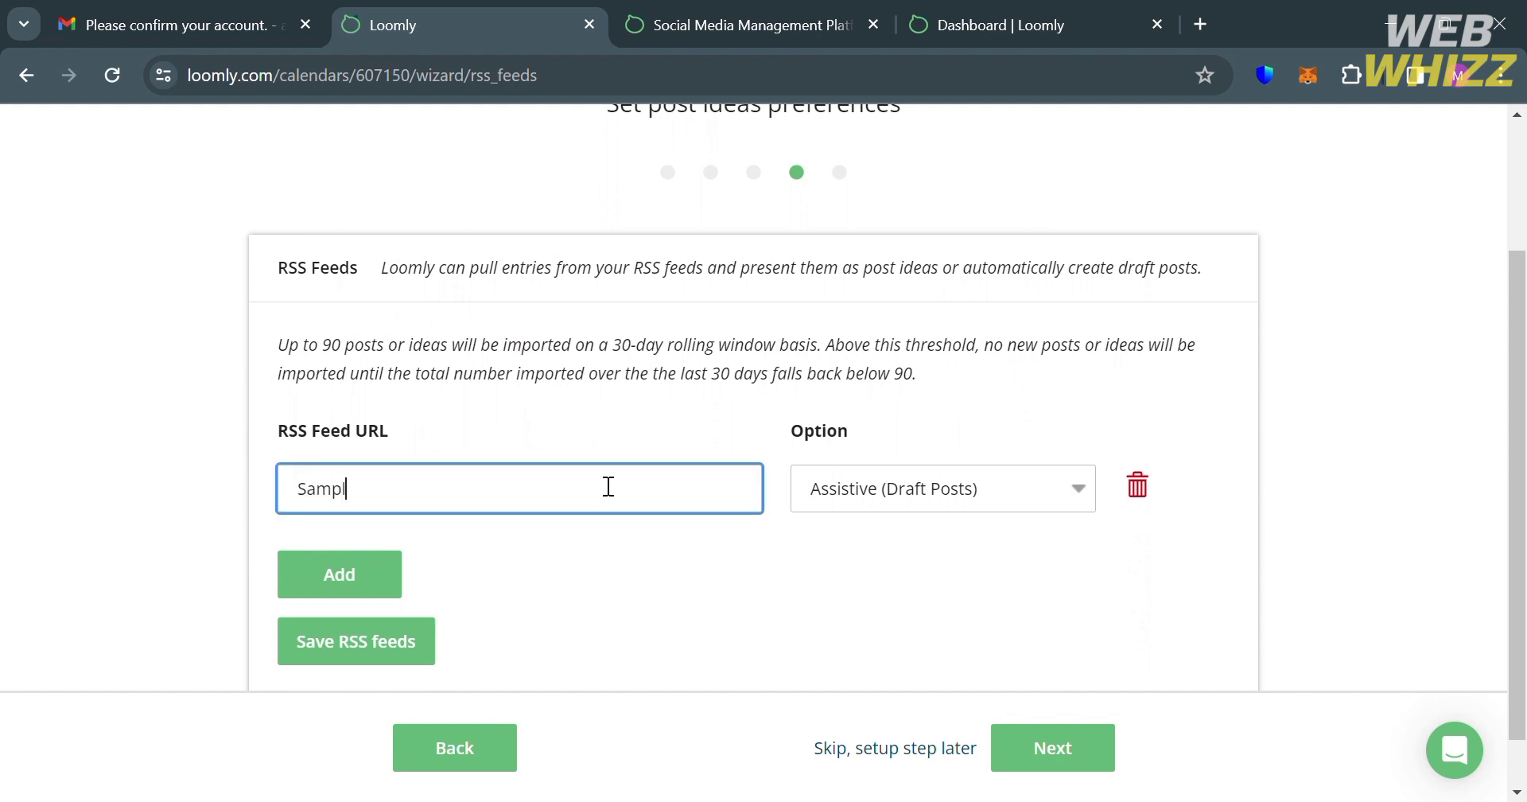
type("e RSS")
left_click(562, 402)
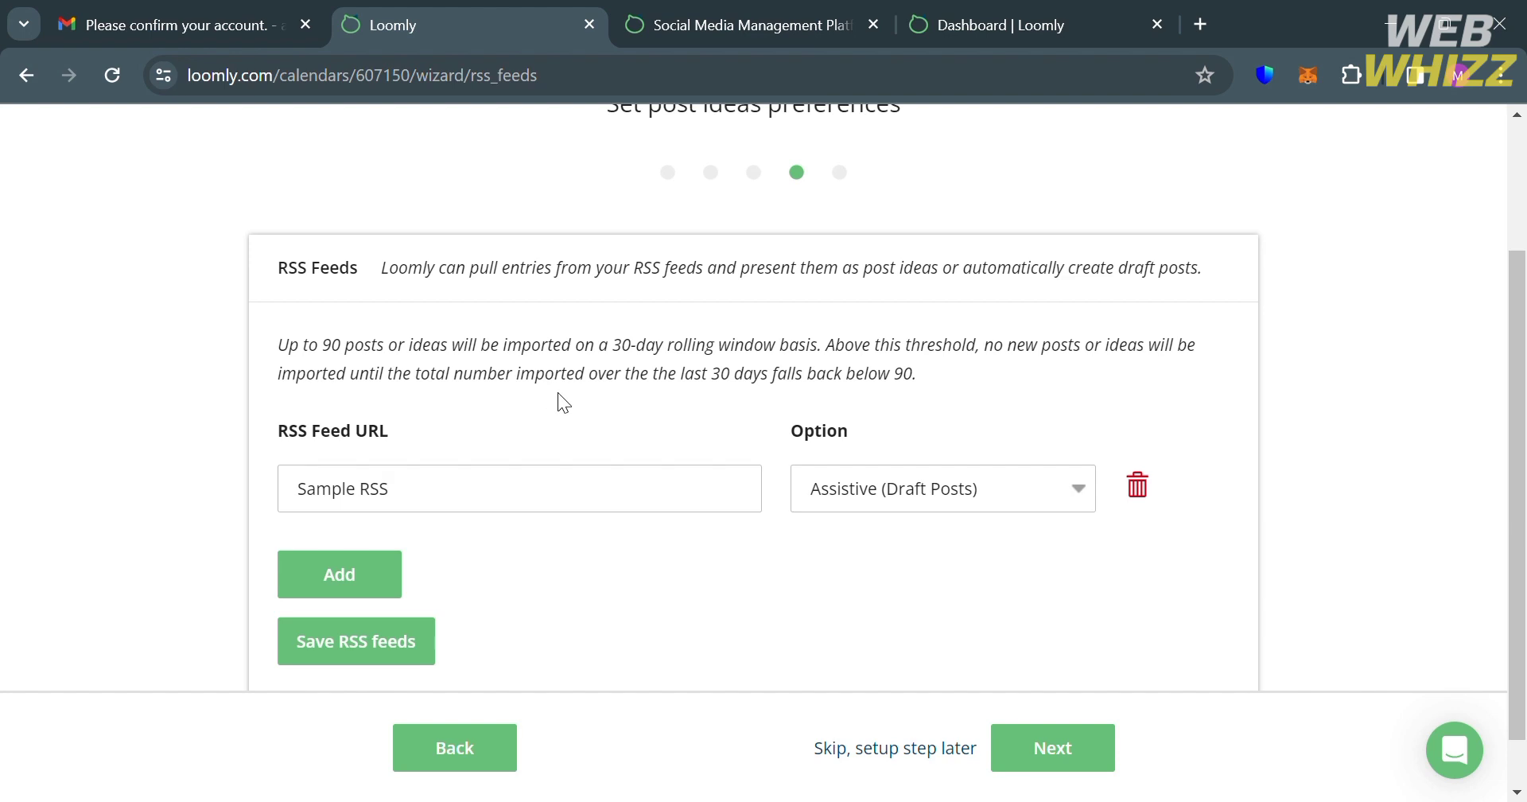
left_click(1047, 498)
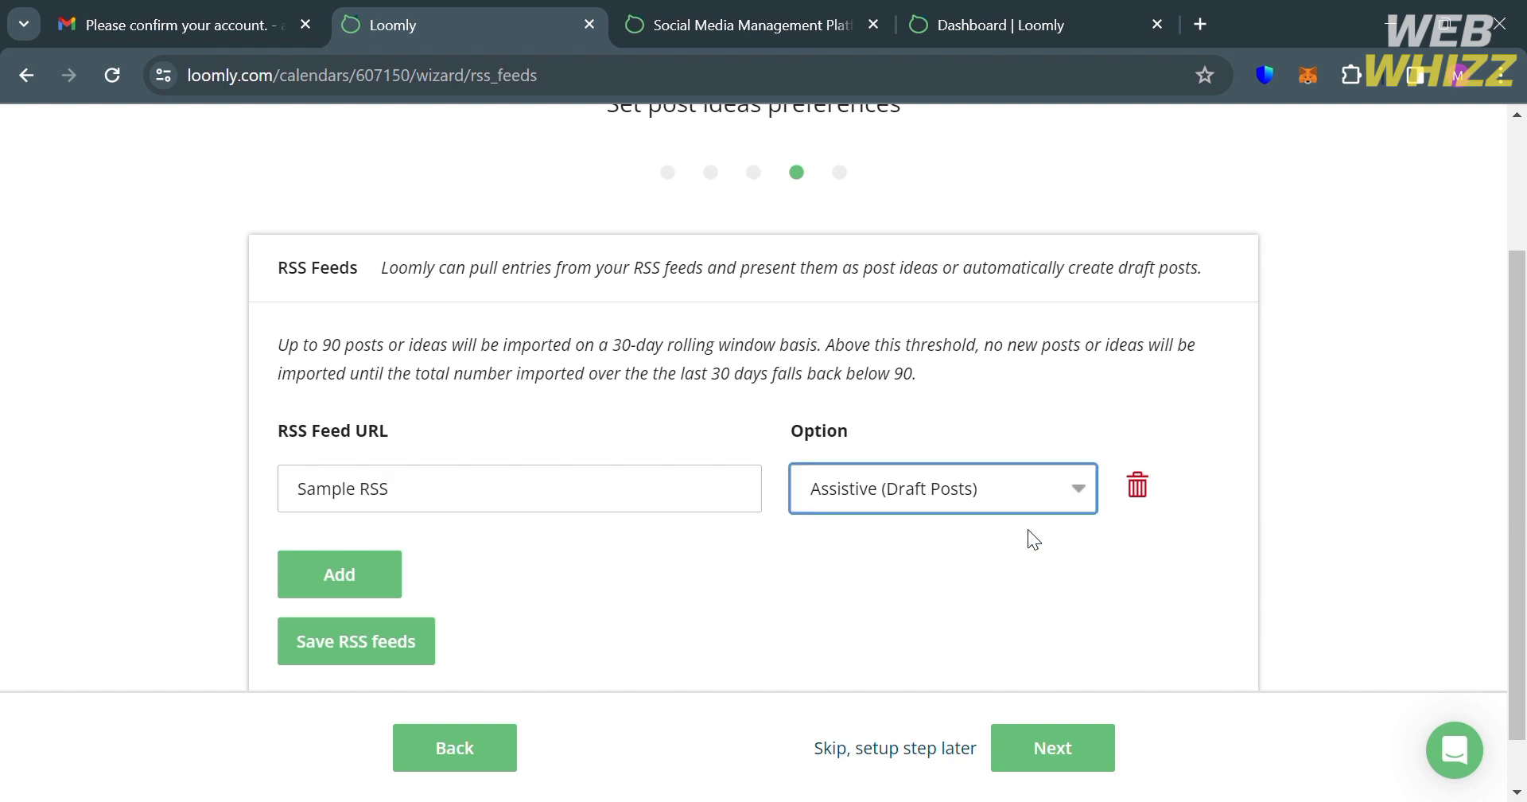
left_click(396, 570)
left_click(397, 567)
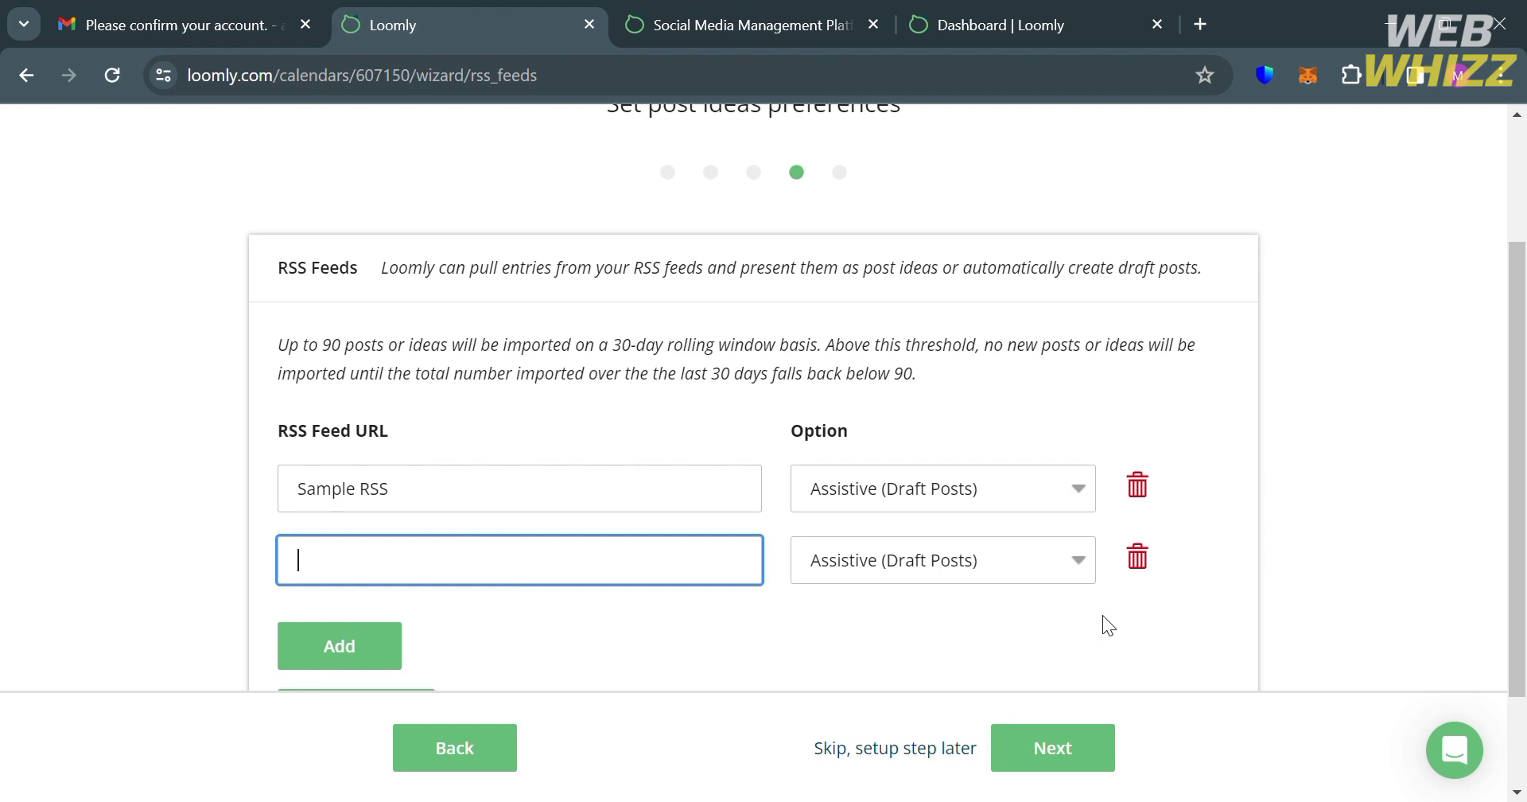
left_click(1146, 563)
left_click(1138, 557)
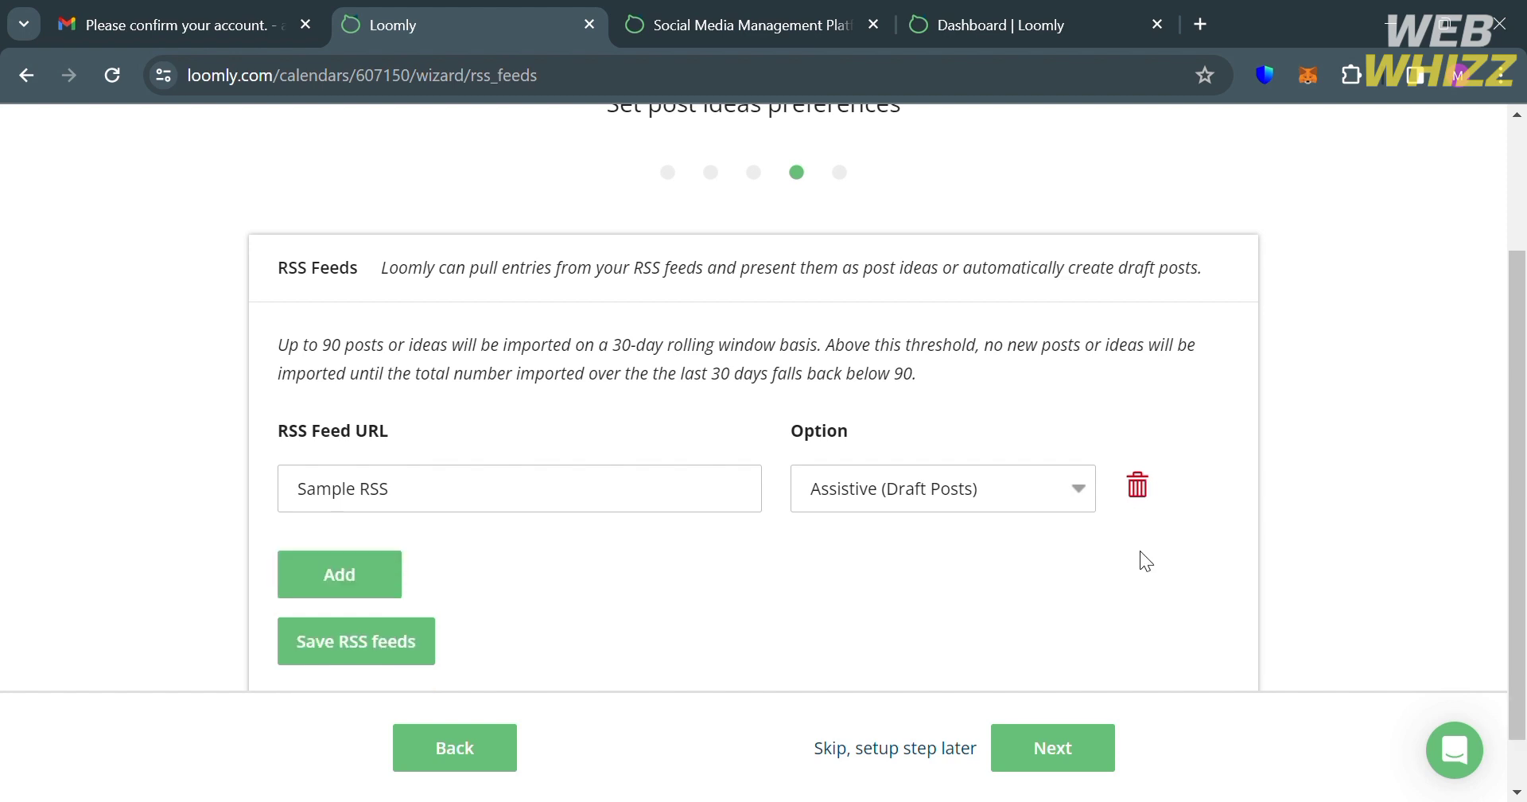
left_click(395, 651)
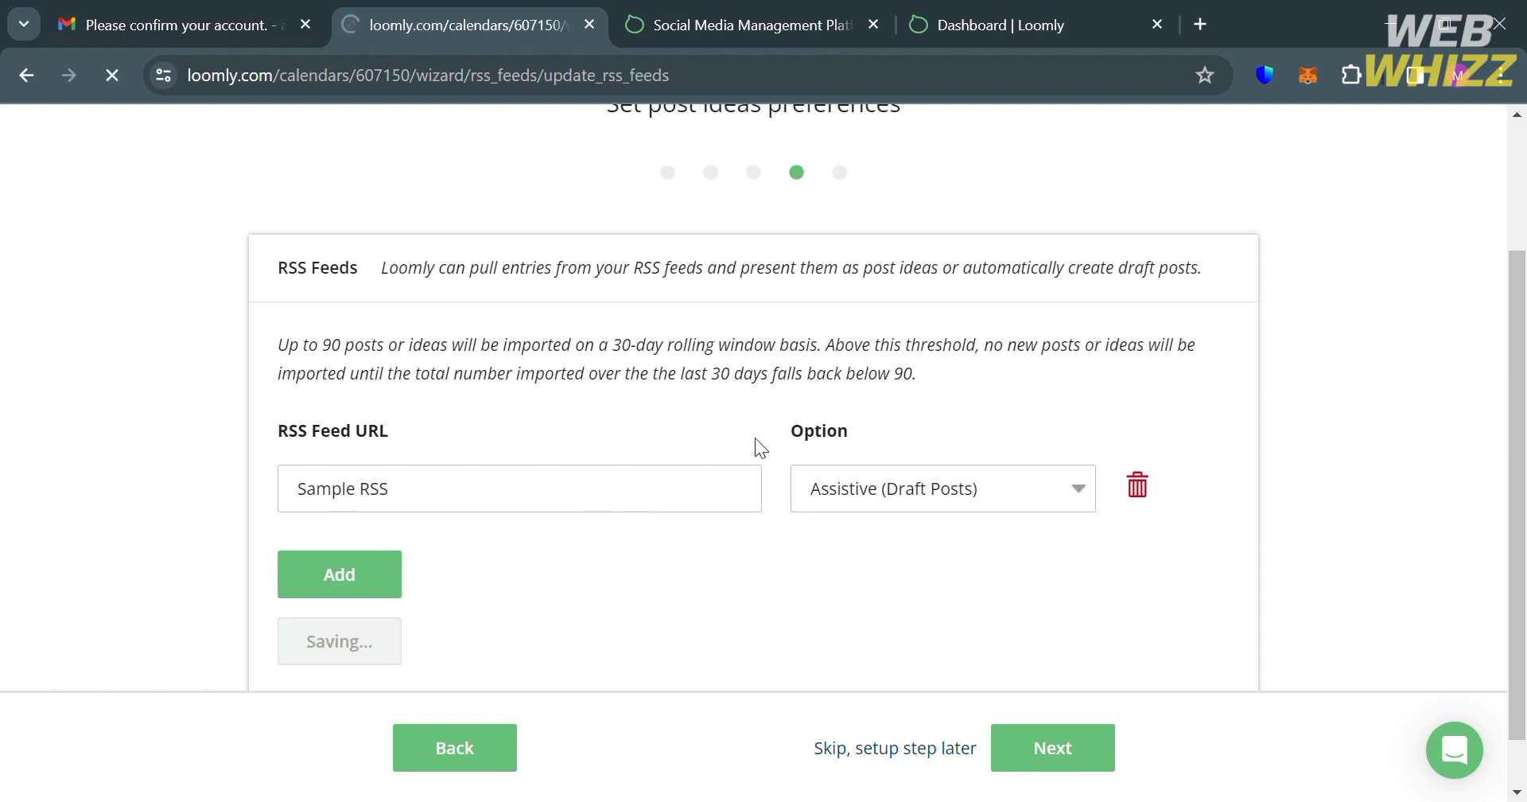
scroll(985, 551, "down", 3)
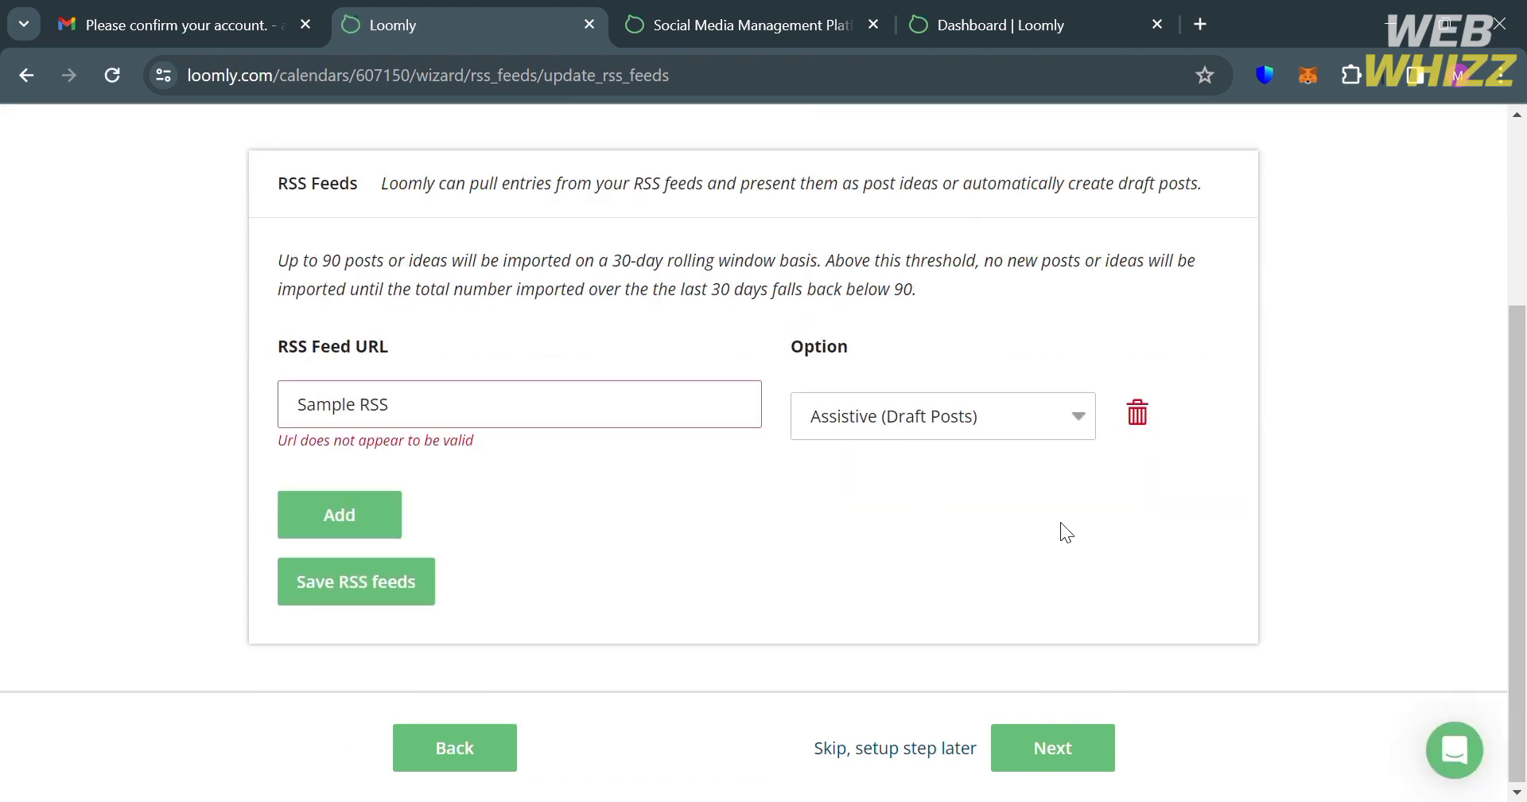
Set the collaborator role to Client, leave the e-mail blank, and skip to finish
left_click(1098, 766)
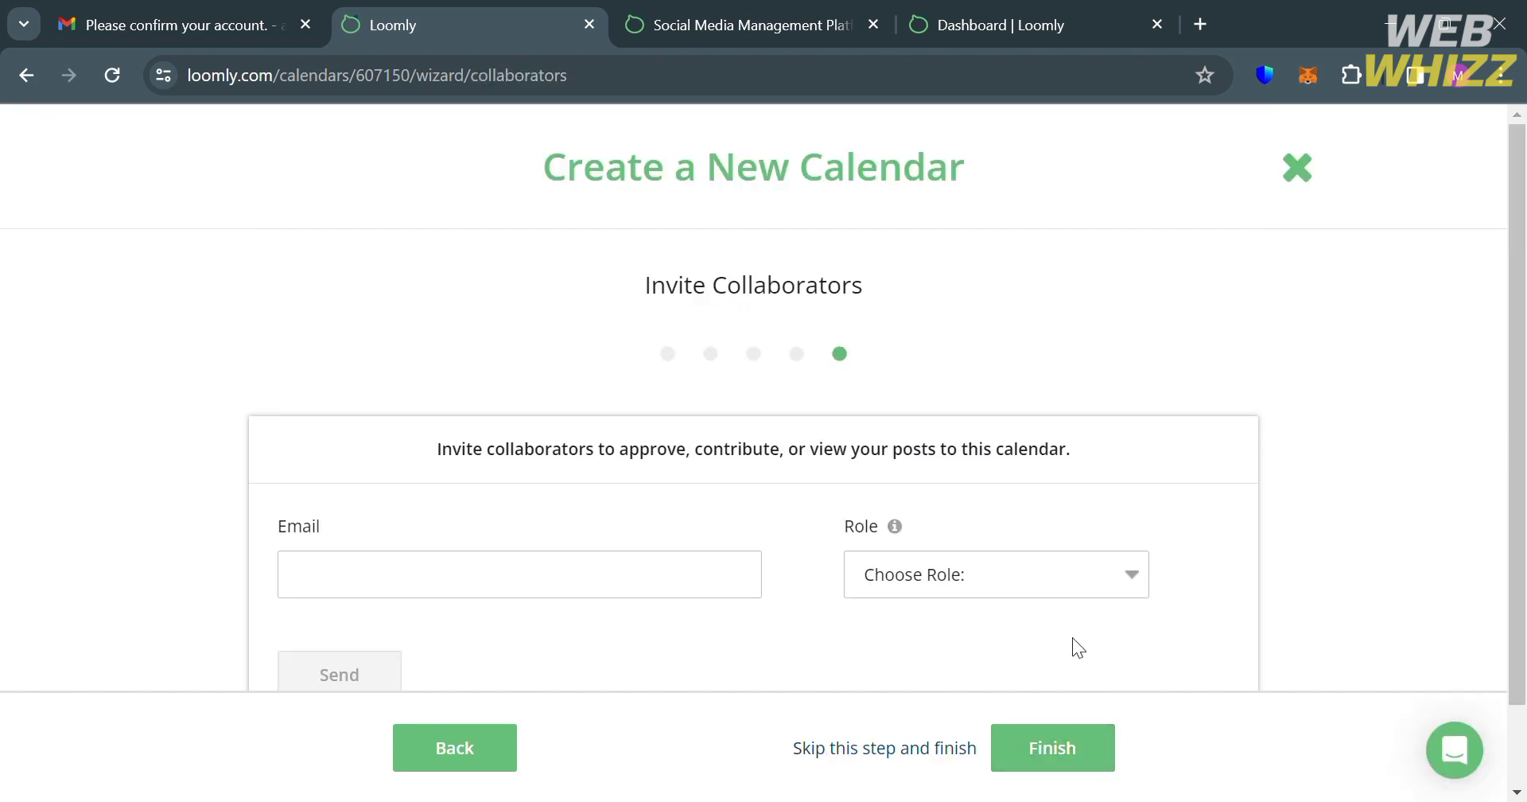
scroll(1073, 638, "down", 1)
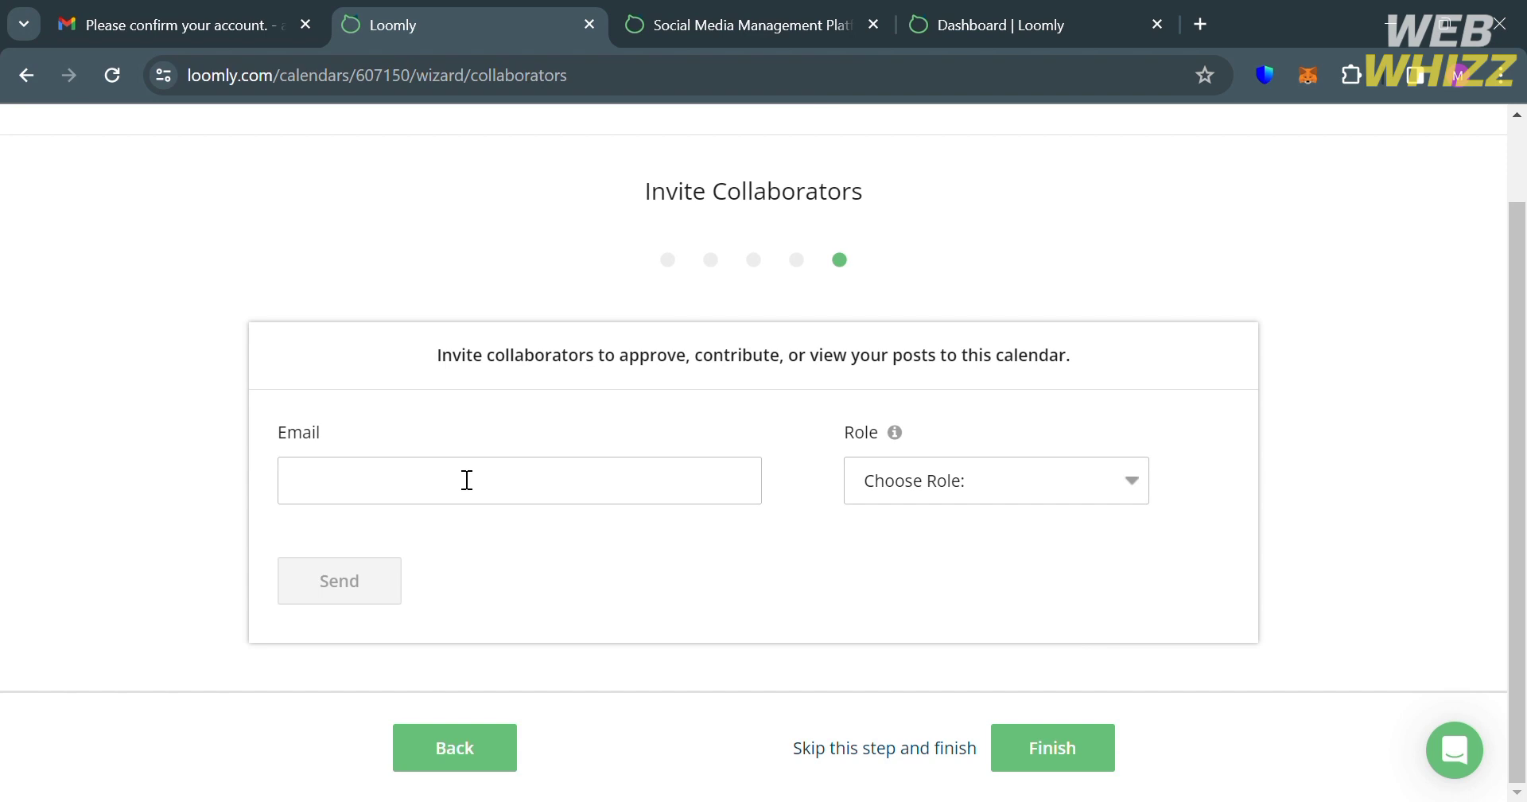
left_click(946, 494)
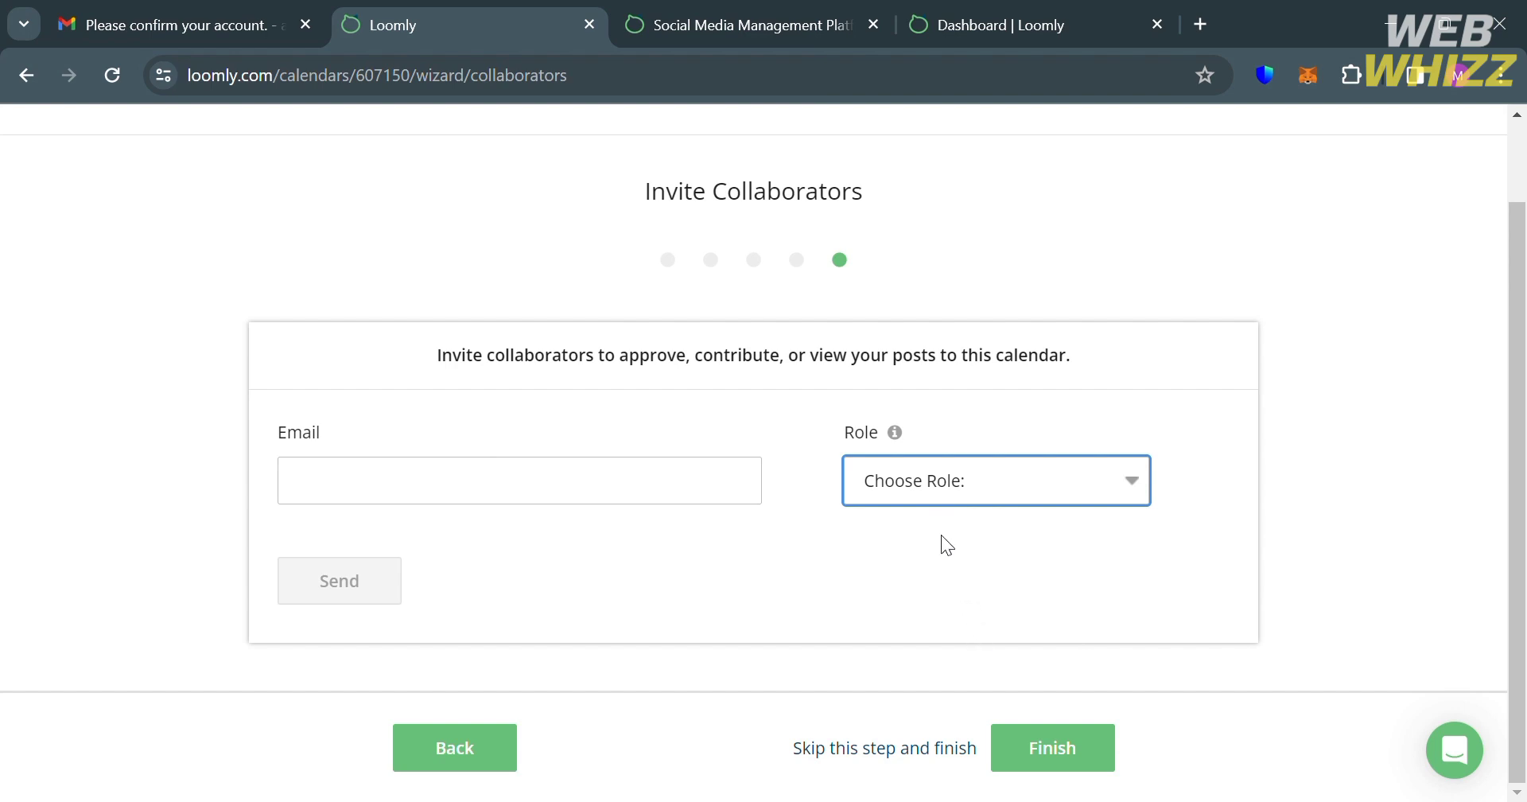
key("Down")
left_click(694, 494)
left_click(784, 575)
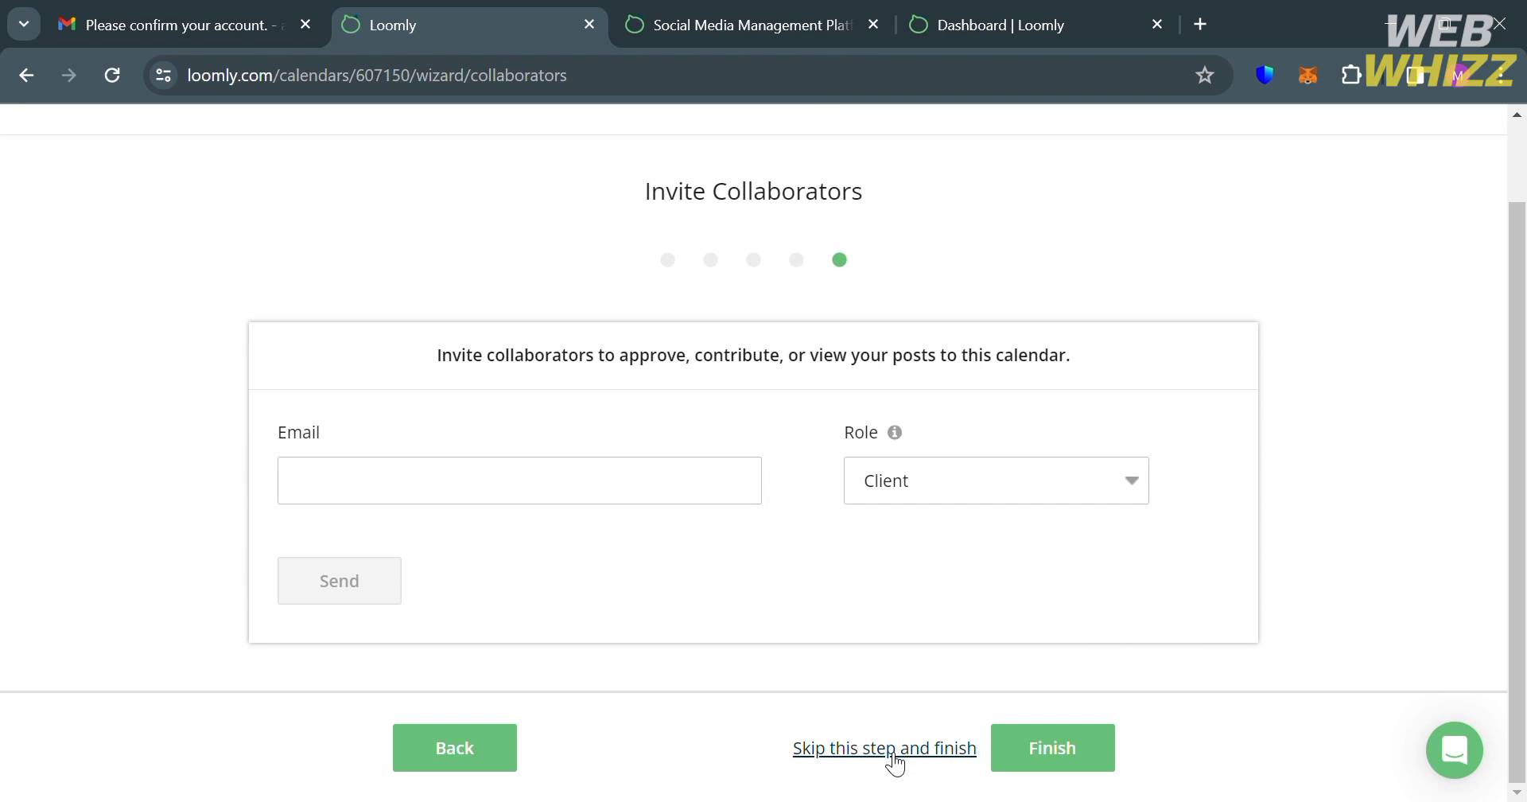
left_click(1072, 769)
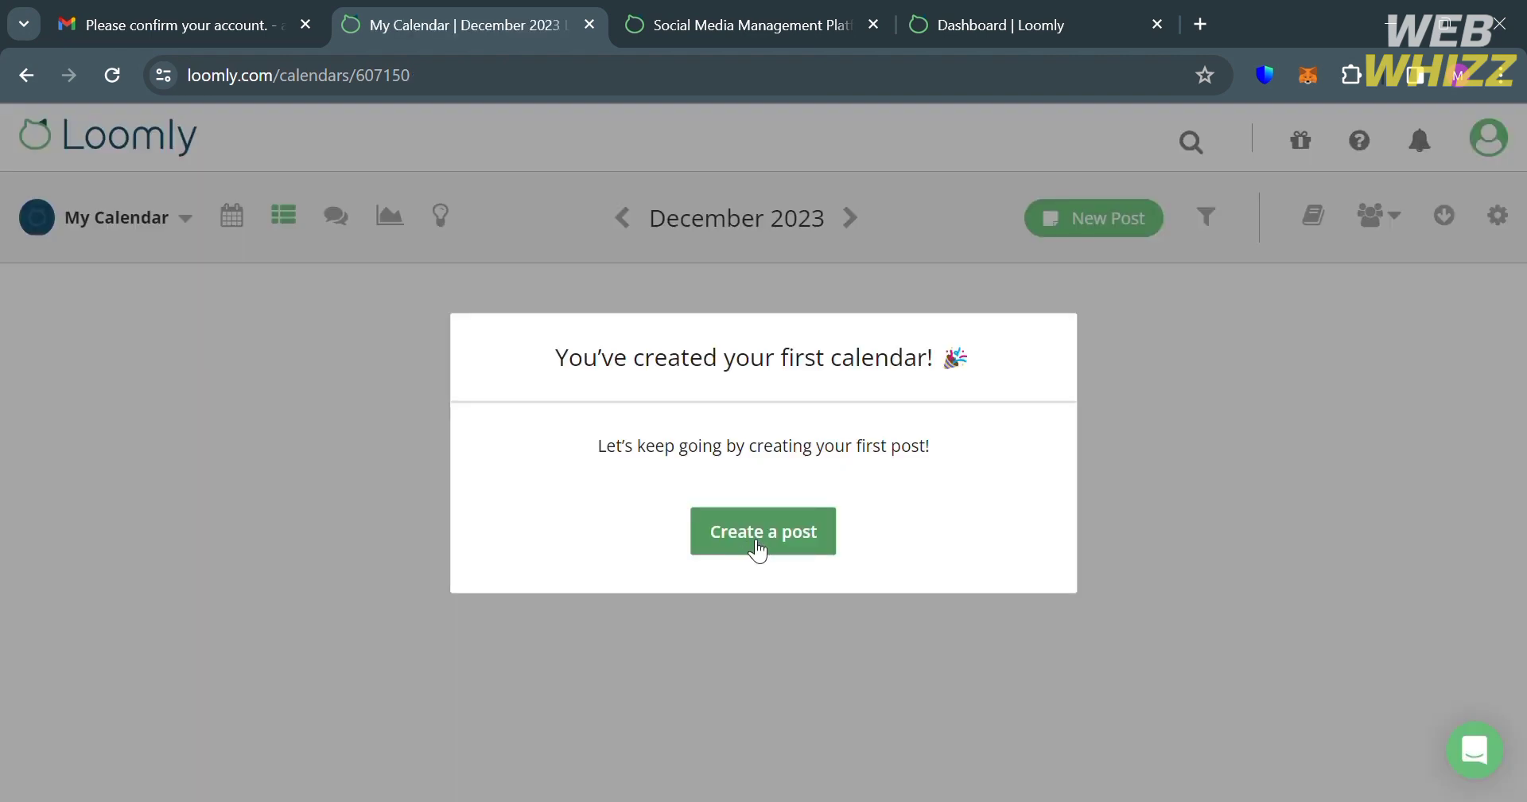
Start a first post from the popup, dismiss the Post Ideas tip, and review the form
left_click(758, 549)
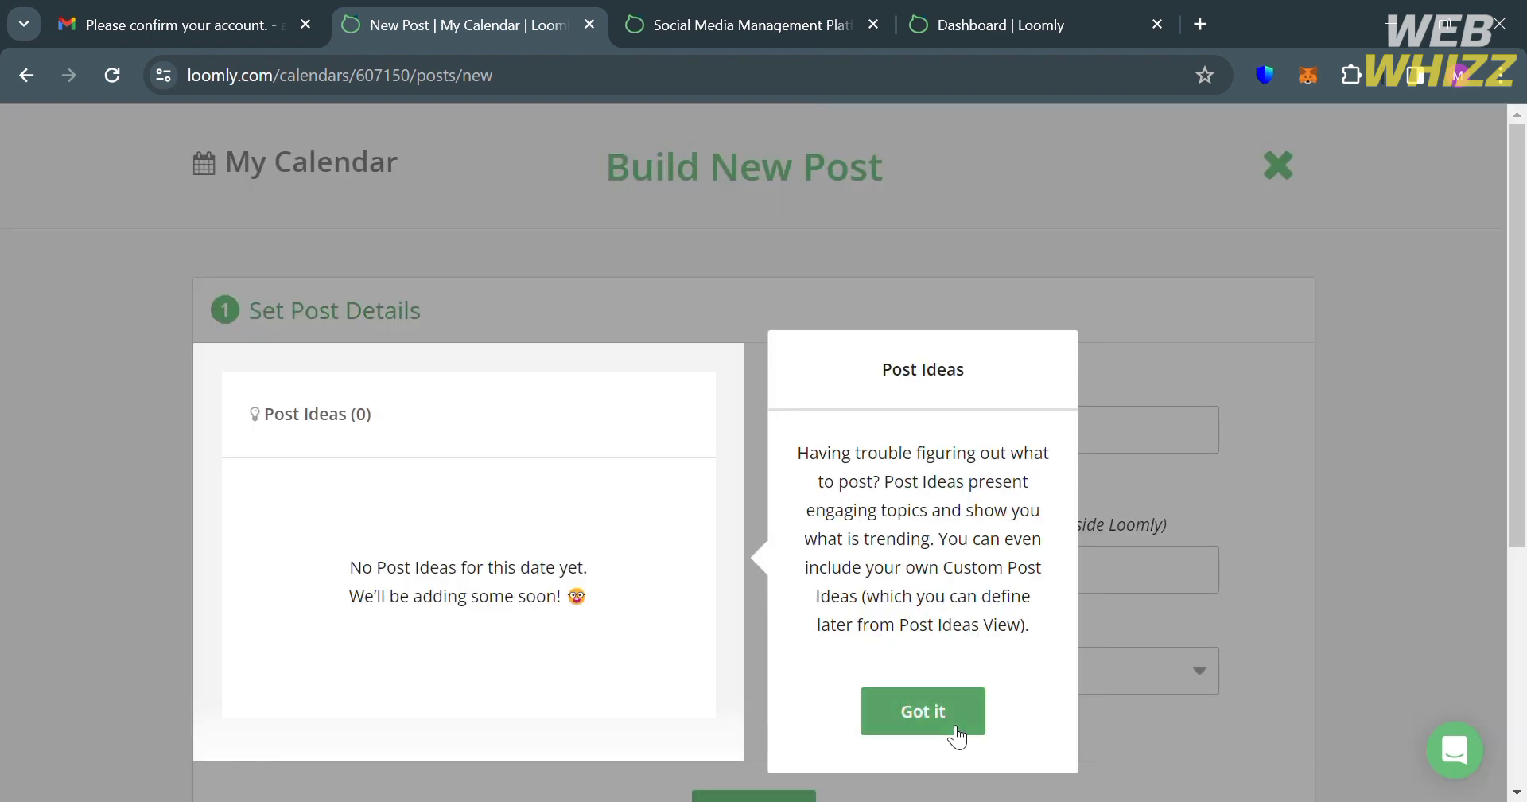
left_click(952, 719)
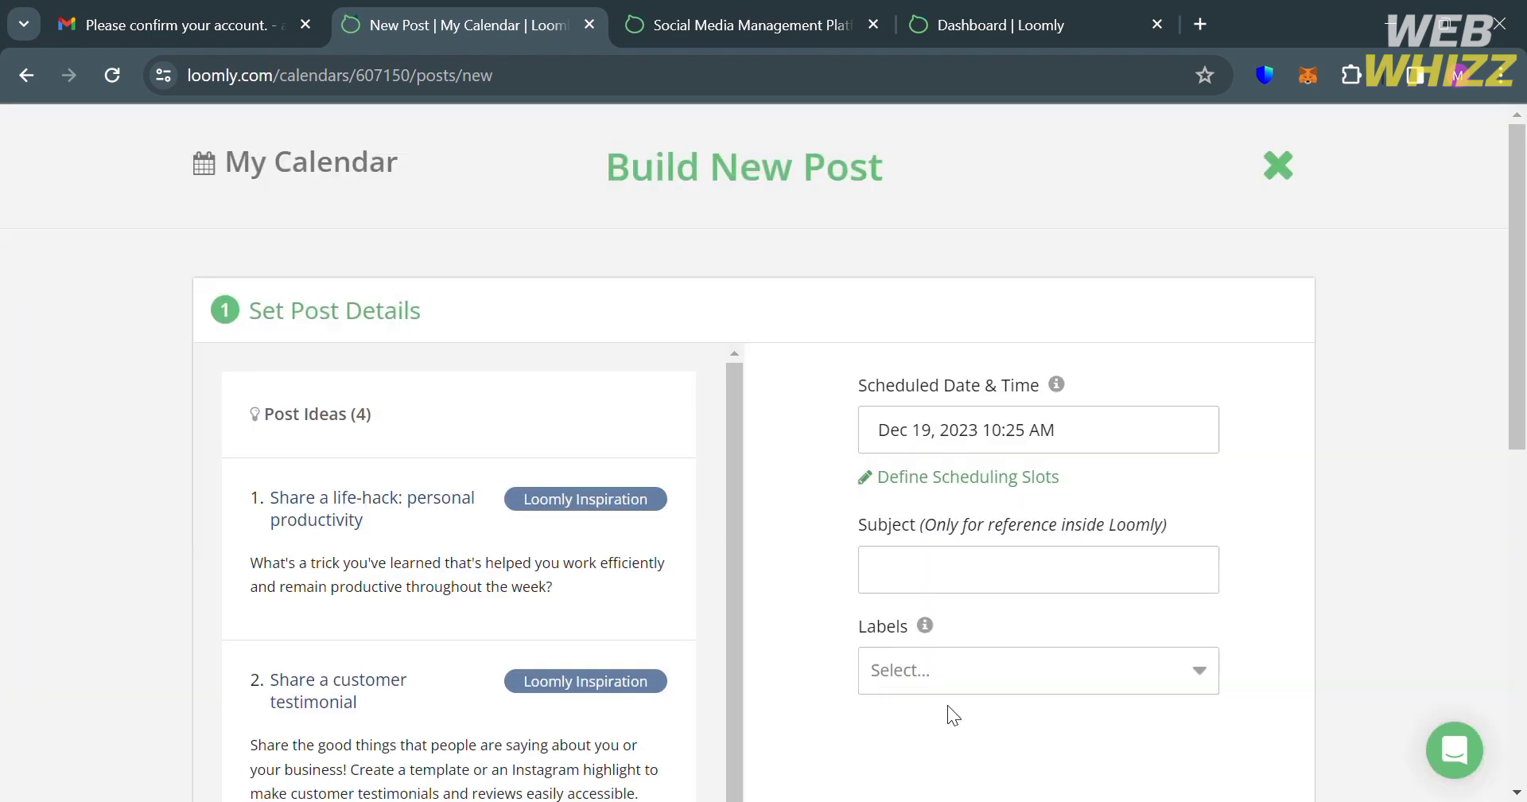
scroll(690, 690, "down", 10)
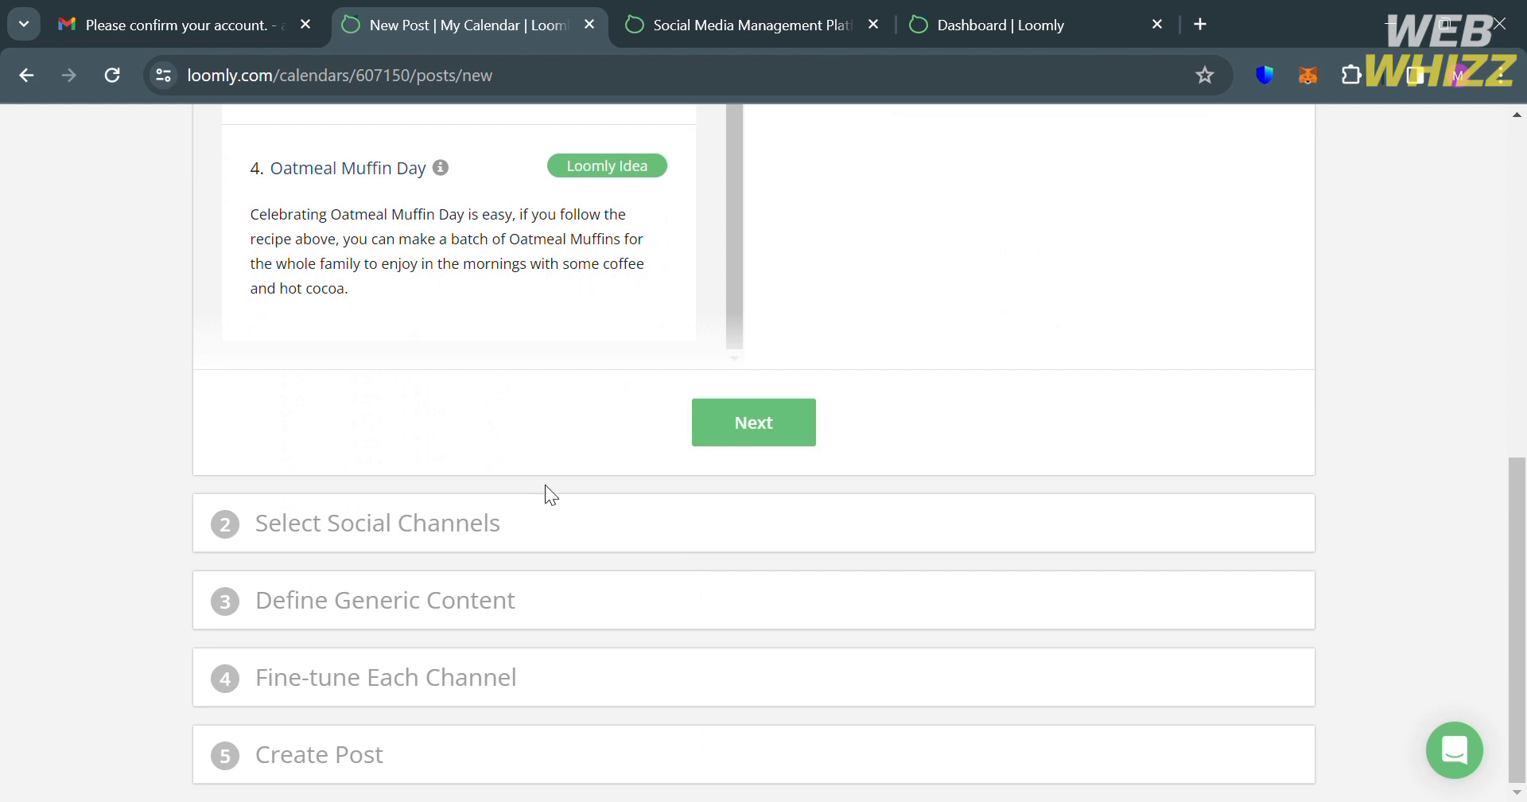
scroll(530, 536, "up", 10)
scroll(530, 537, "down", 5)
scroll(531, 539, "down", 4)
Scroll up the dashboard to check that My Calendar is listed under Calendars
scroll(945, 657, "up", 10)
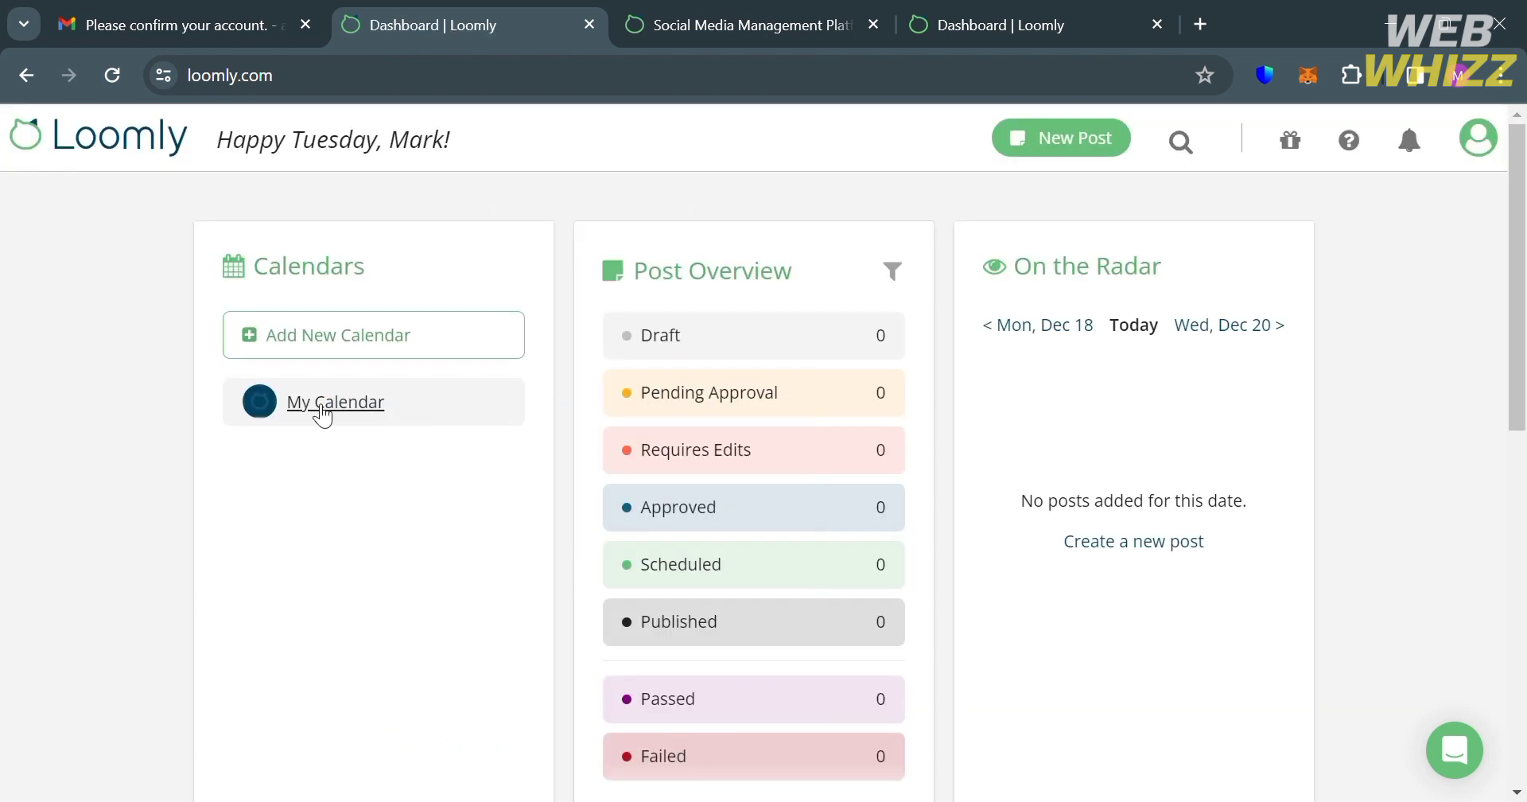